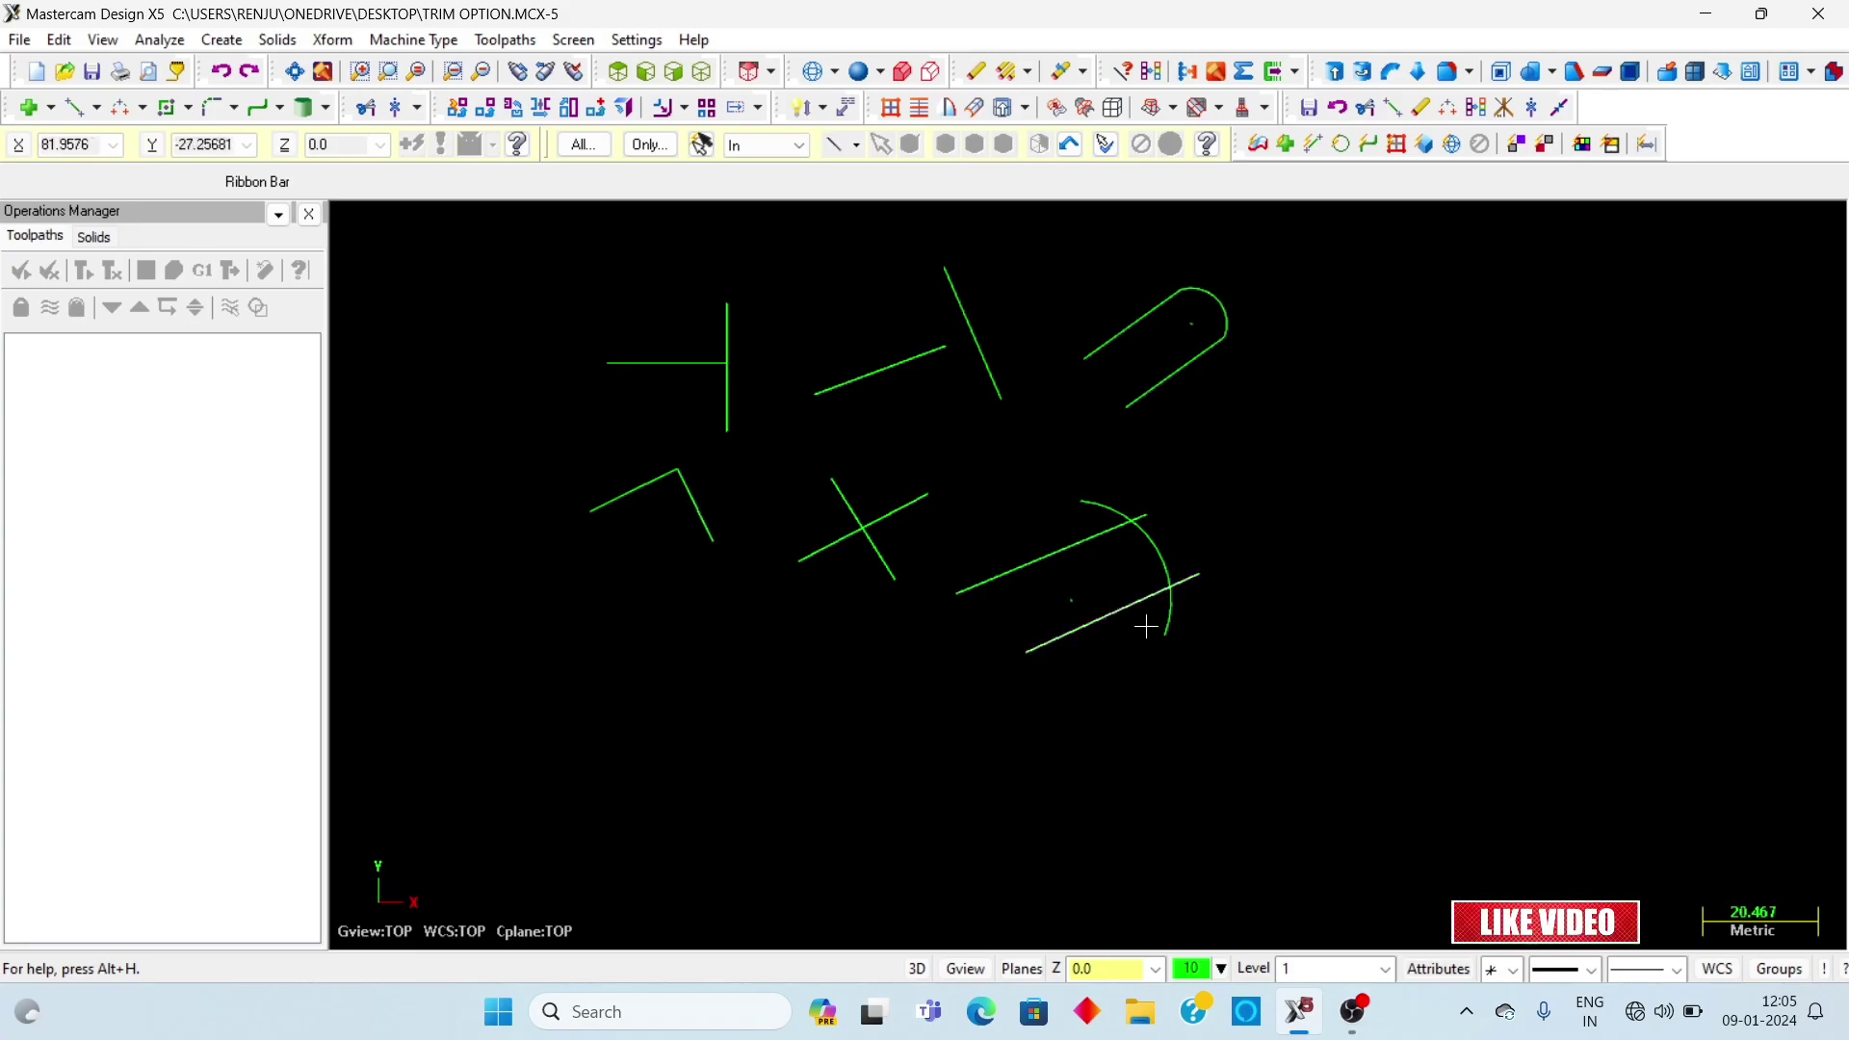
scroll(1127, 688, "down", 1)
scroll(914, 374, "up", 3)
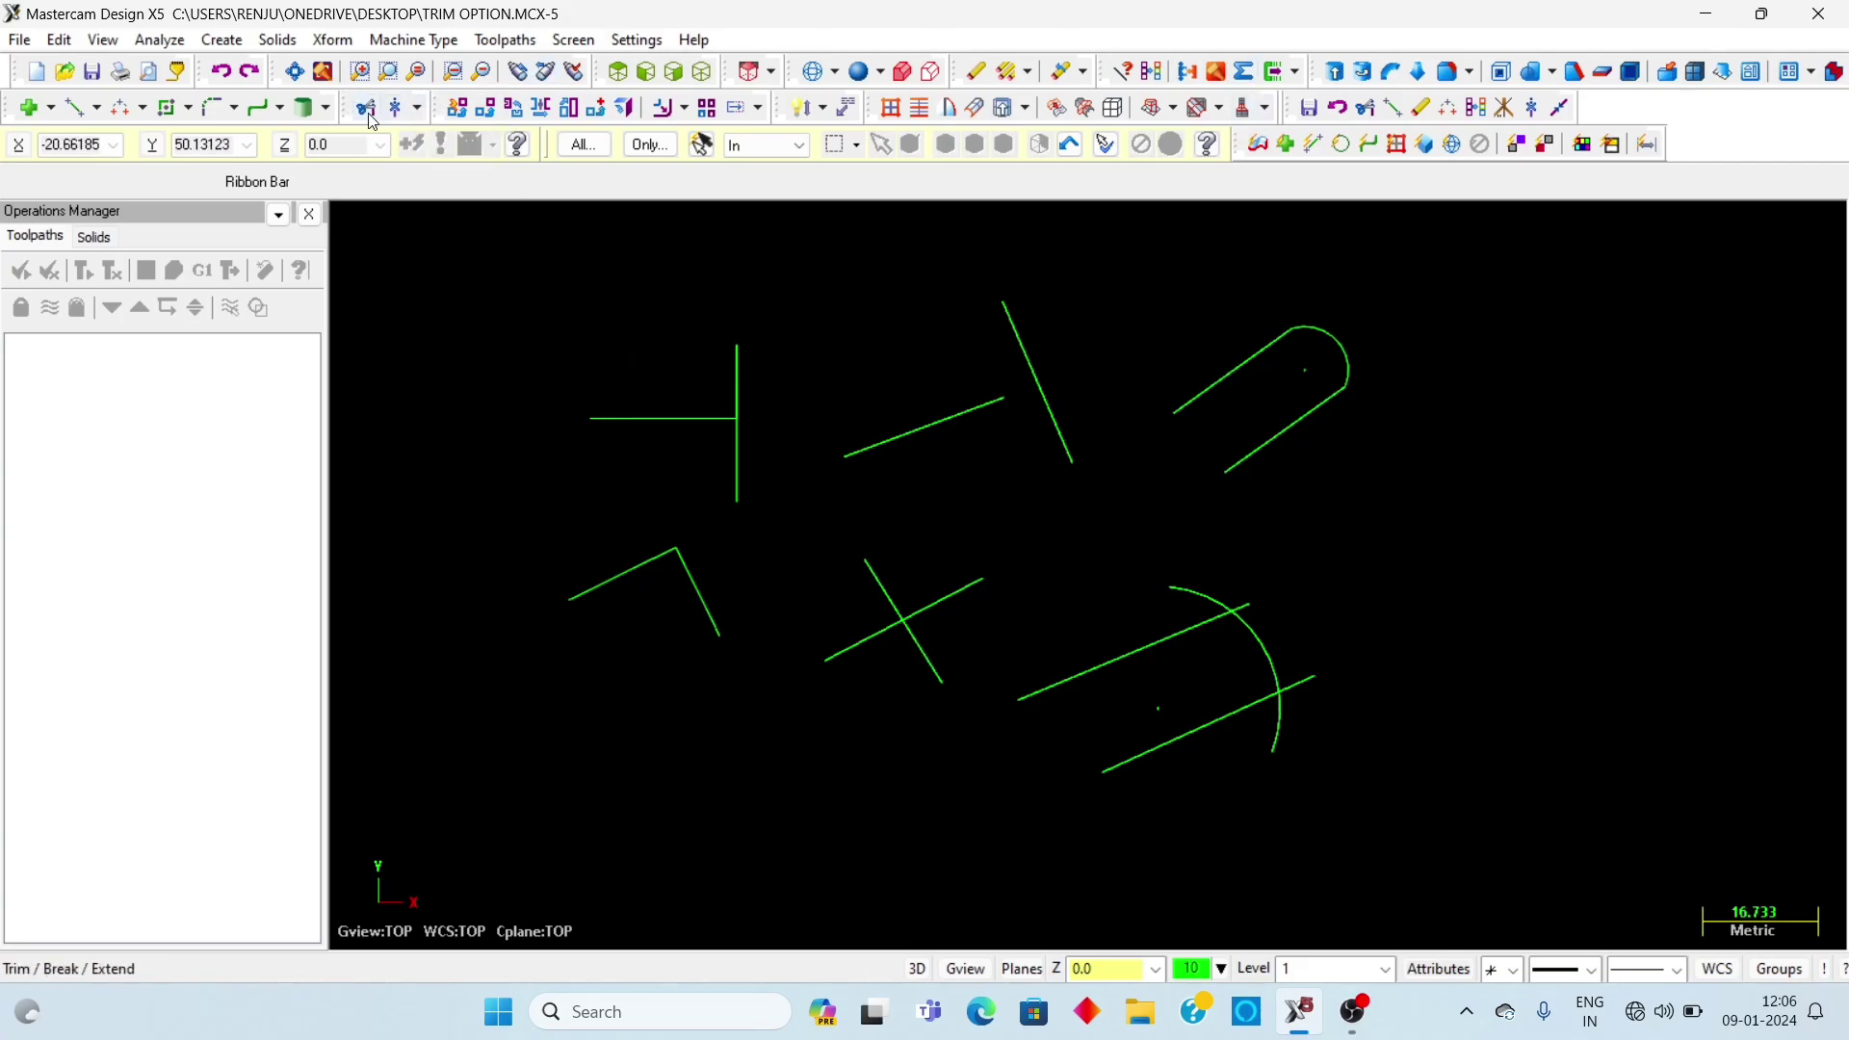
left_click(230, 41)
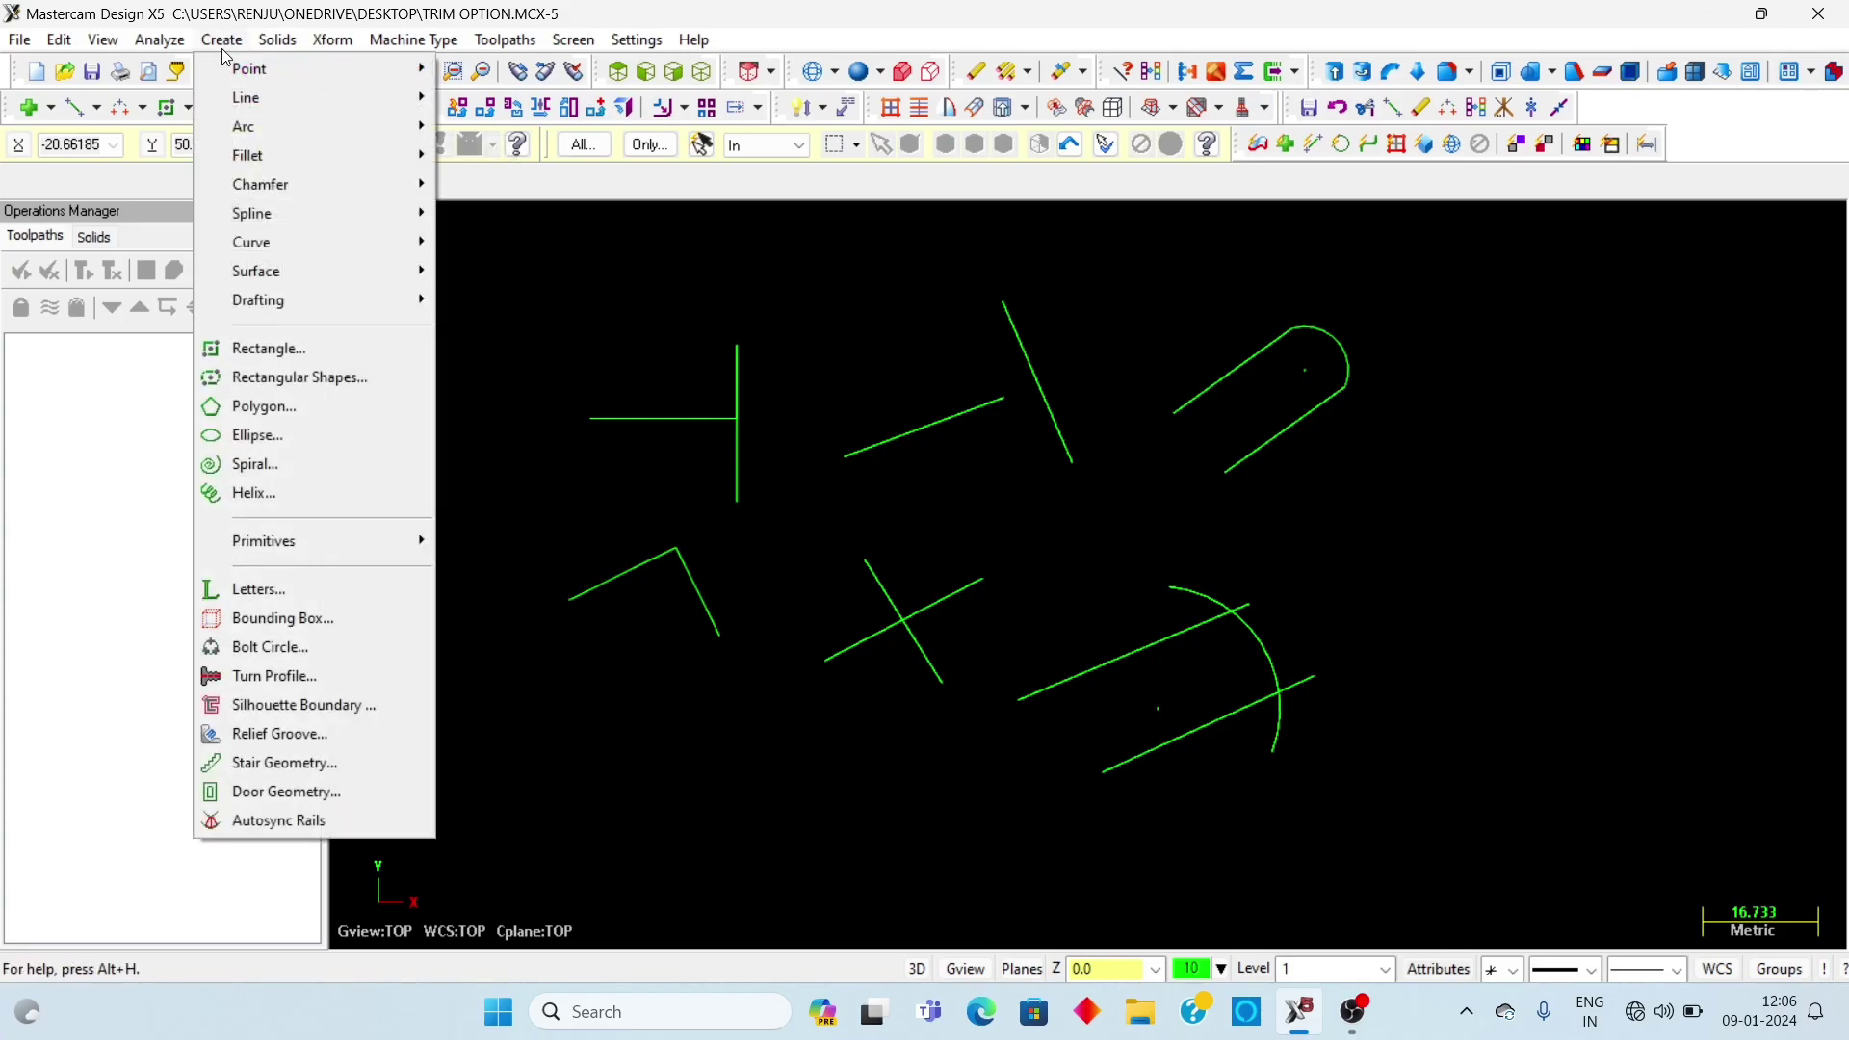
mouse_move(224, 66)
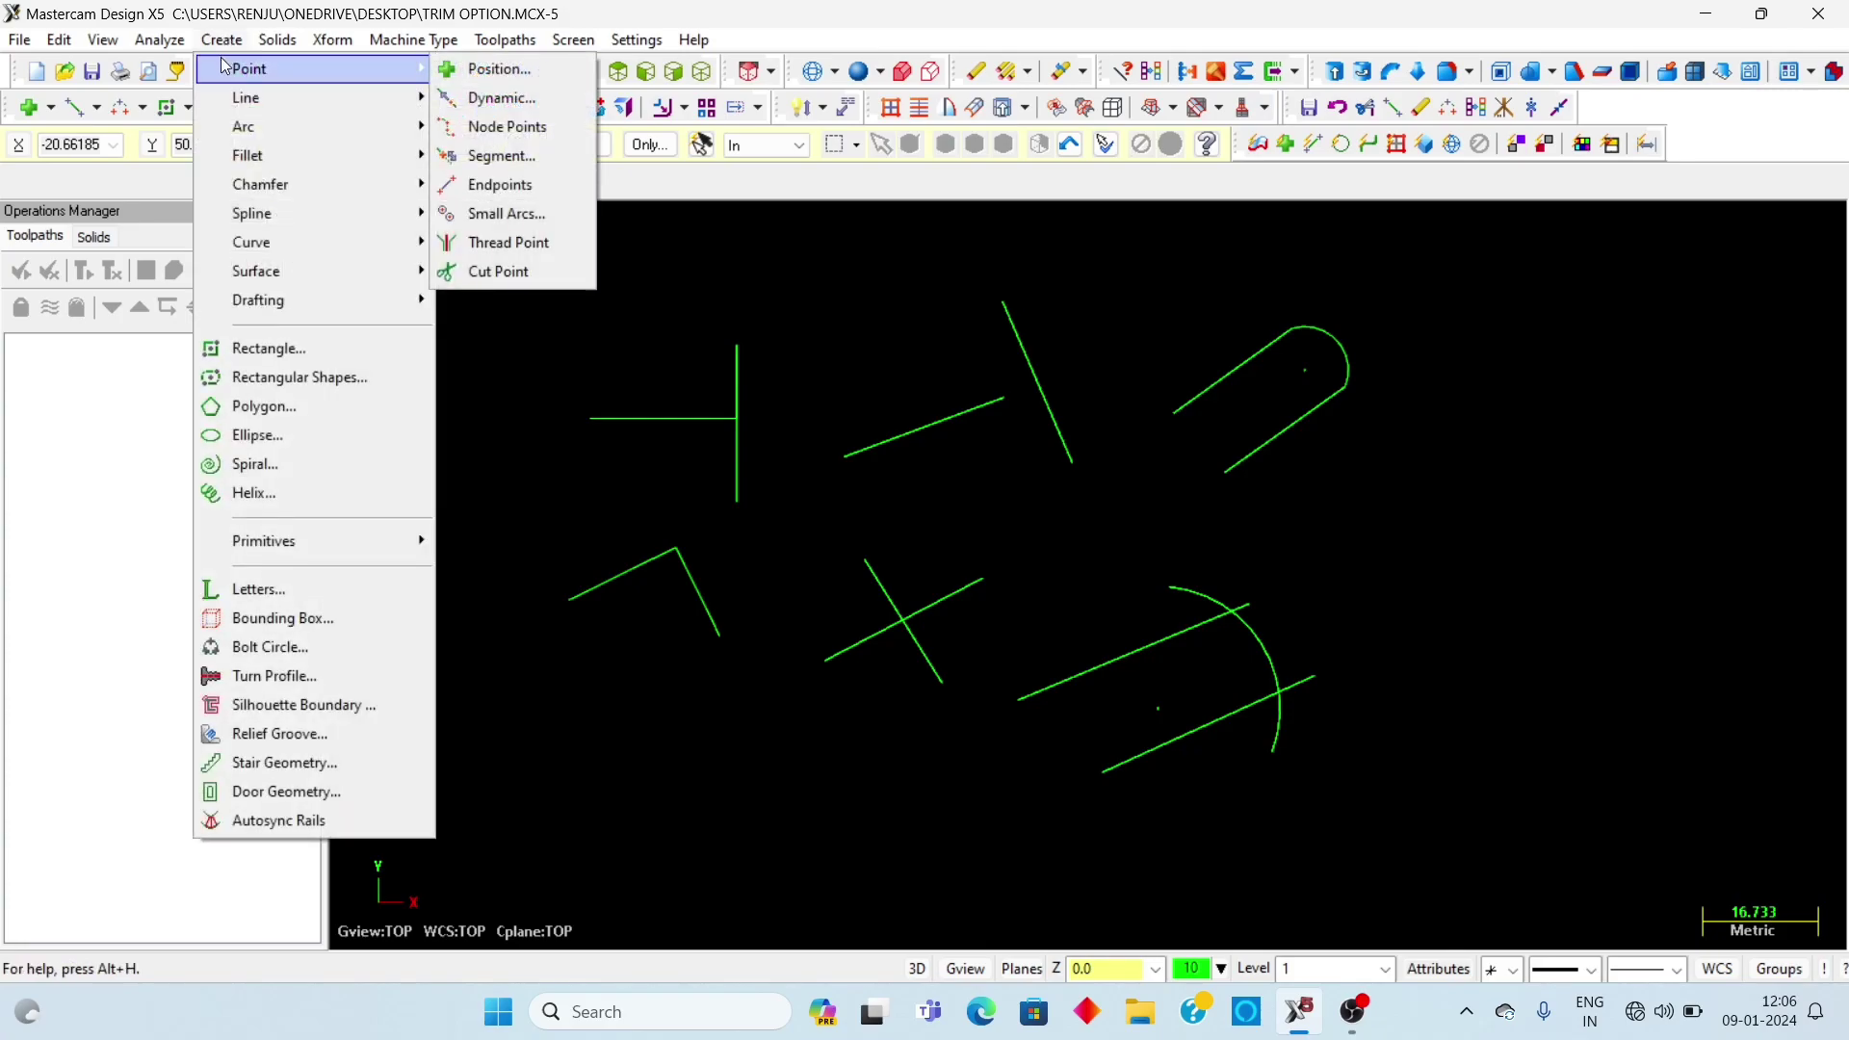
mouse_move(114, 44)
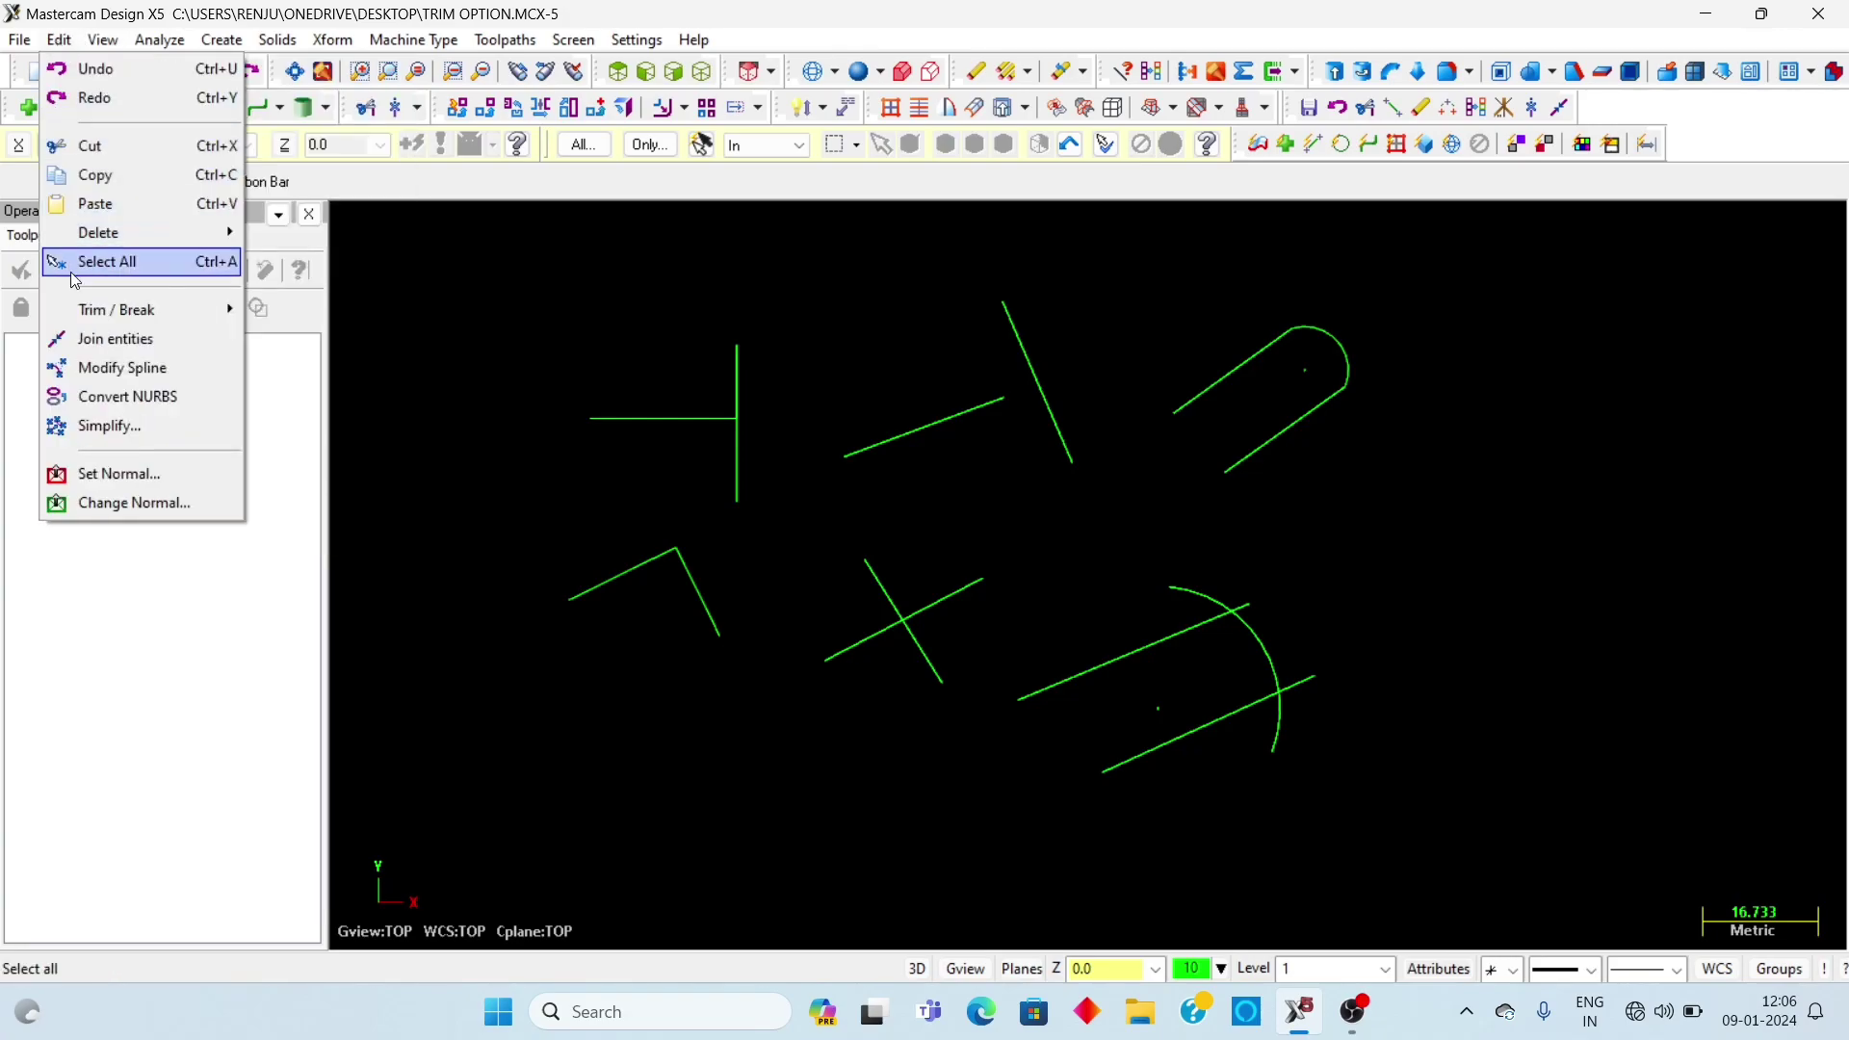
mouse_move(154, 306)
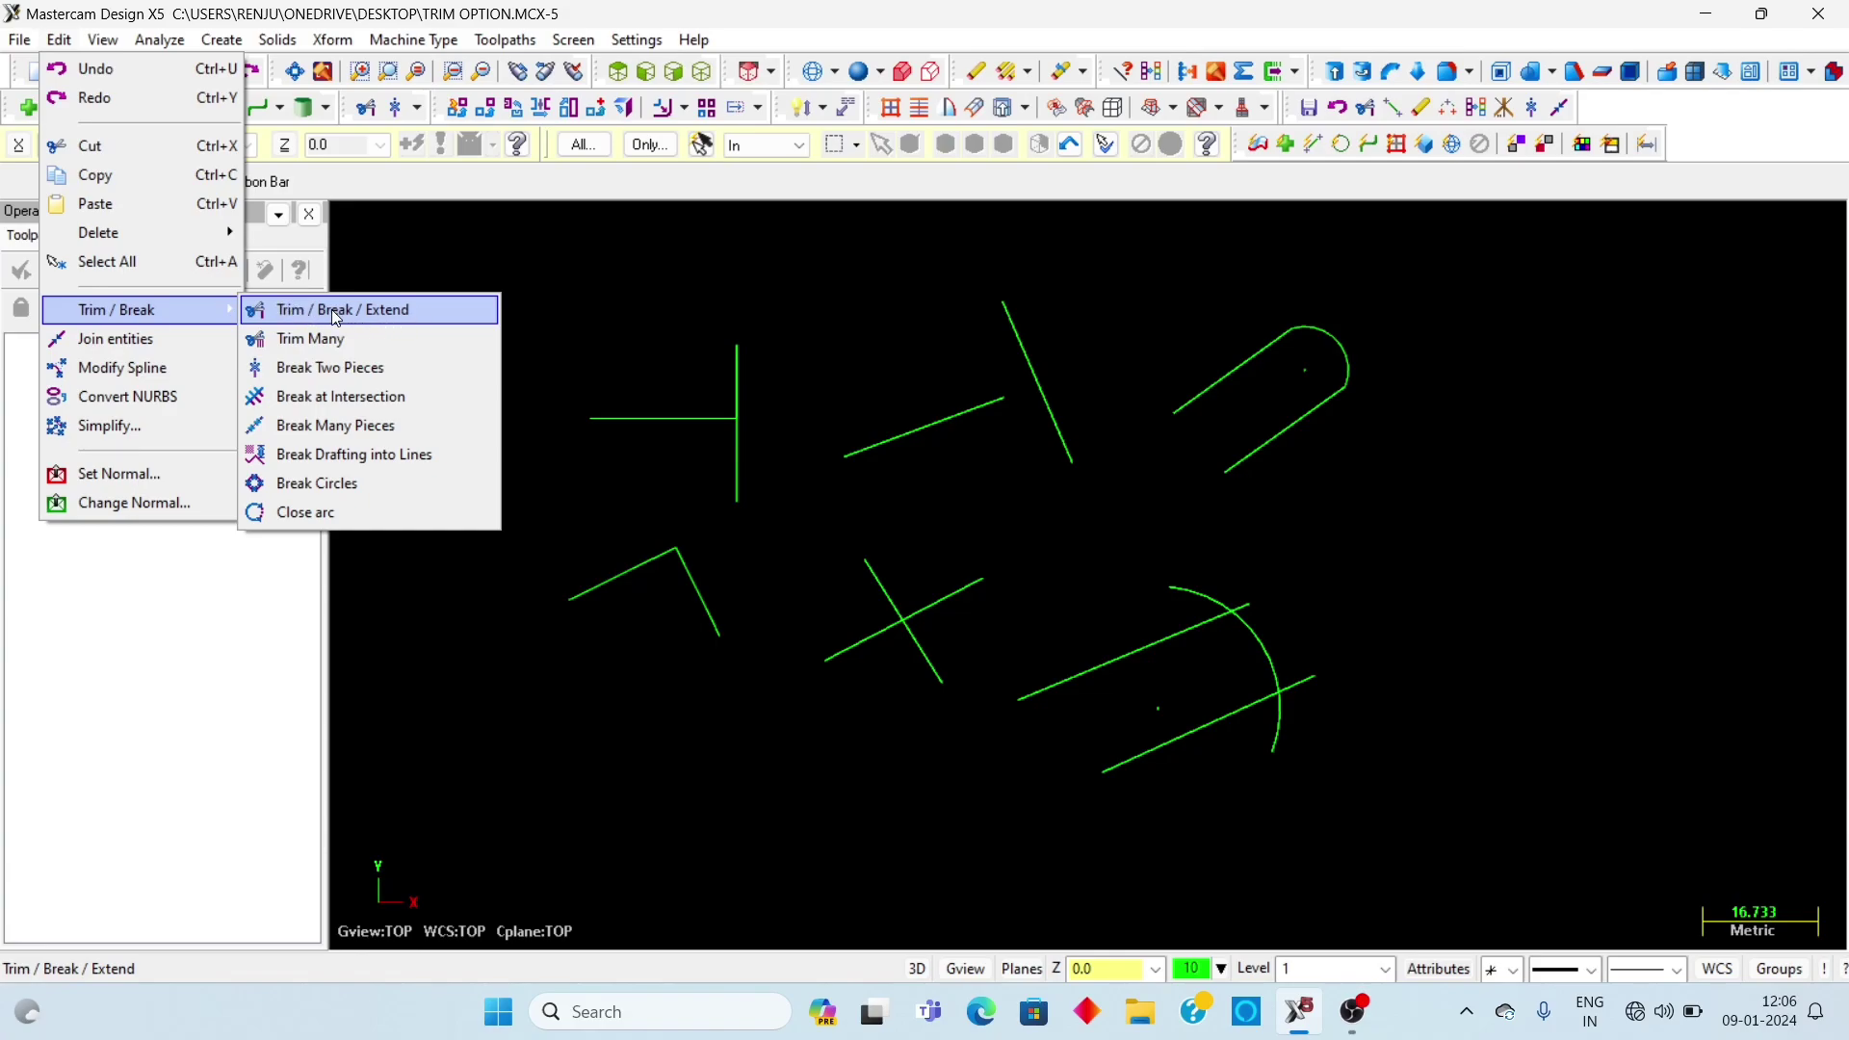
left_click(611, 317)
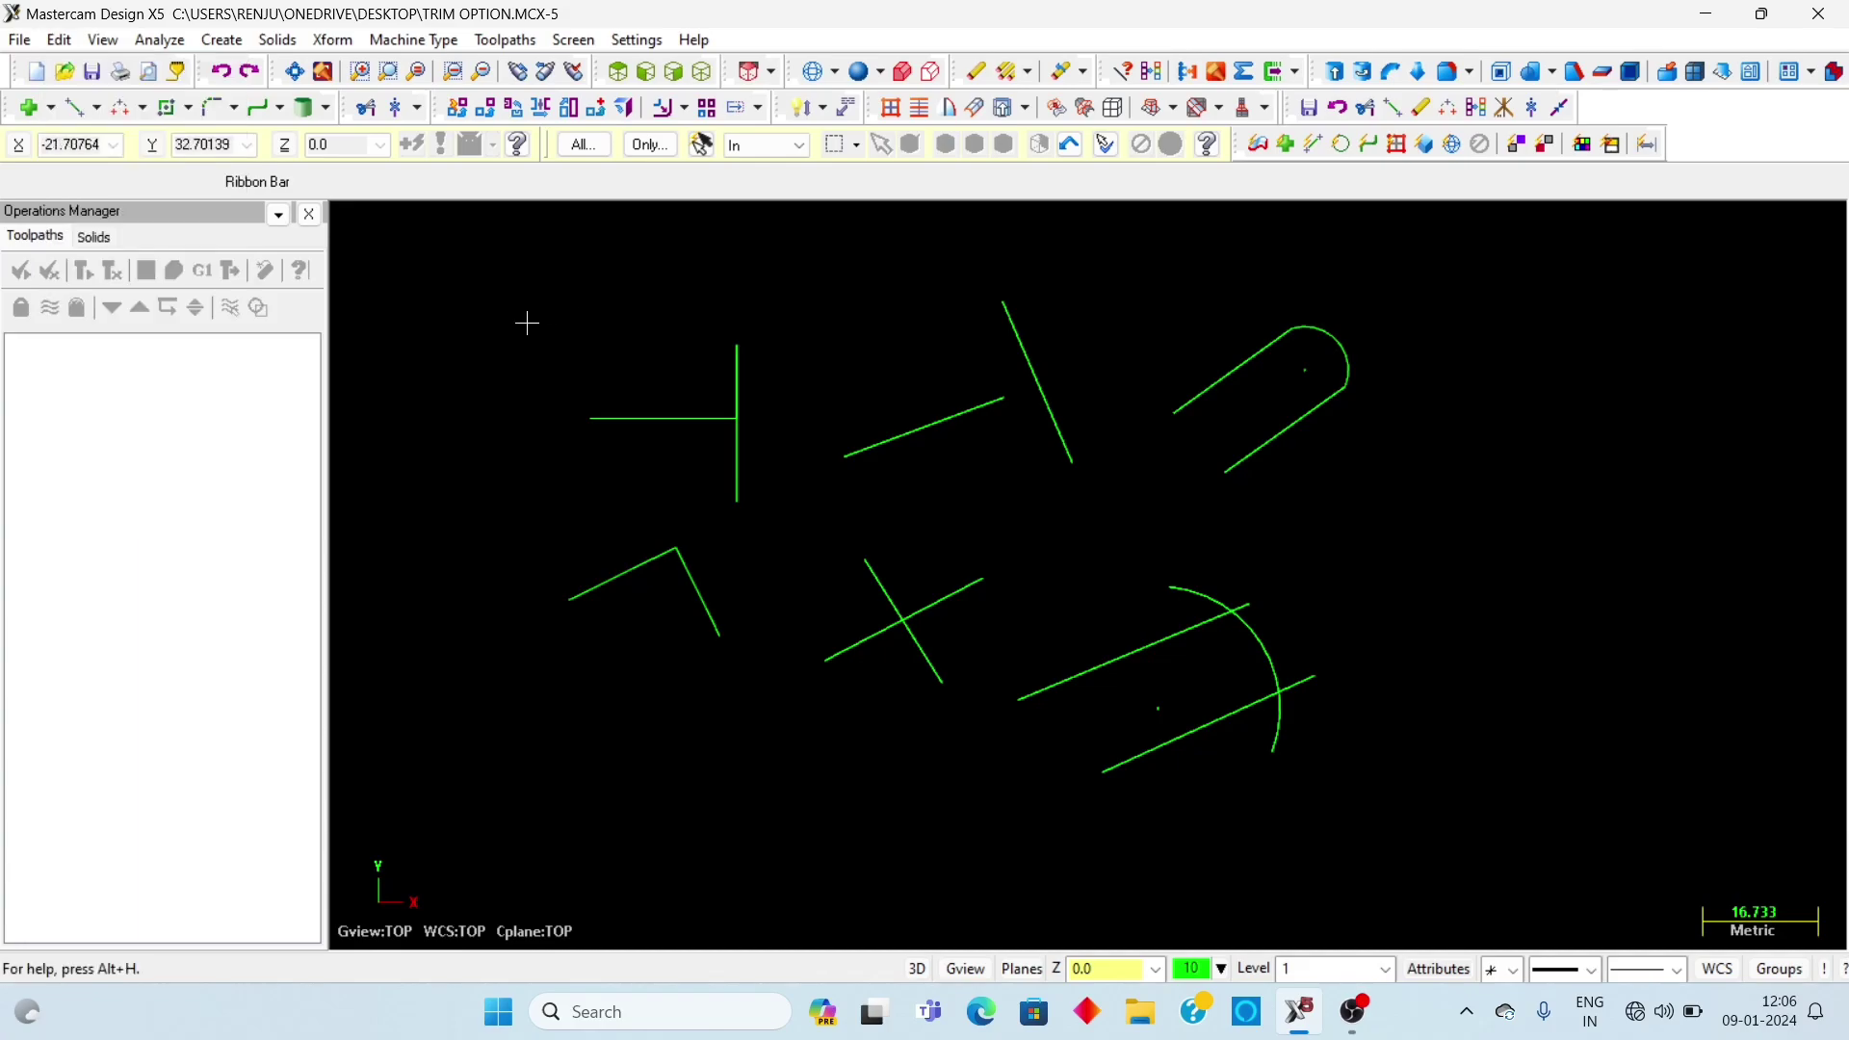
Extend the short slanted line to the steep line beside it using the Trim 1 entity mode of Trim / Break / Extend
left_click(366, 112)
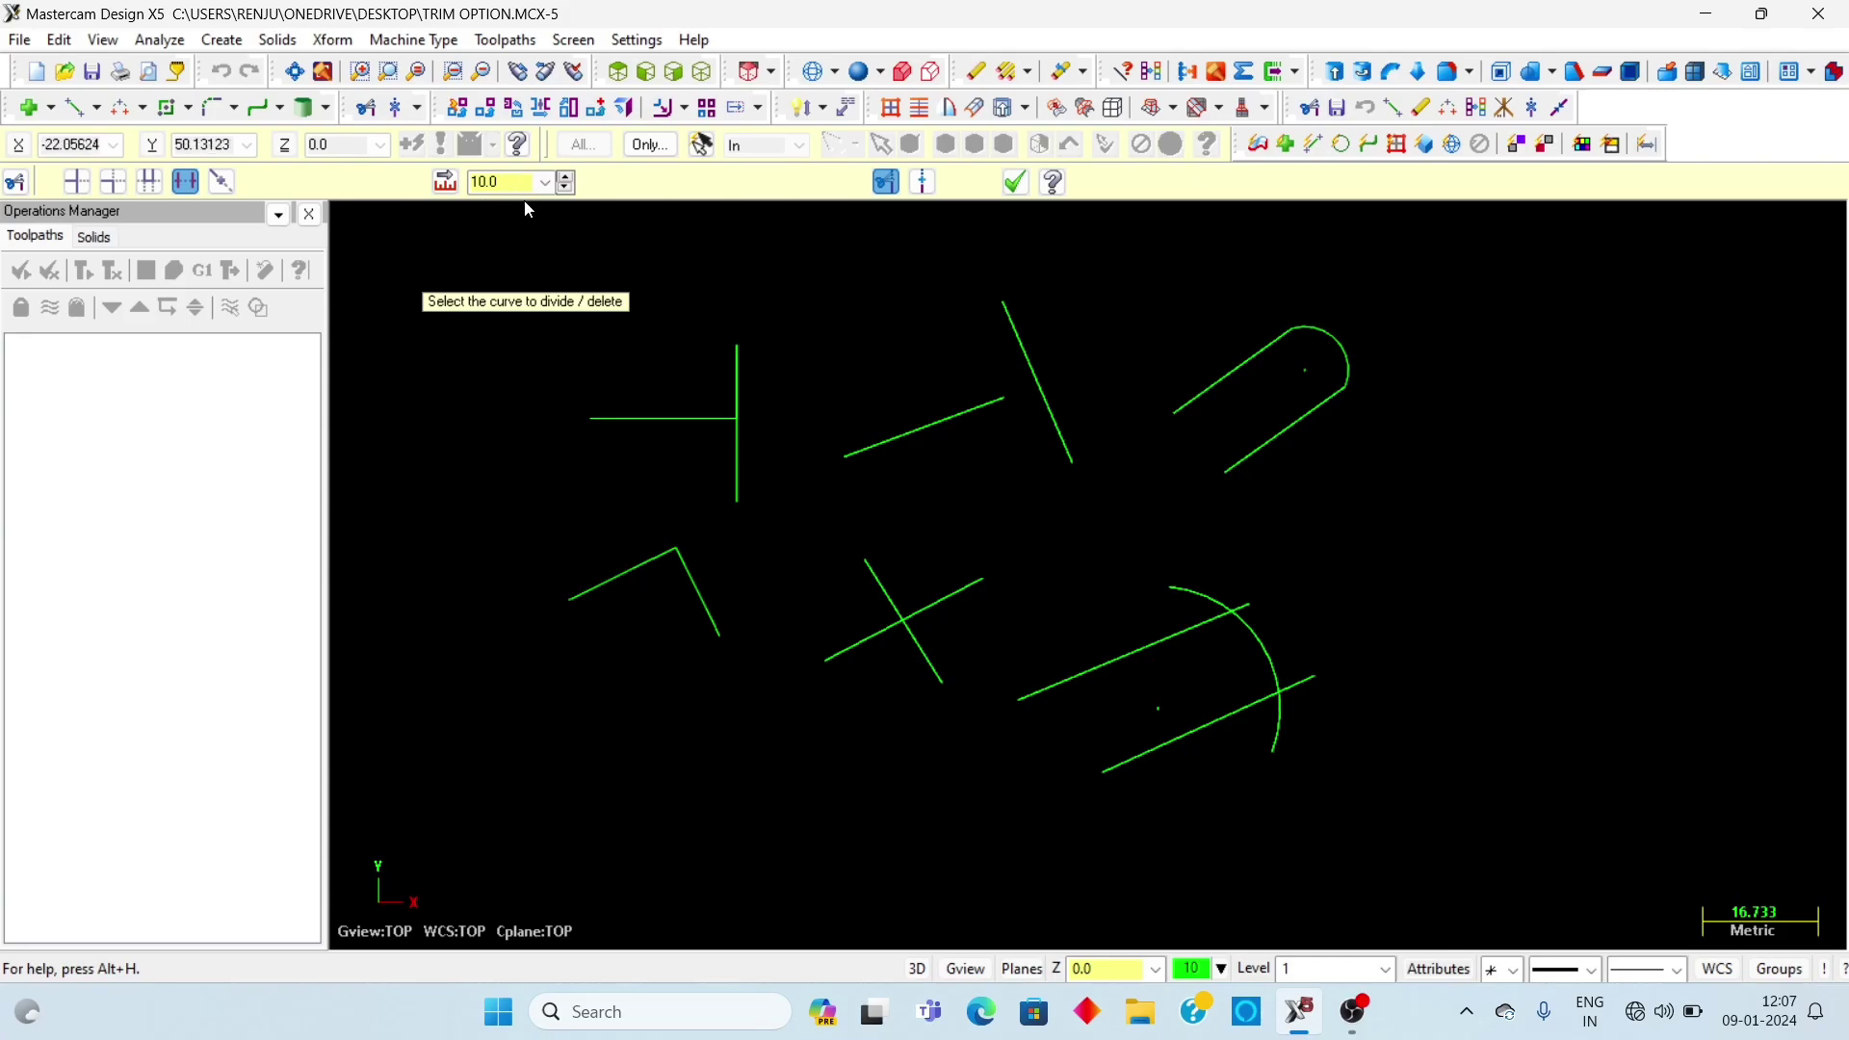
left_click(922, 184)
left_click(77, 182)
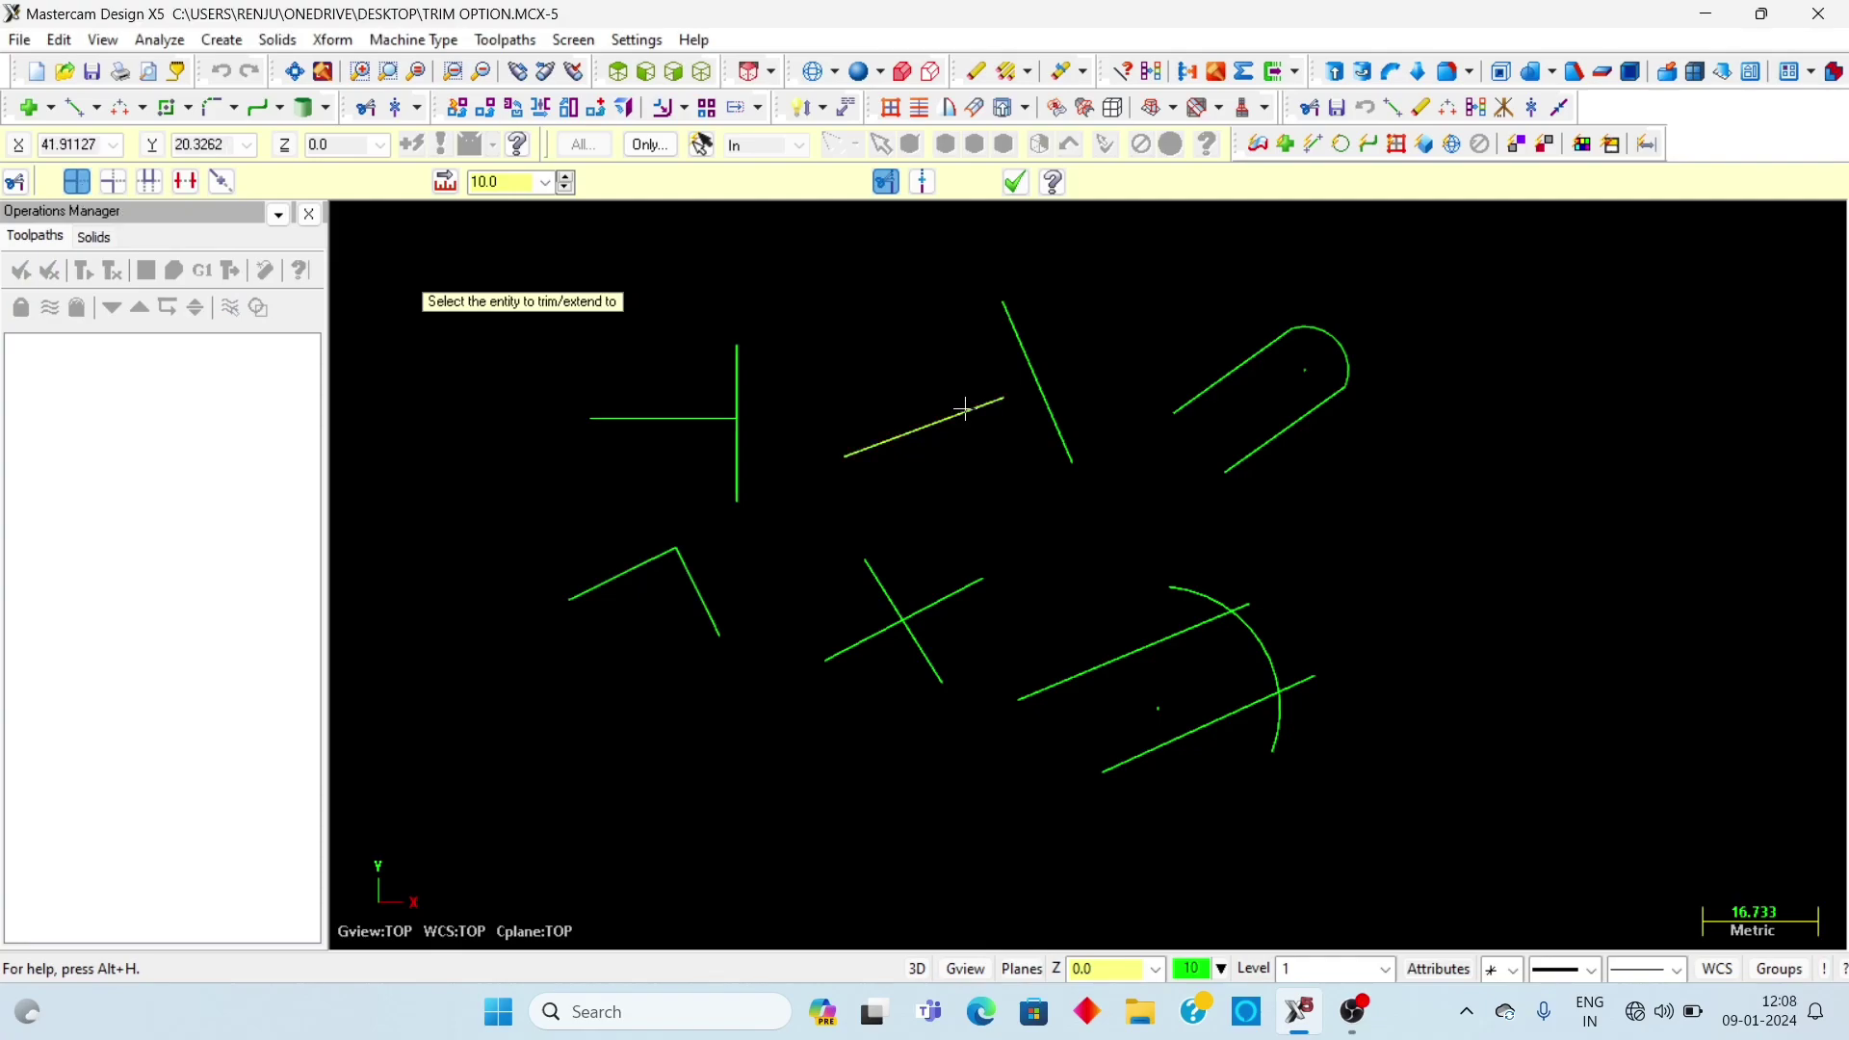
left_click(964, 409)
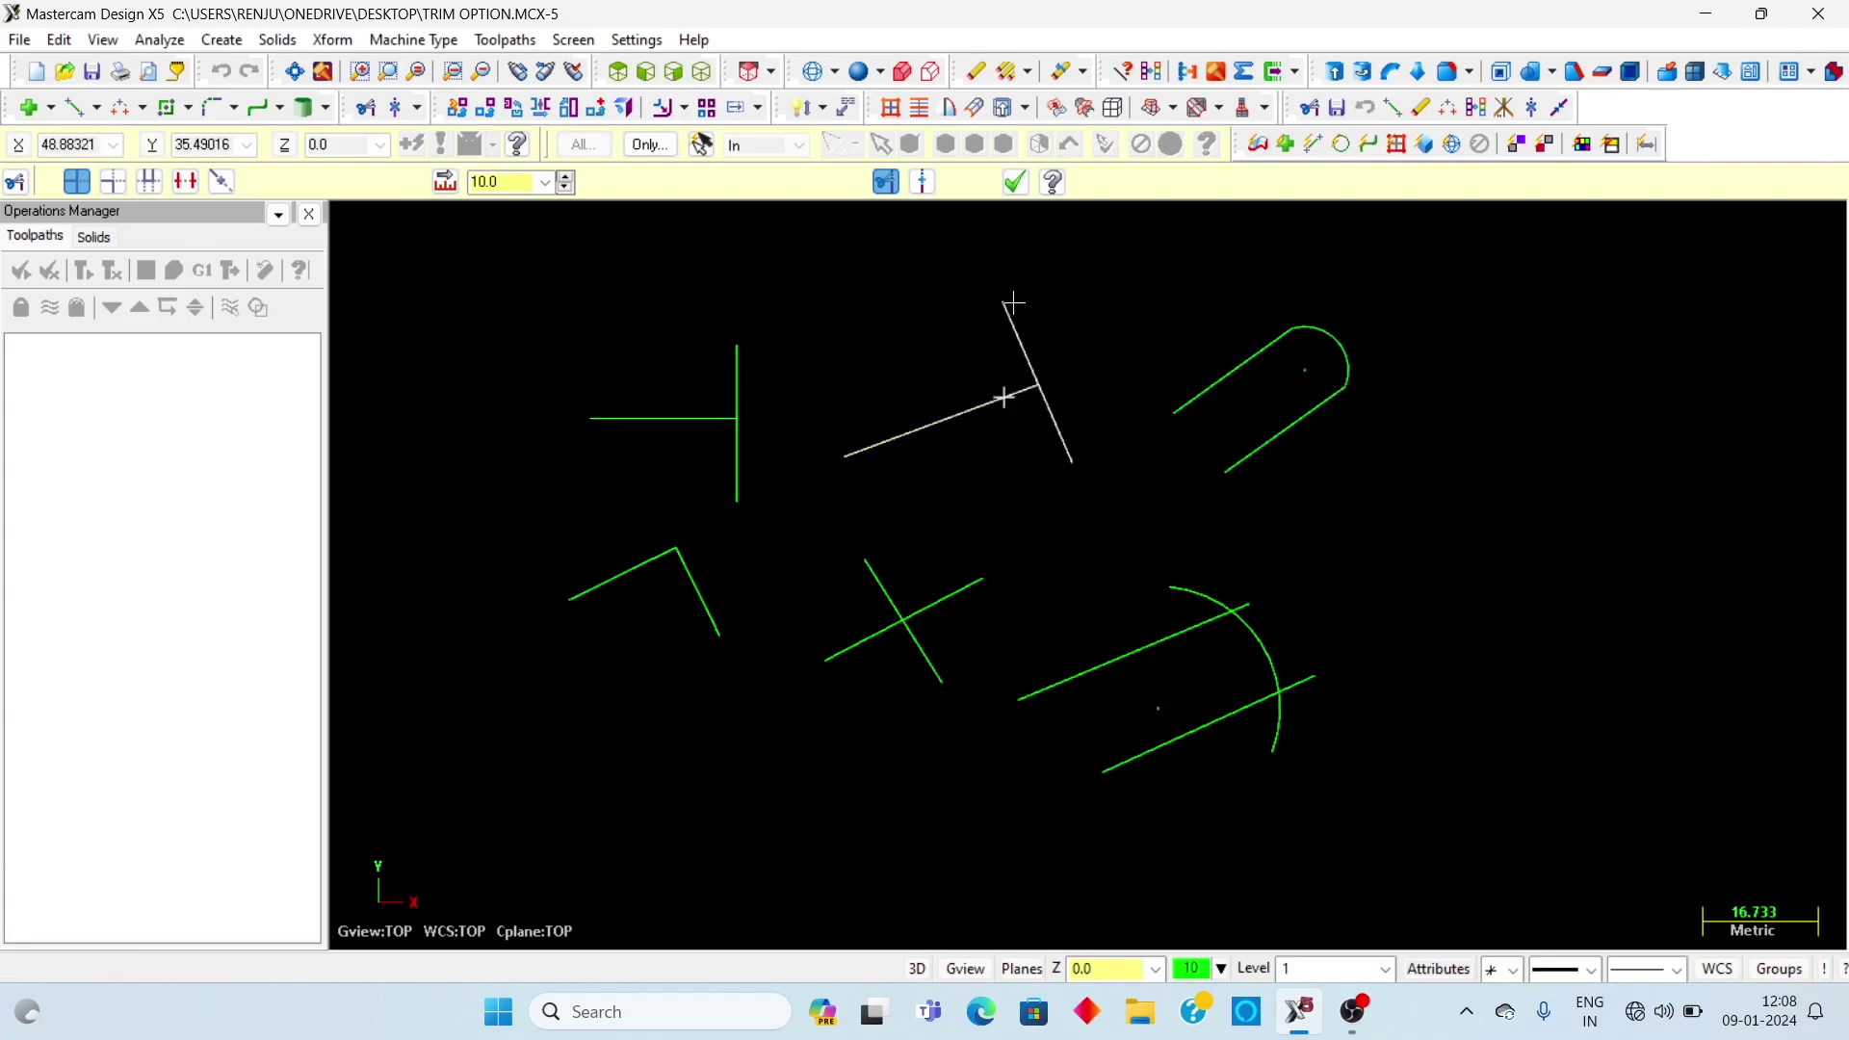
left_click(1020, 354)
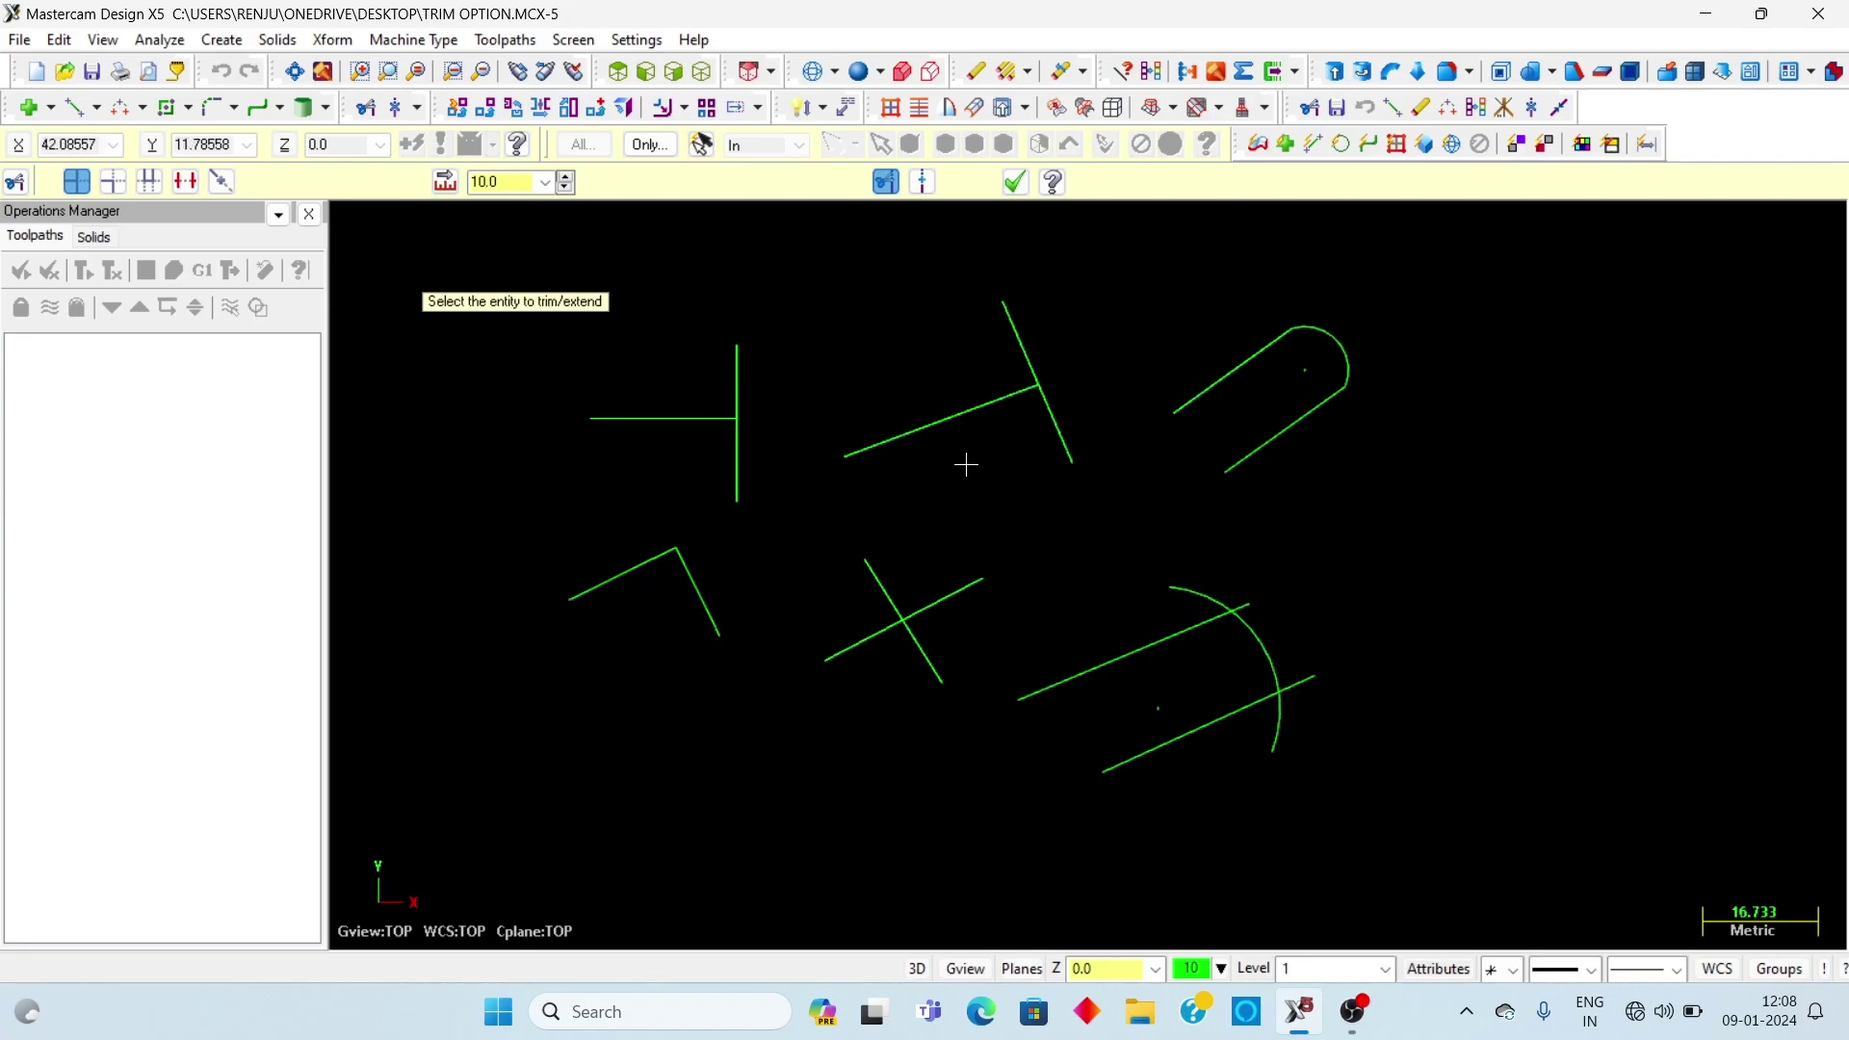
Trim away the steep line's lower part at the extended slanted line, and undo both the trim and the extension
left_click(1013, 322)
left_click(976, 402)
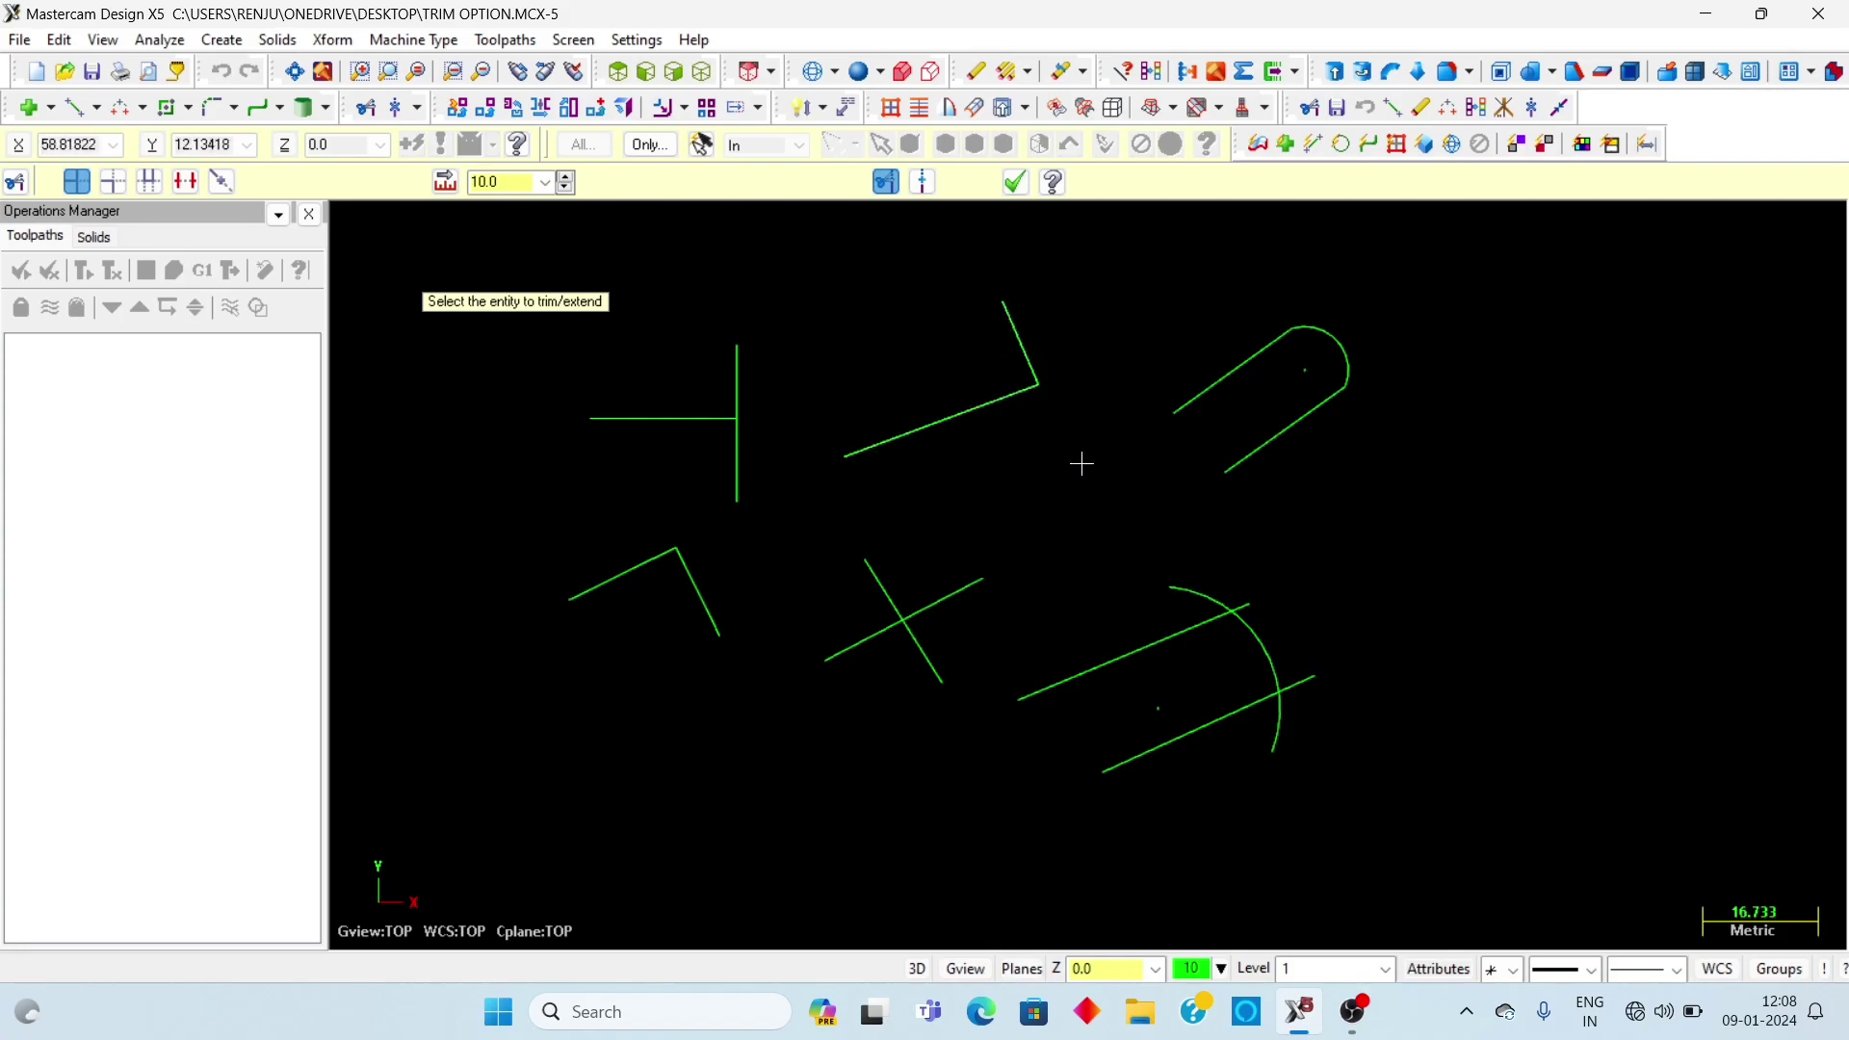
left_click(1015, 182)
key("ctrl+z")
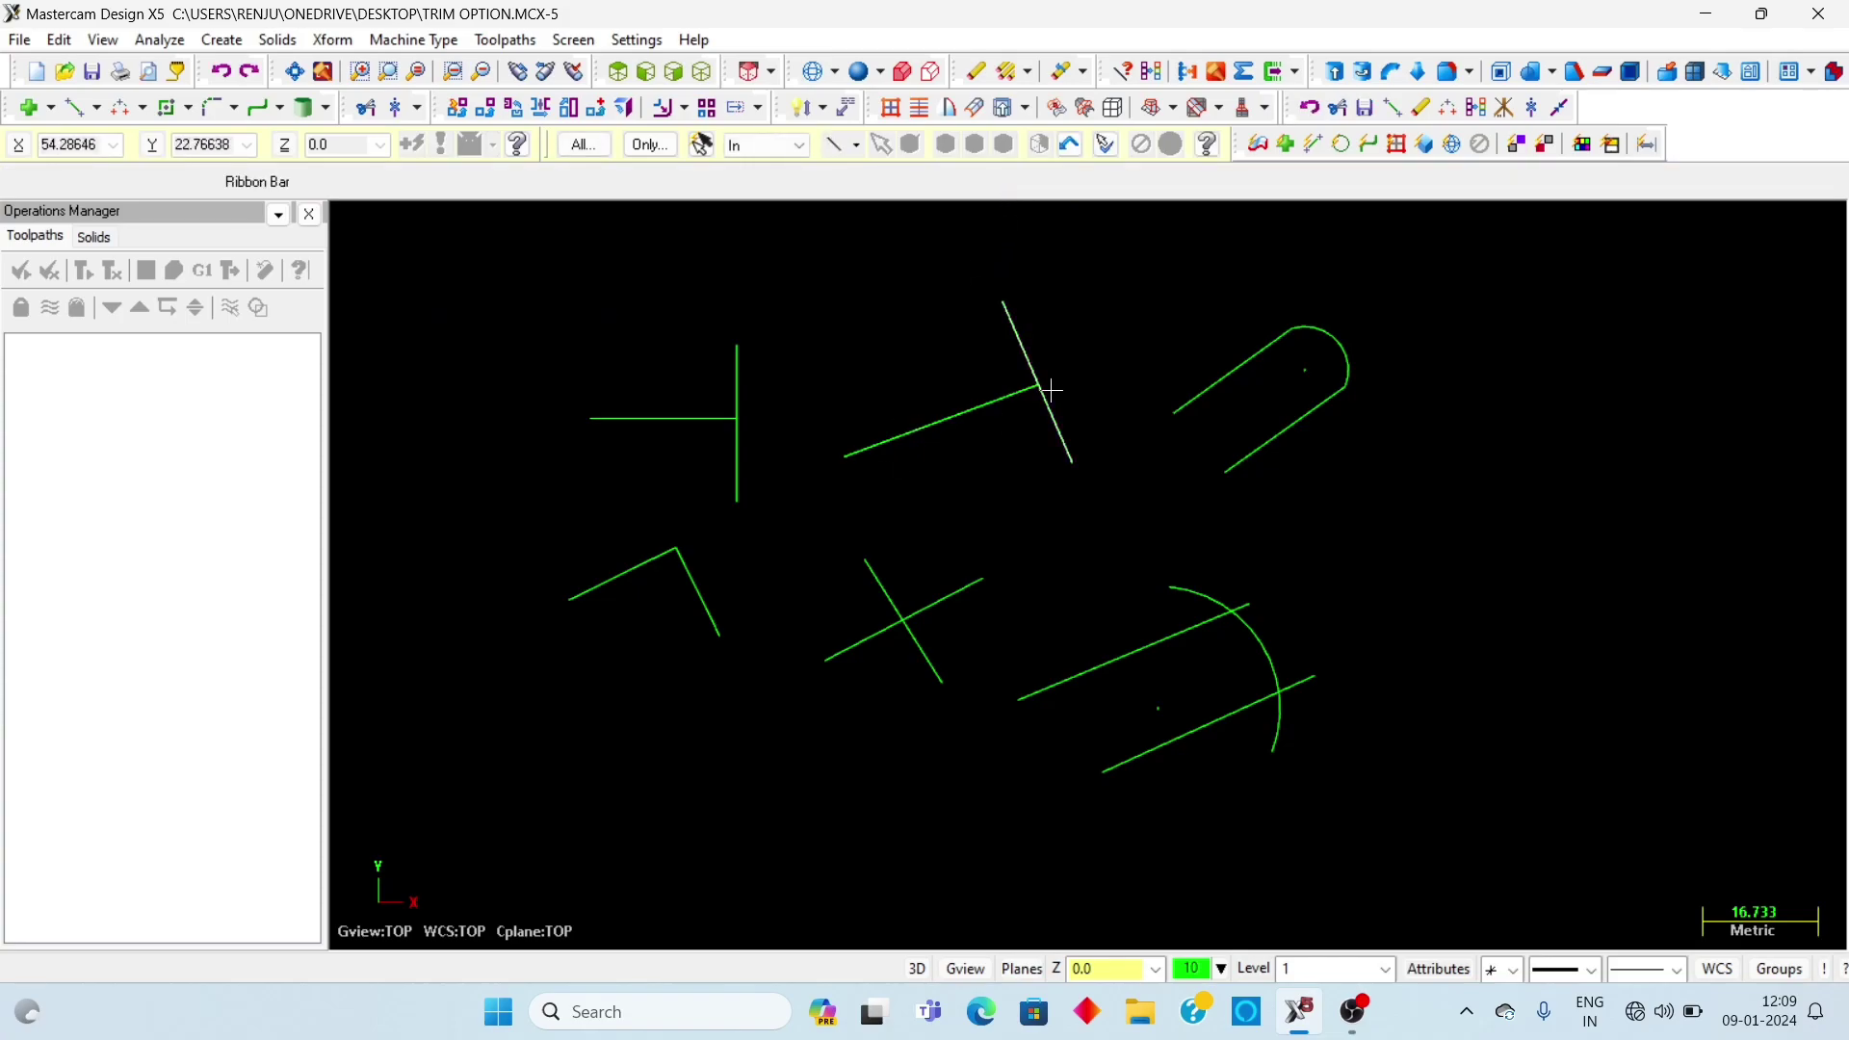
key("ctrl+z")
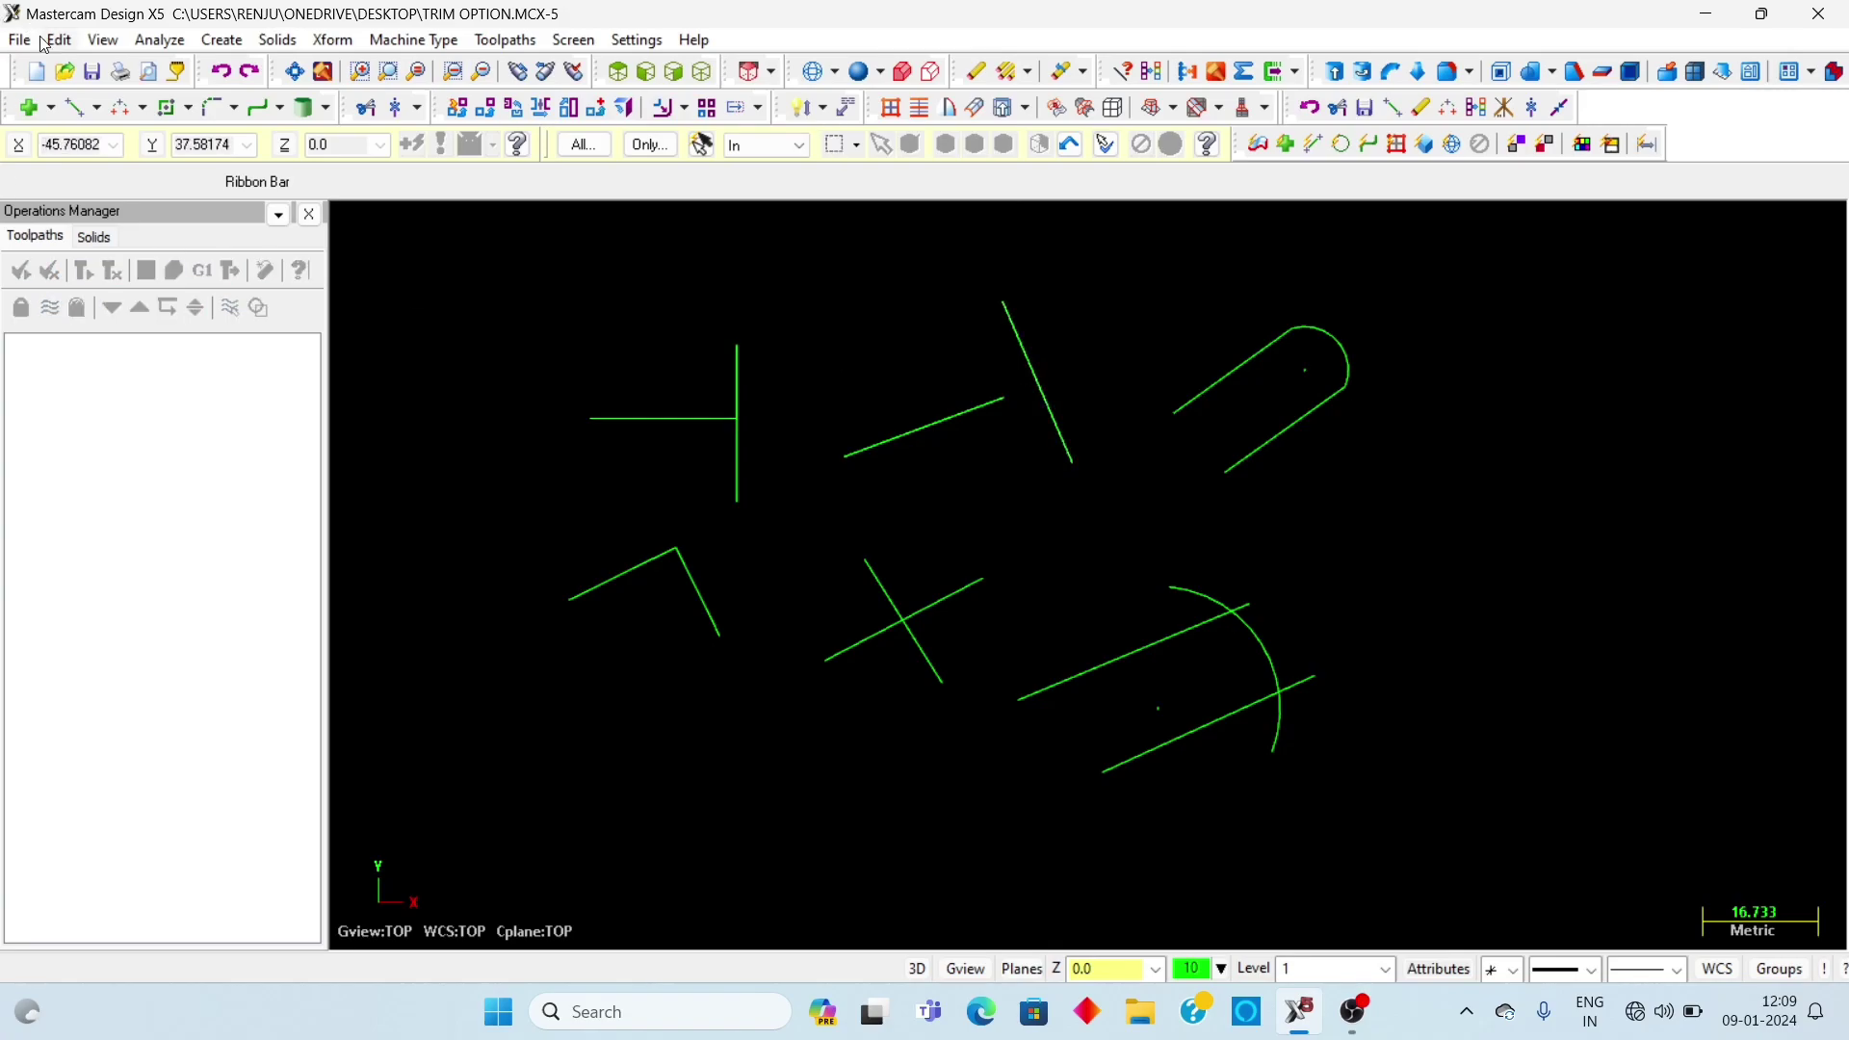
Trim the two crossing lines into a corner with Trim 2 entity, keeping their left-hand arms, and undo the result
left_click(366, 107)
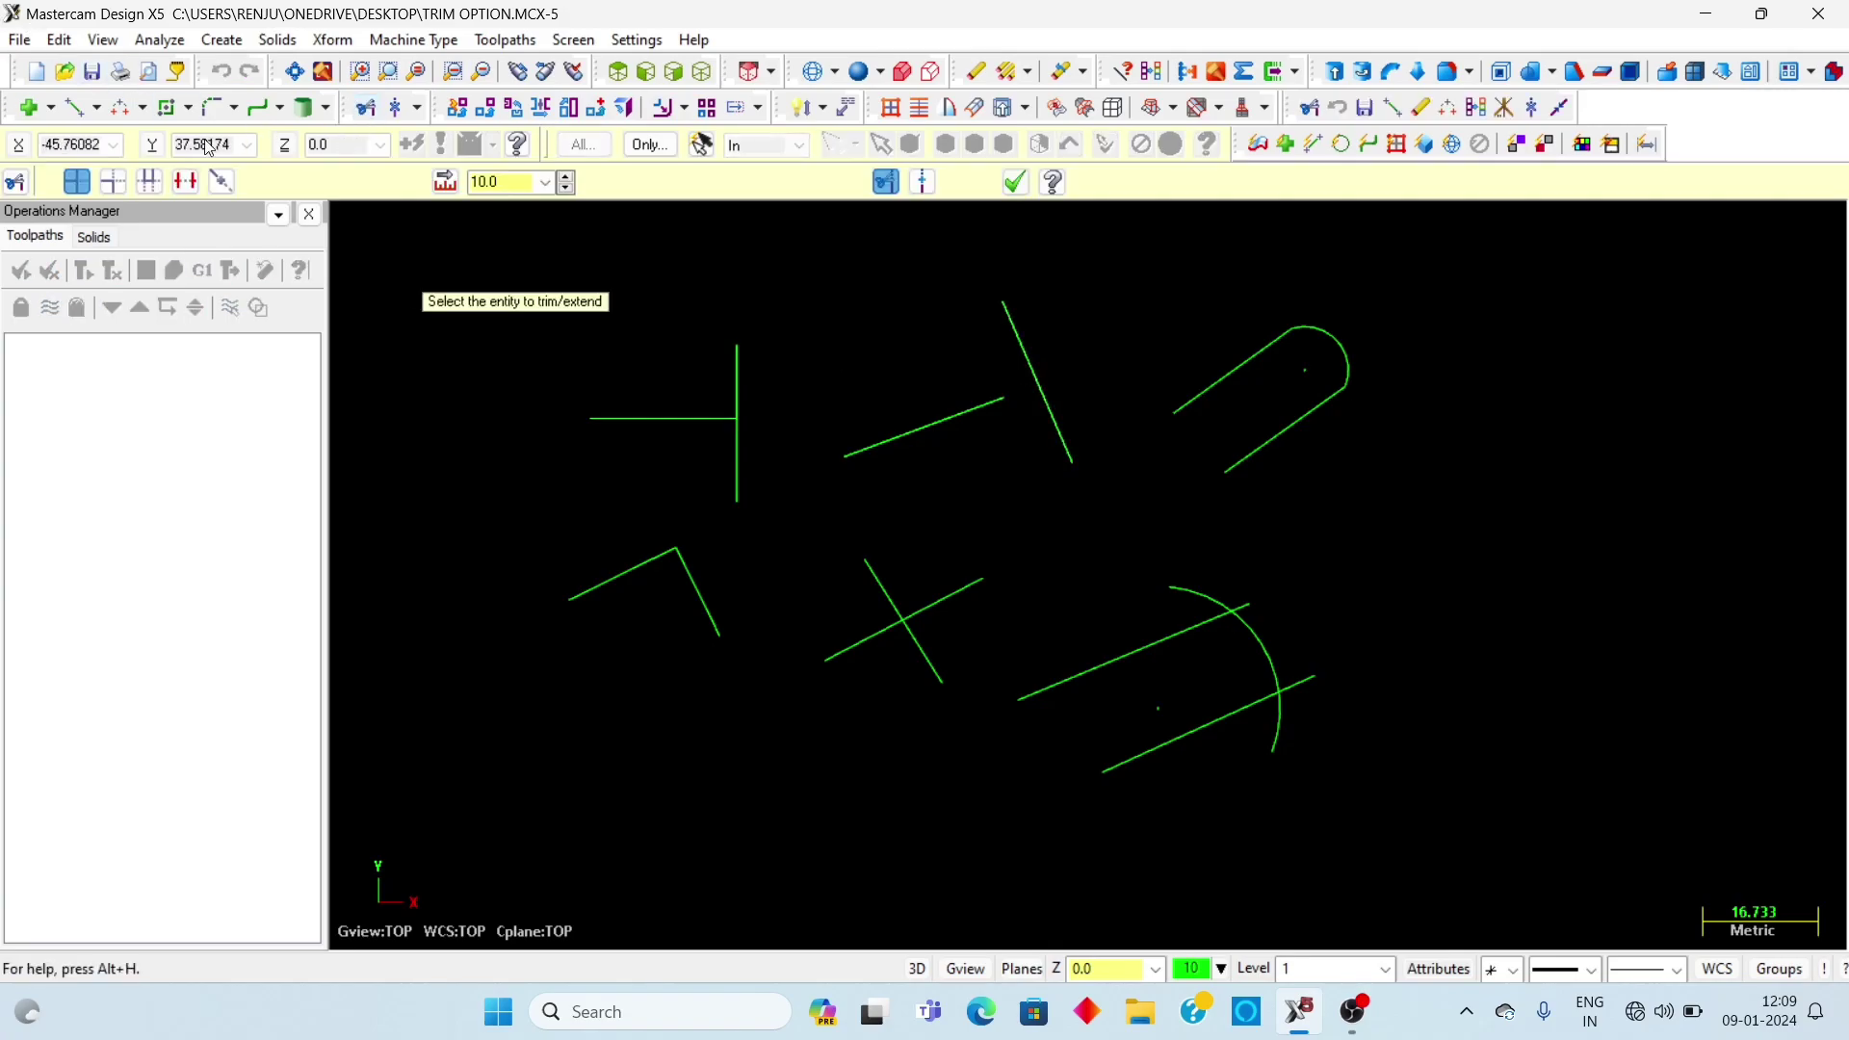
left_click(113, 182)
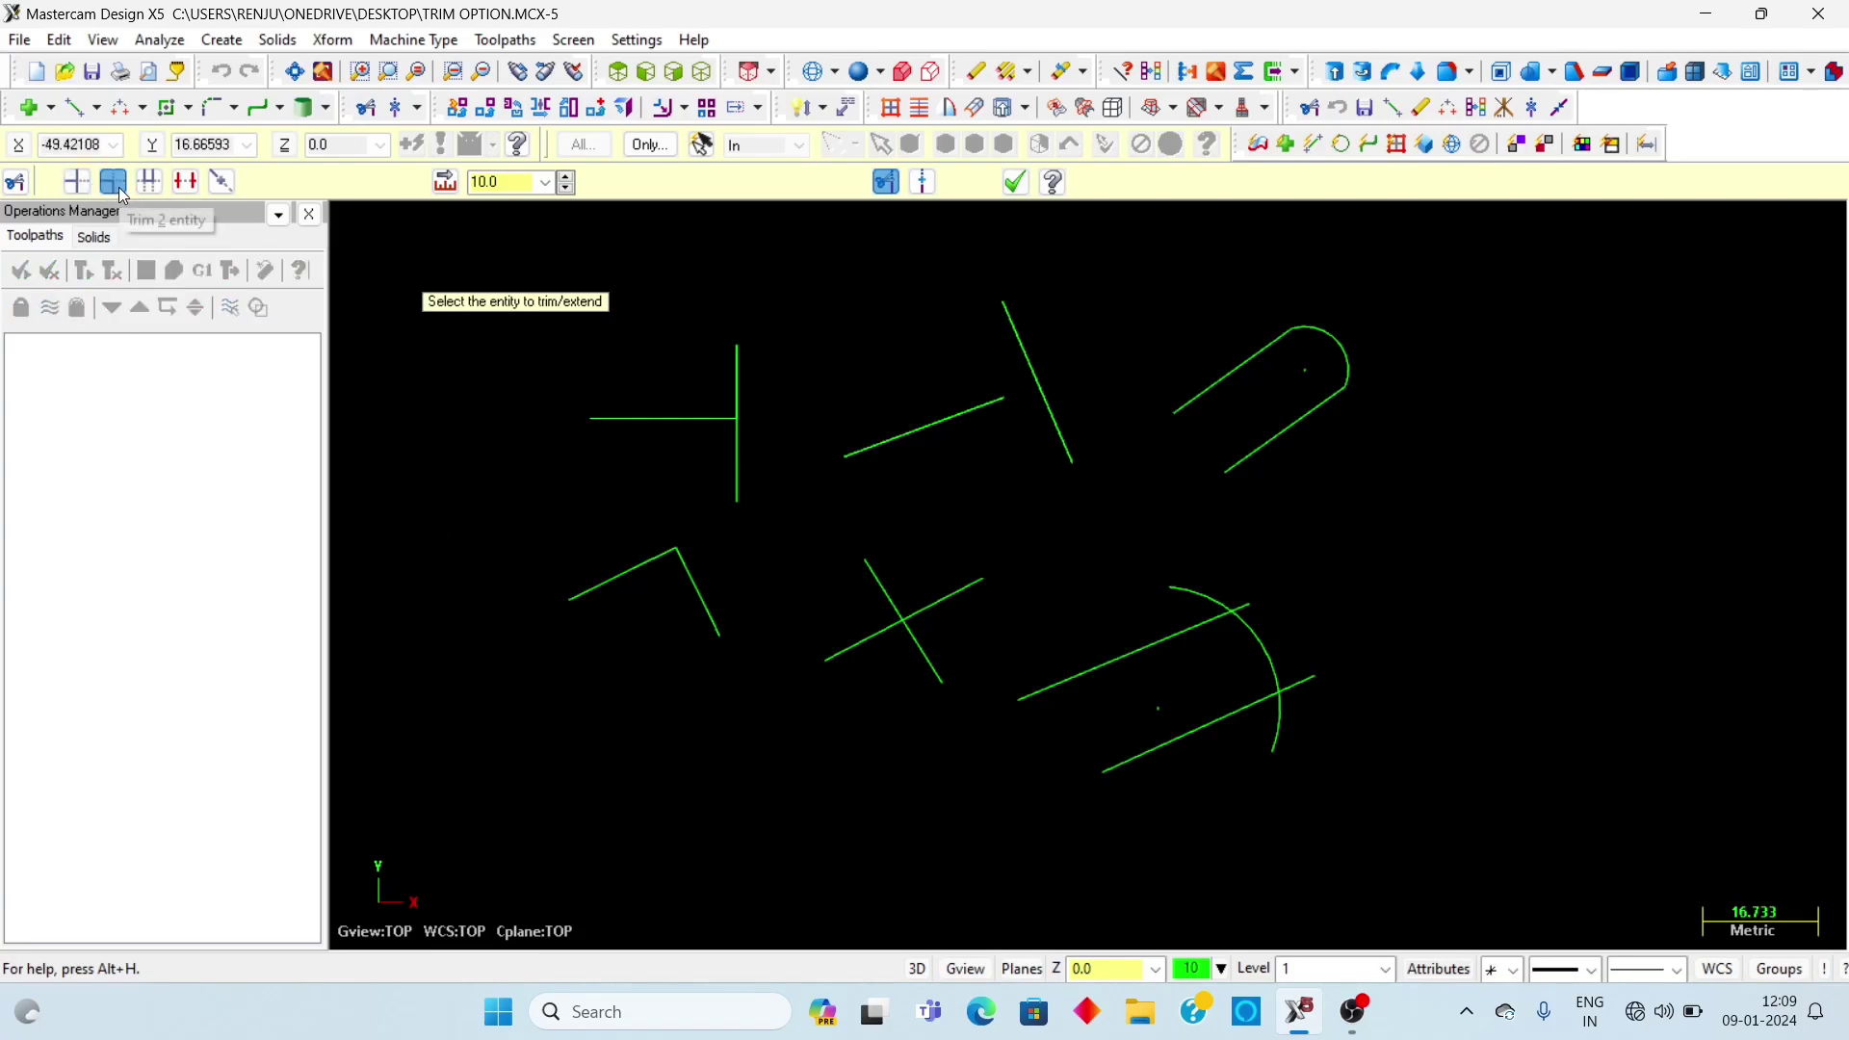
left_click(864, 638)
left_click(882, 591)
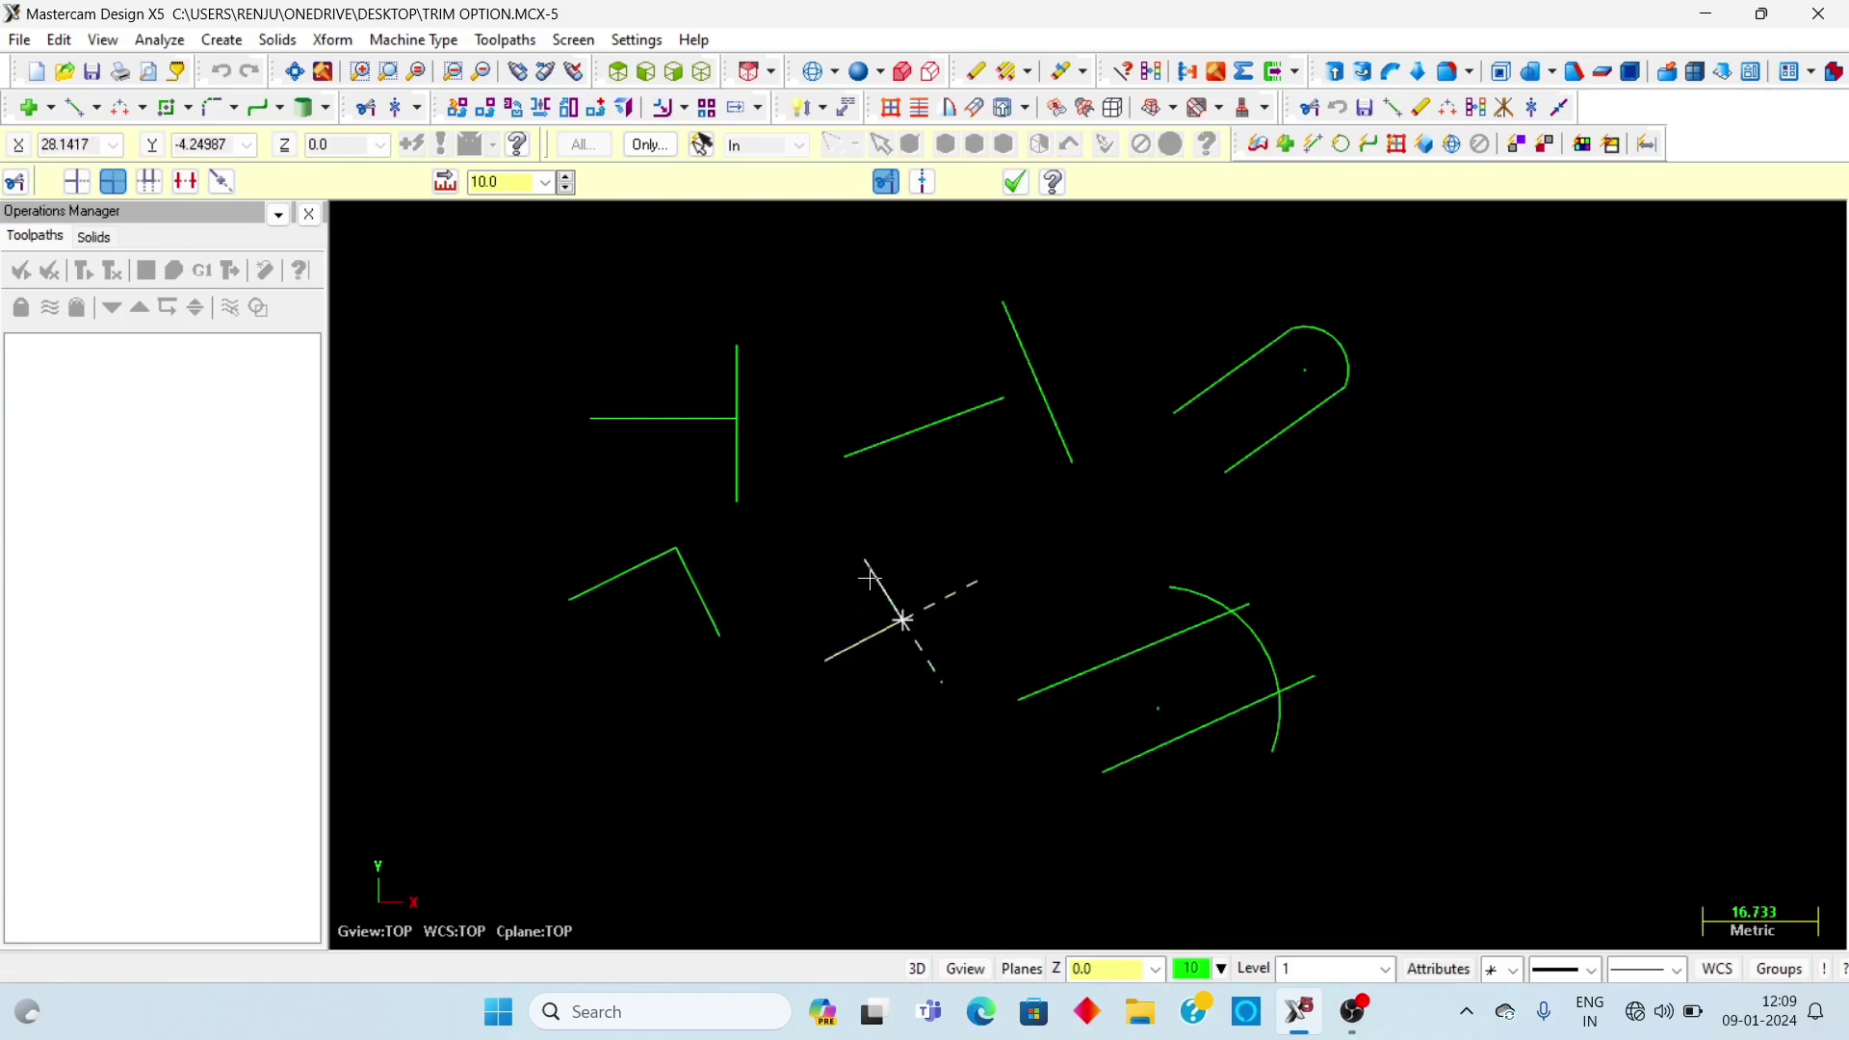
left_click(870, 577)
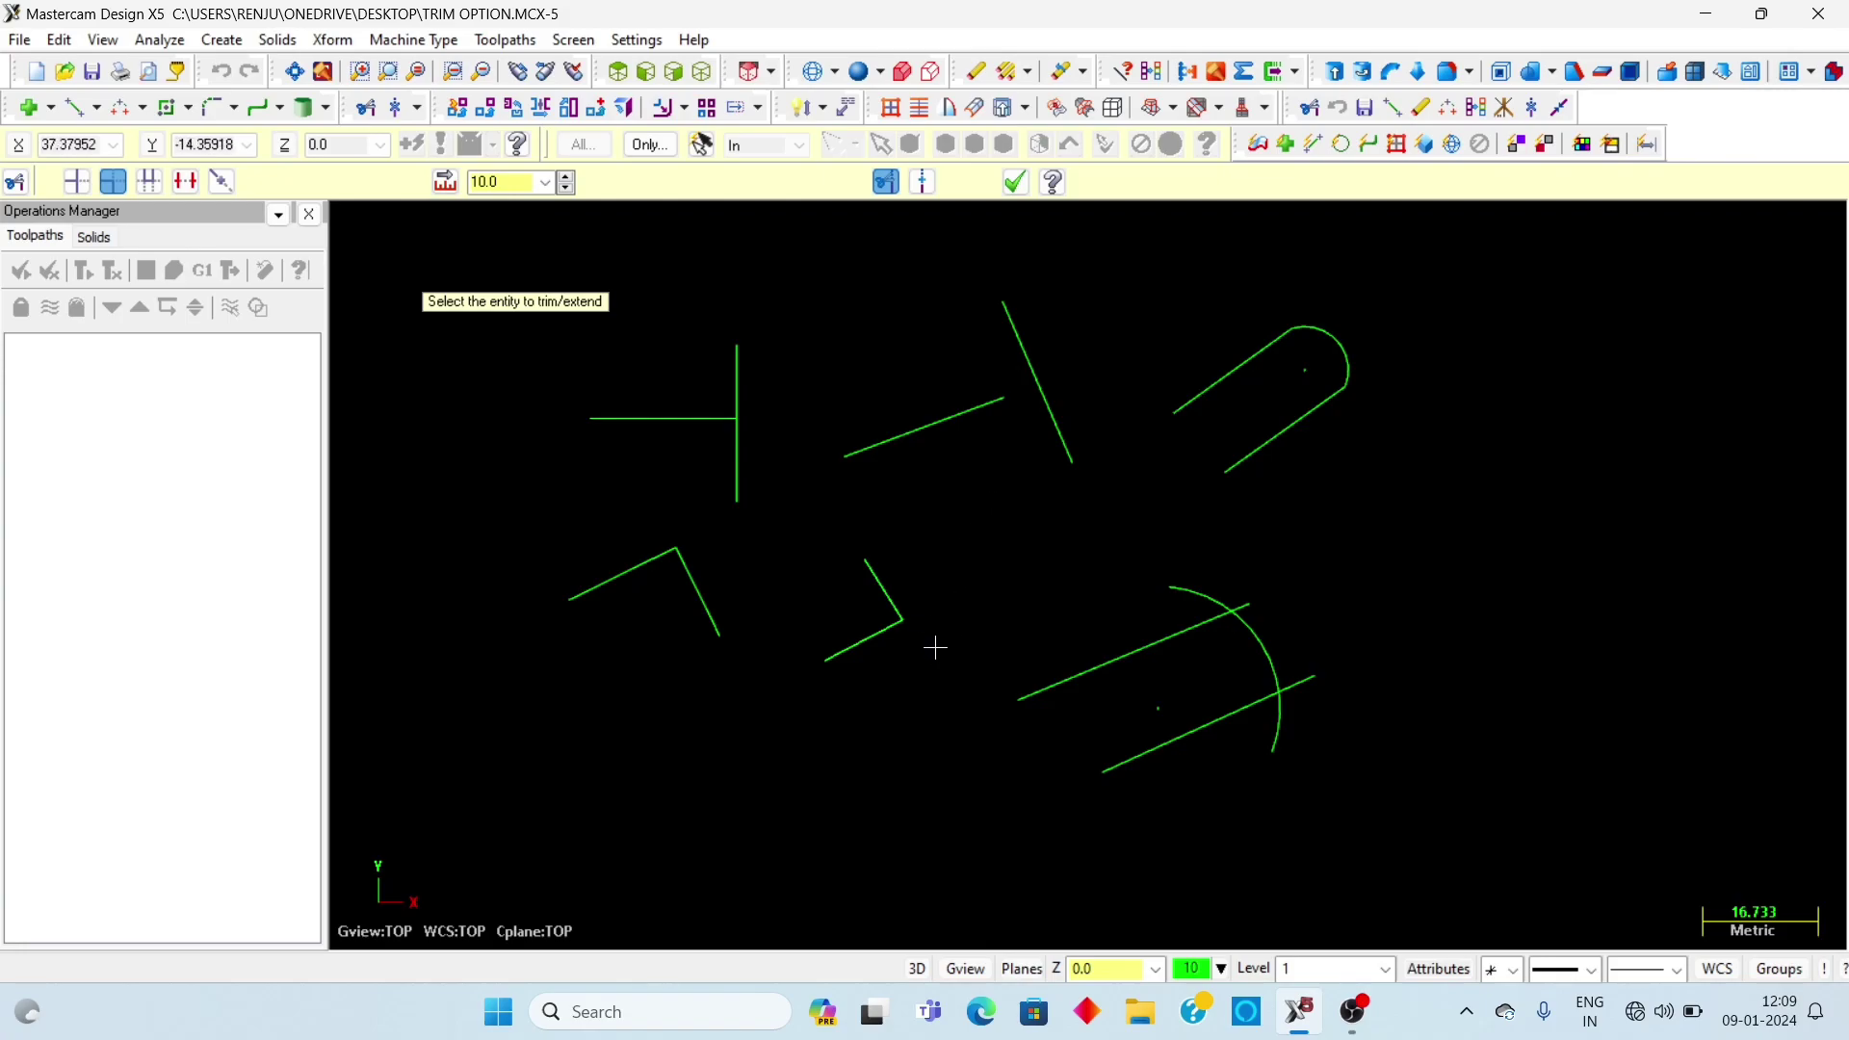
left_click(1023, 182)
key("ctrl+z")
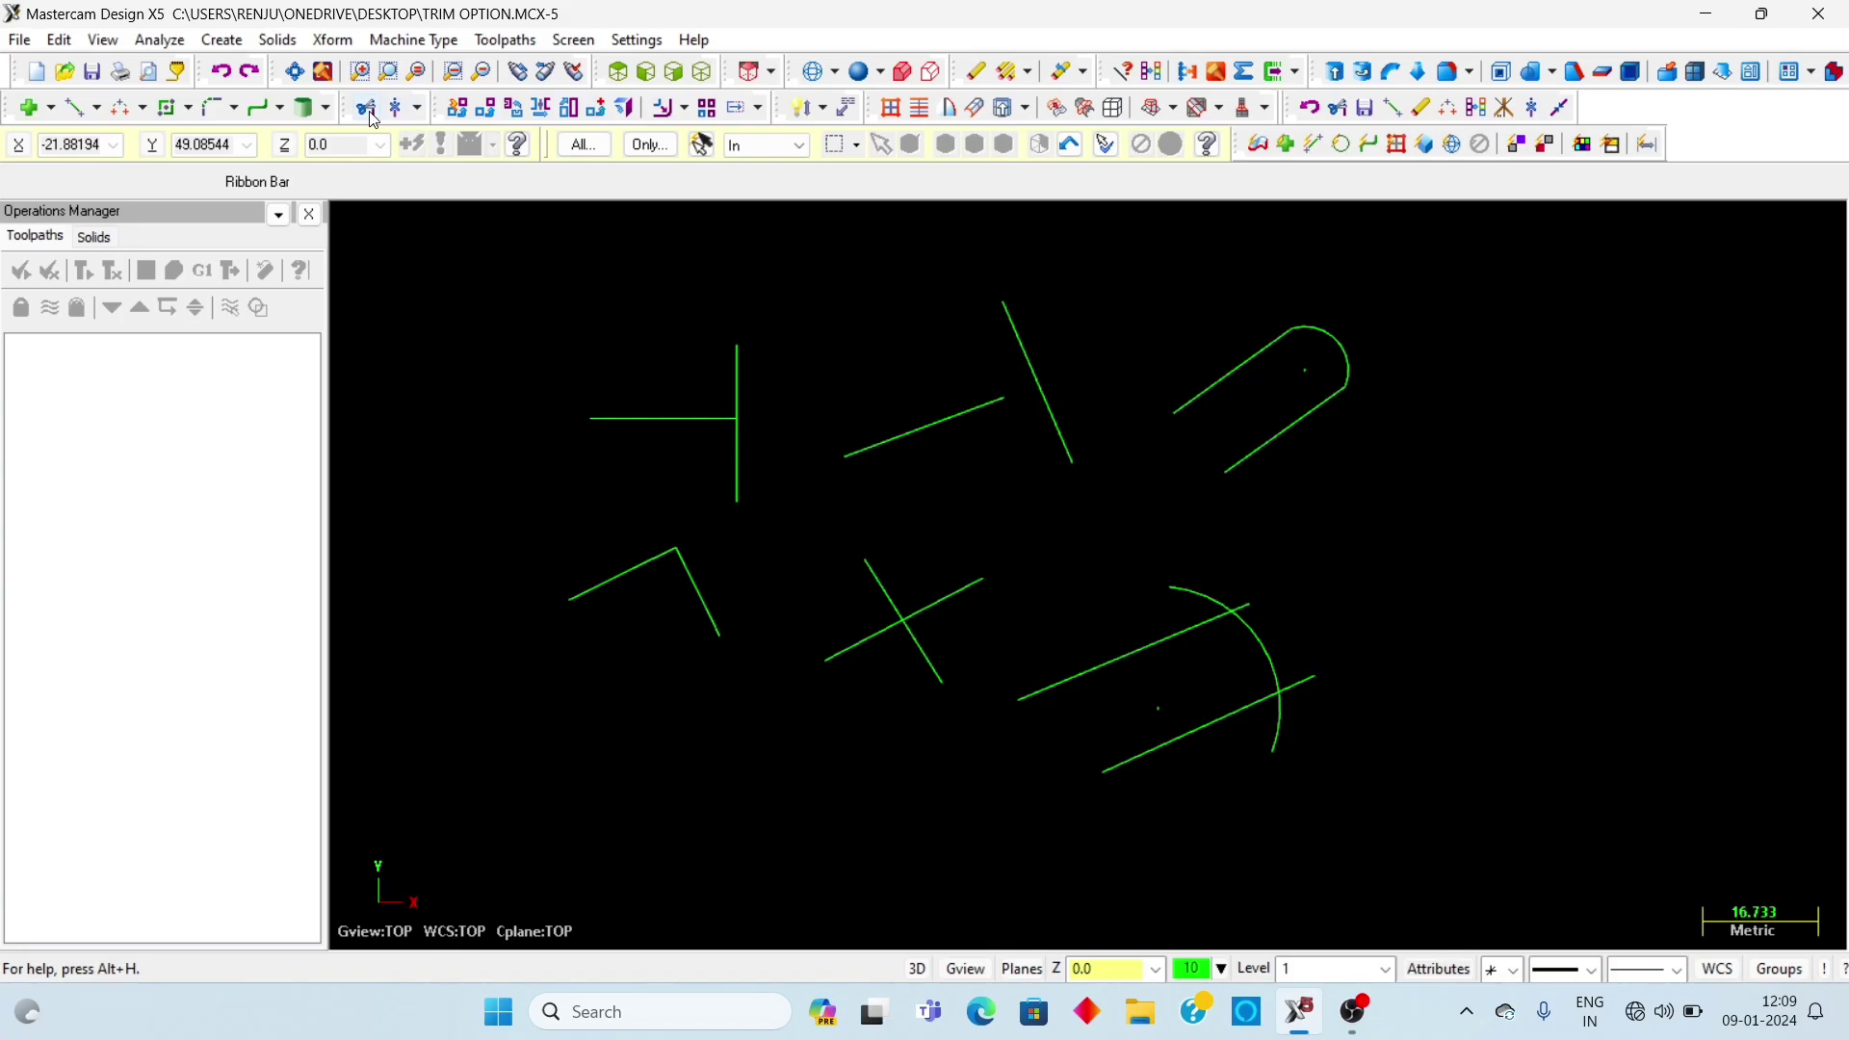
Trim the two lower parallel lines and the arc crossing them to each other with Trim 3 entity, and undo the result
left_click(395, 108)
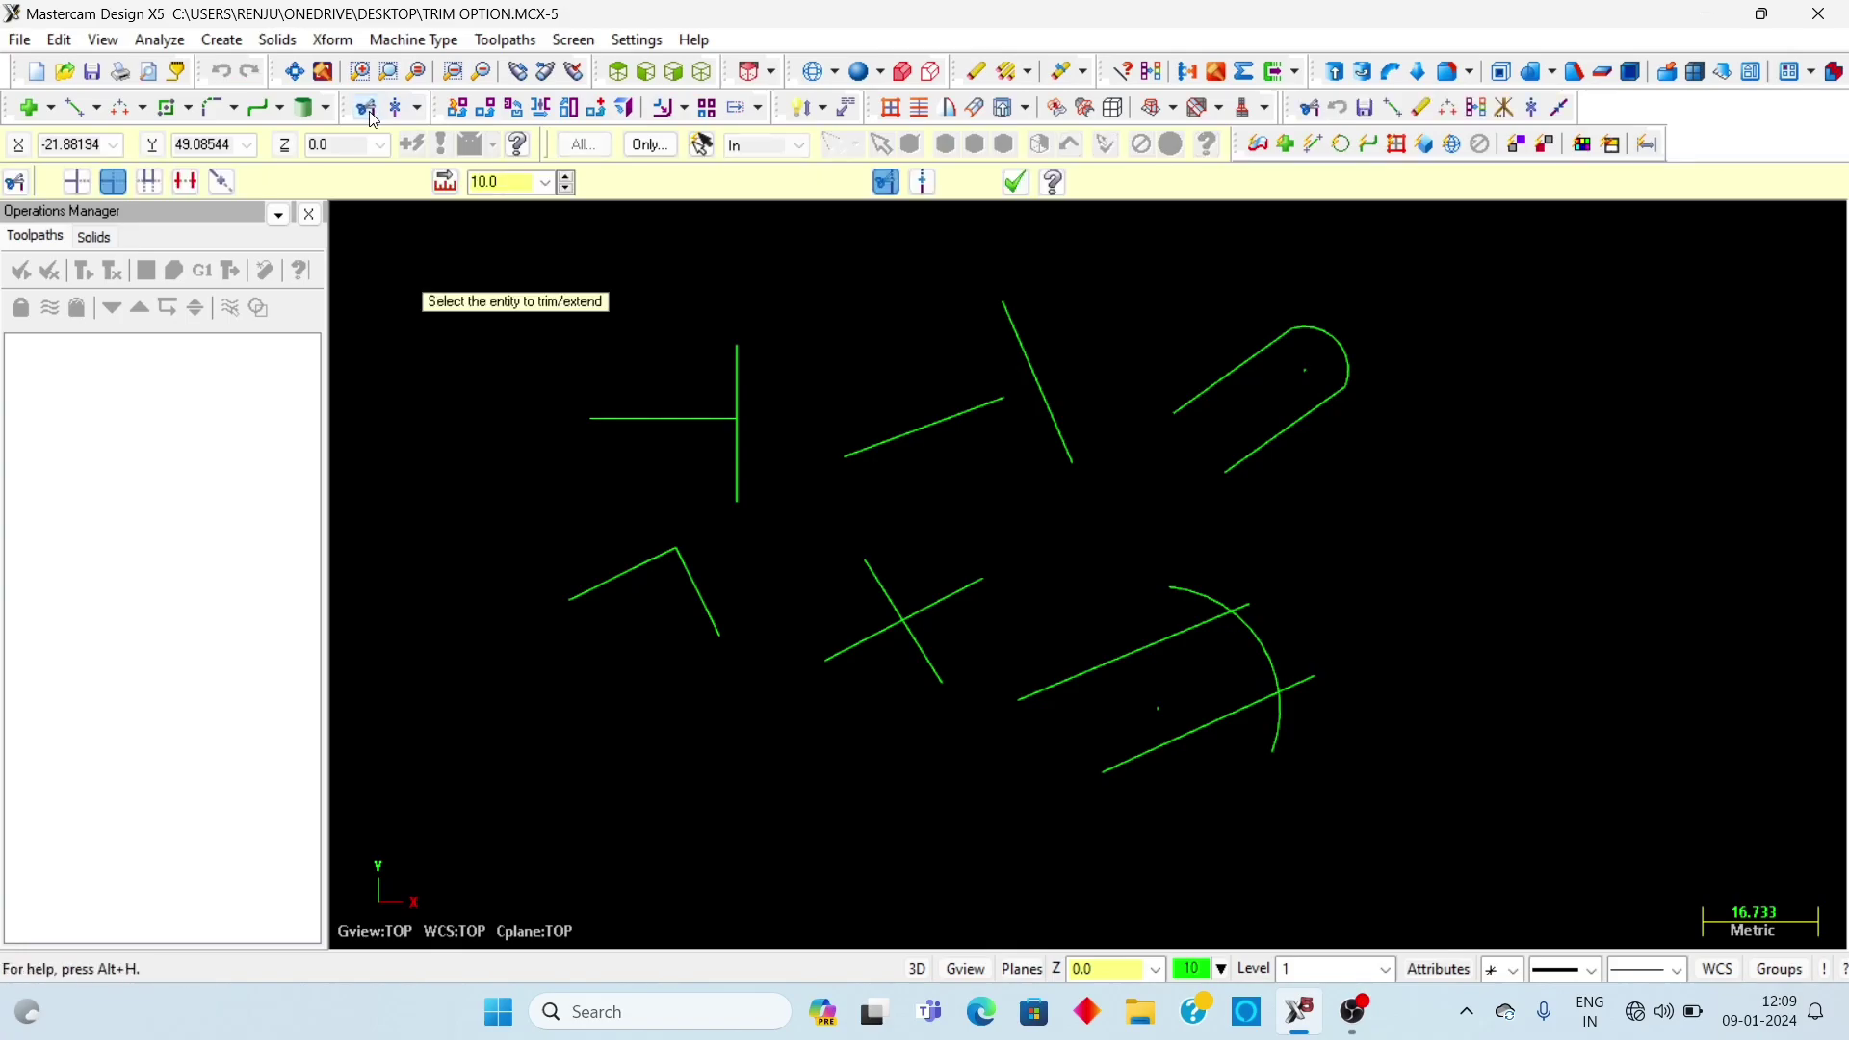
left_click(152, 181)
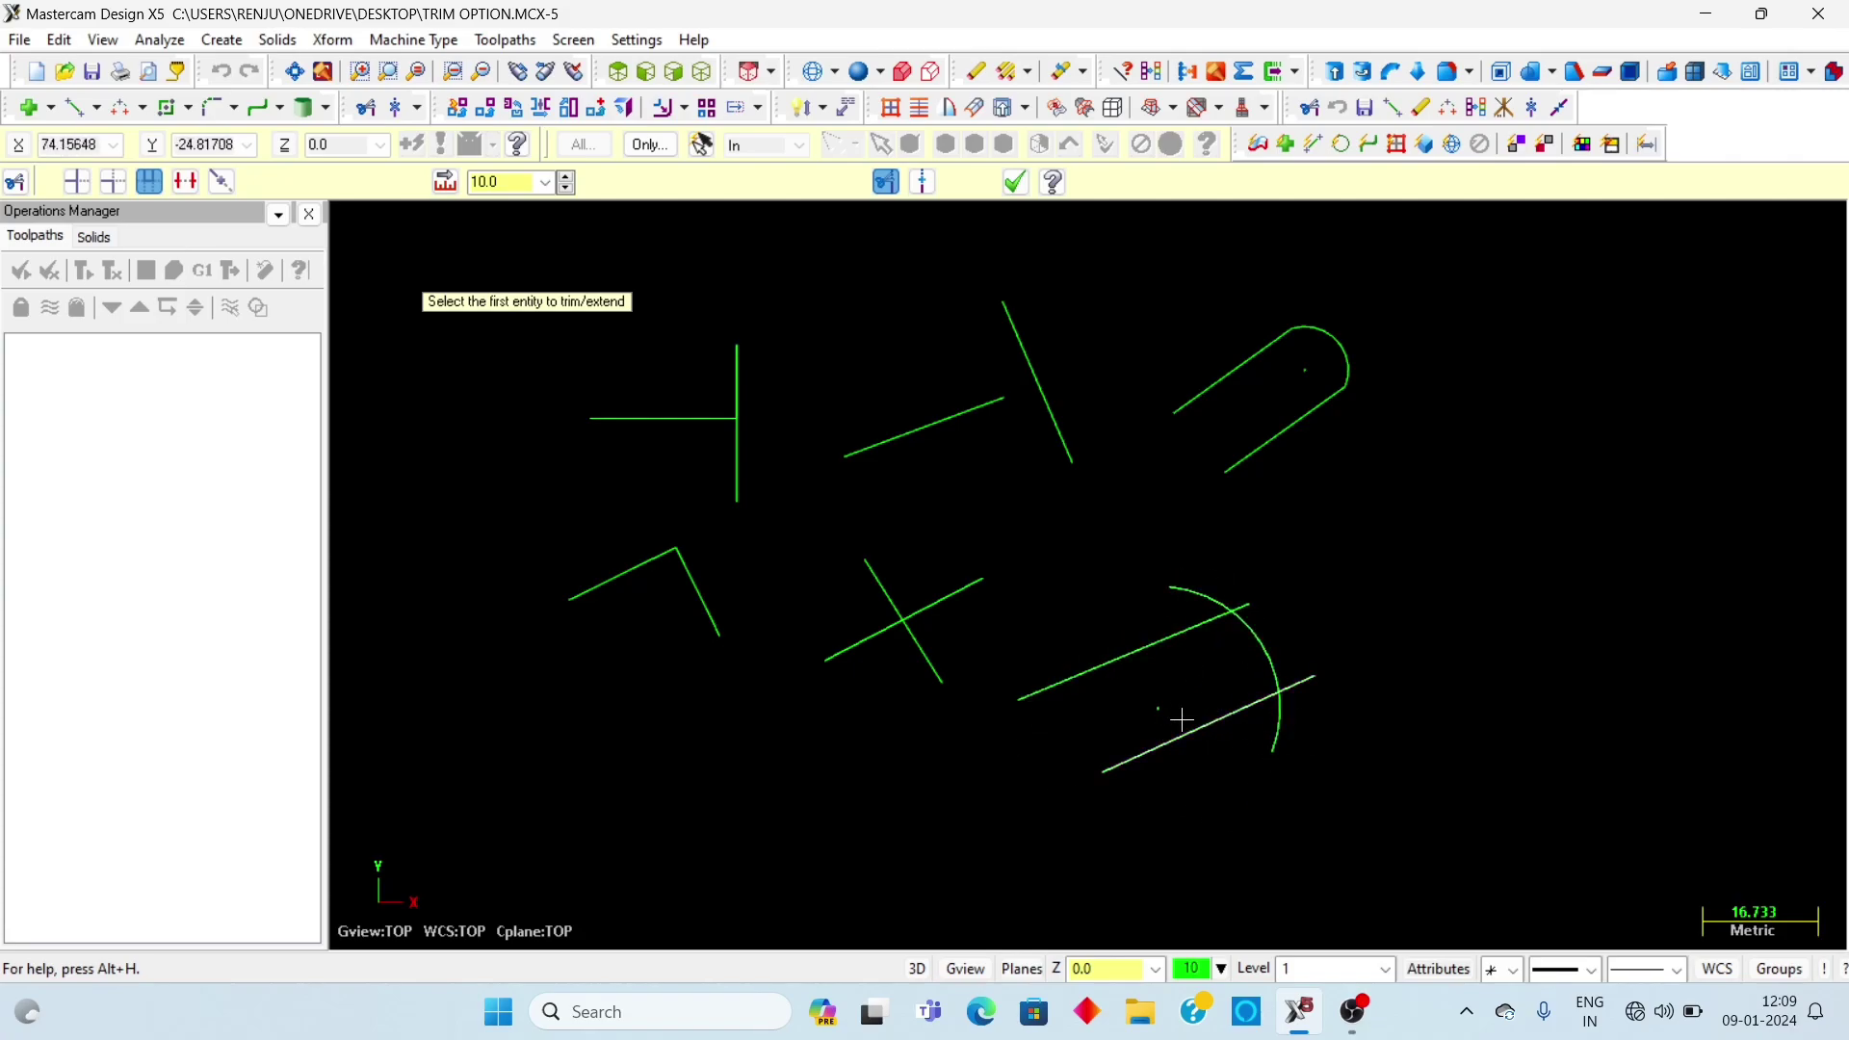
left_click(1127, 655)
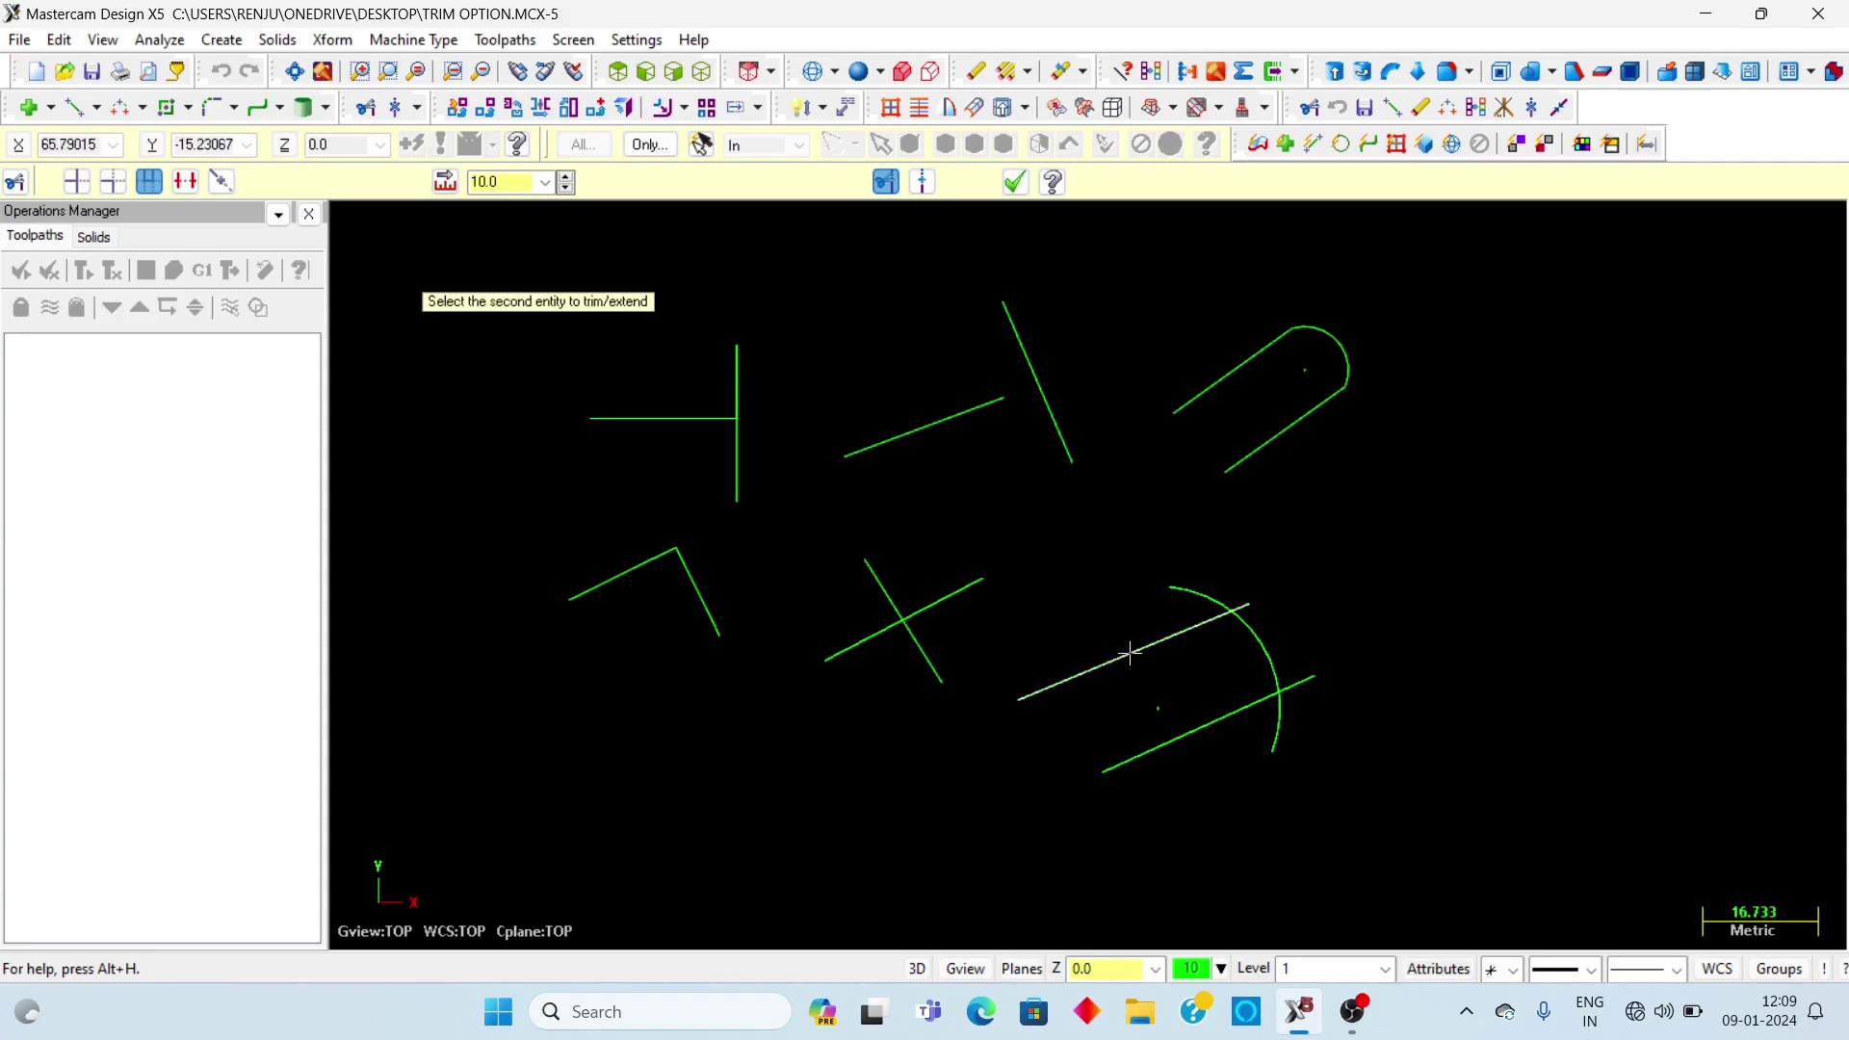
left_click(1169, 729)
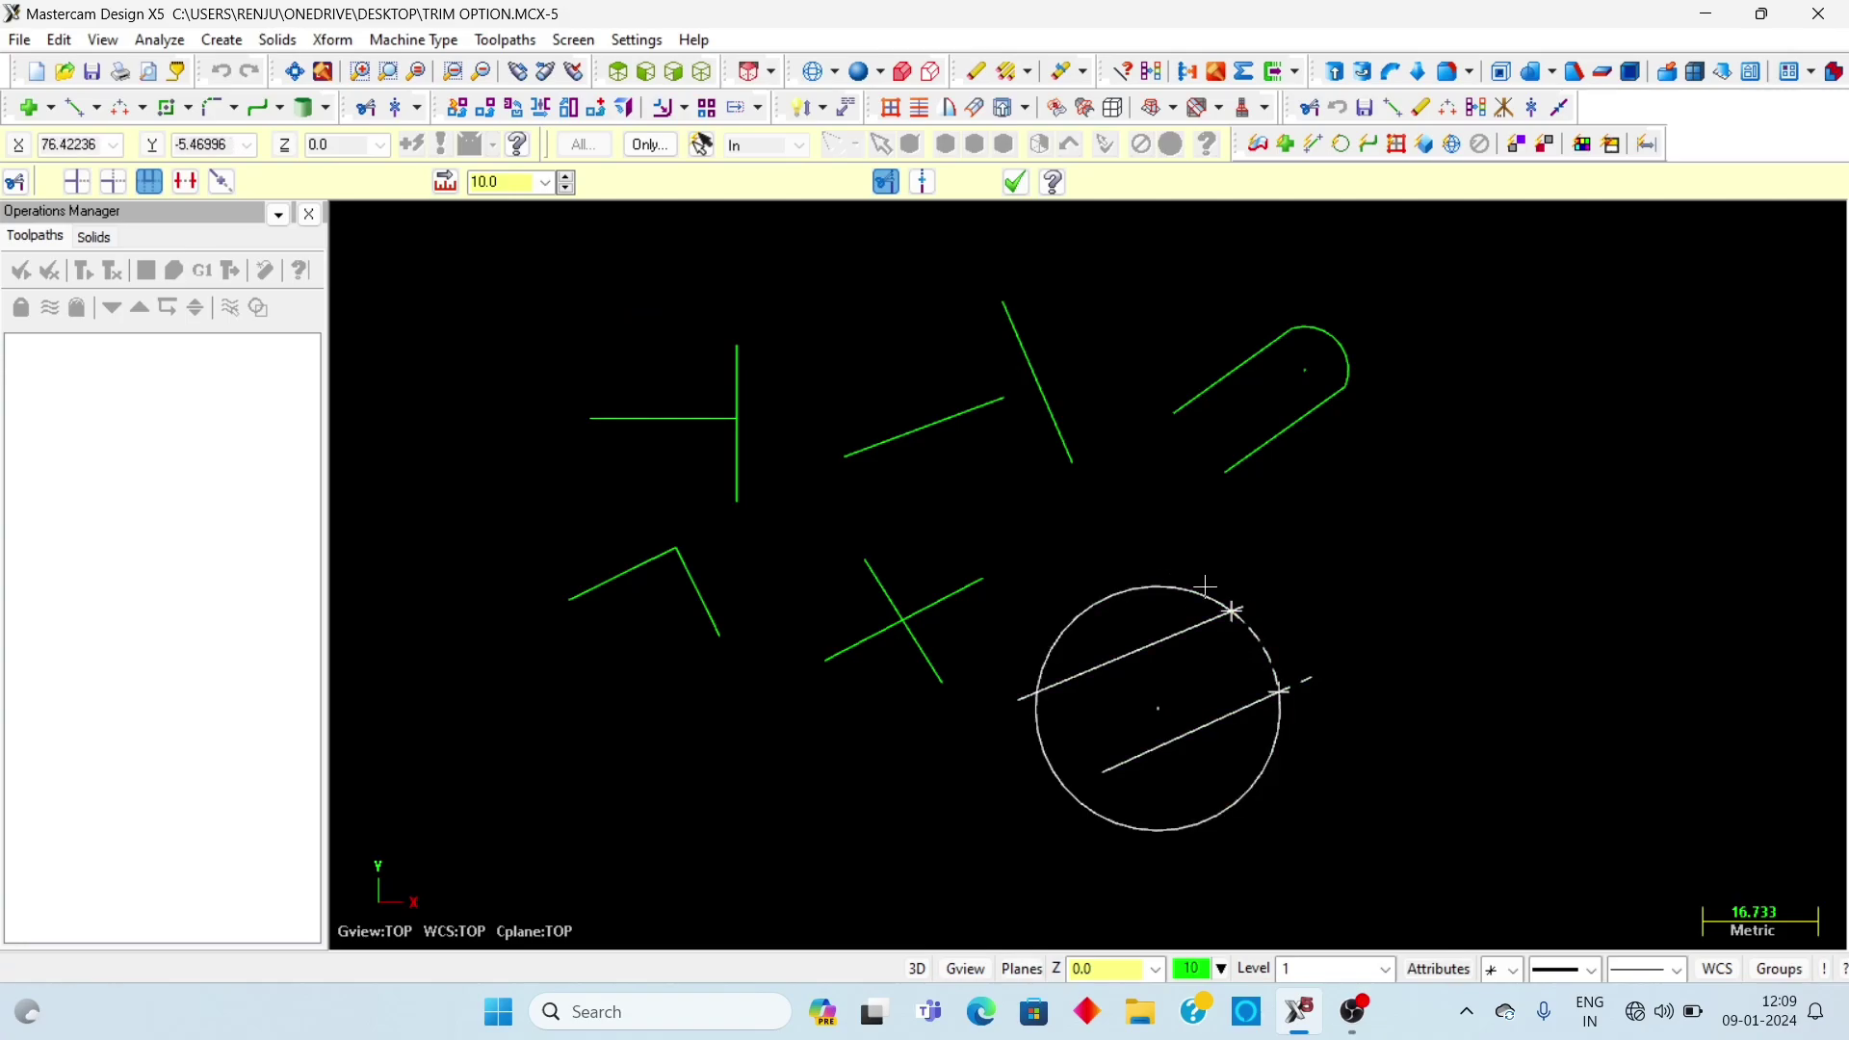
left_click(1261, 653)
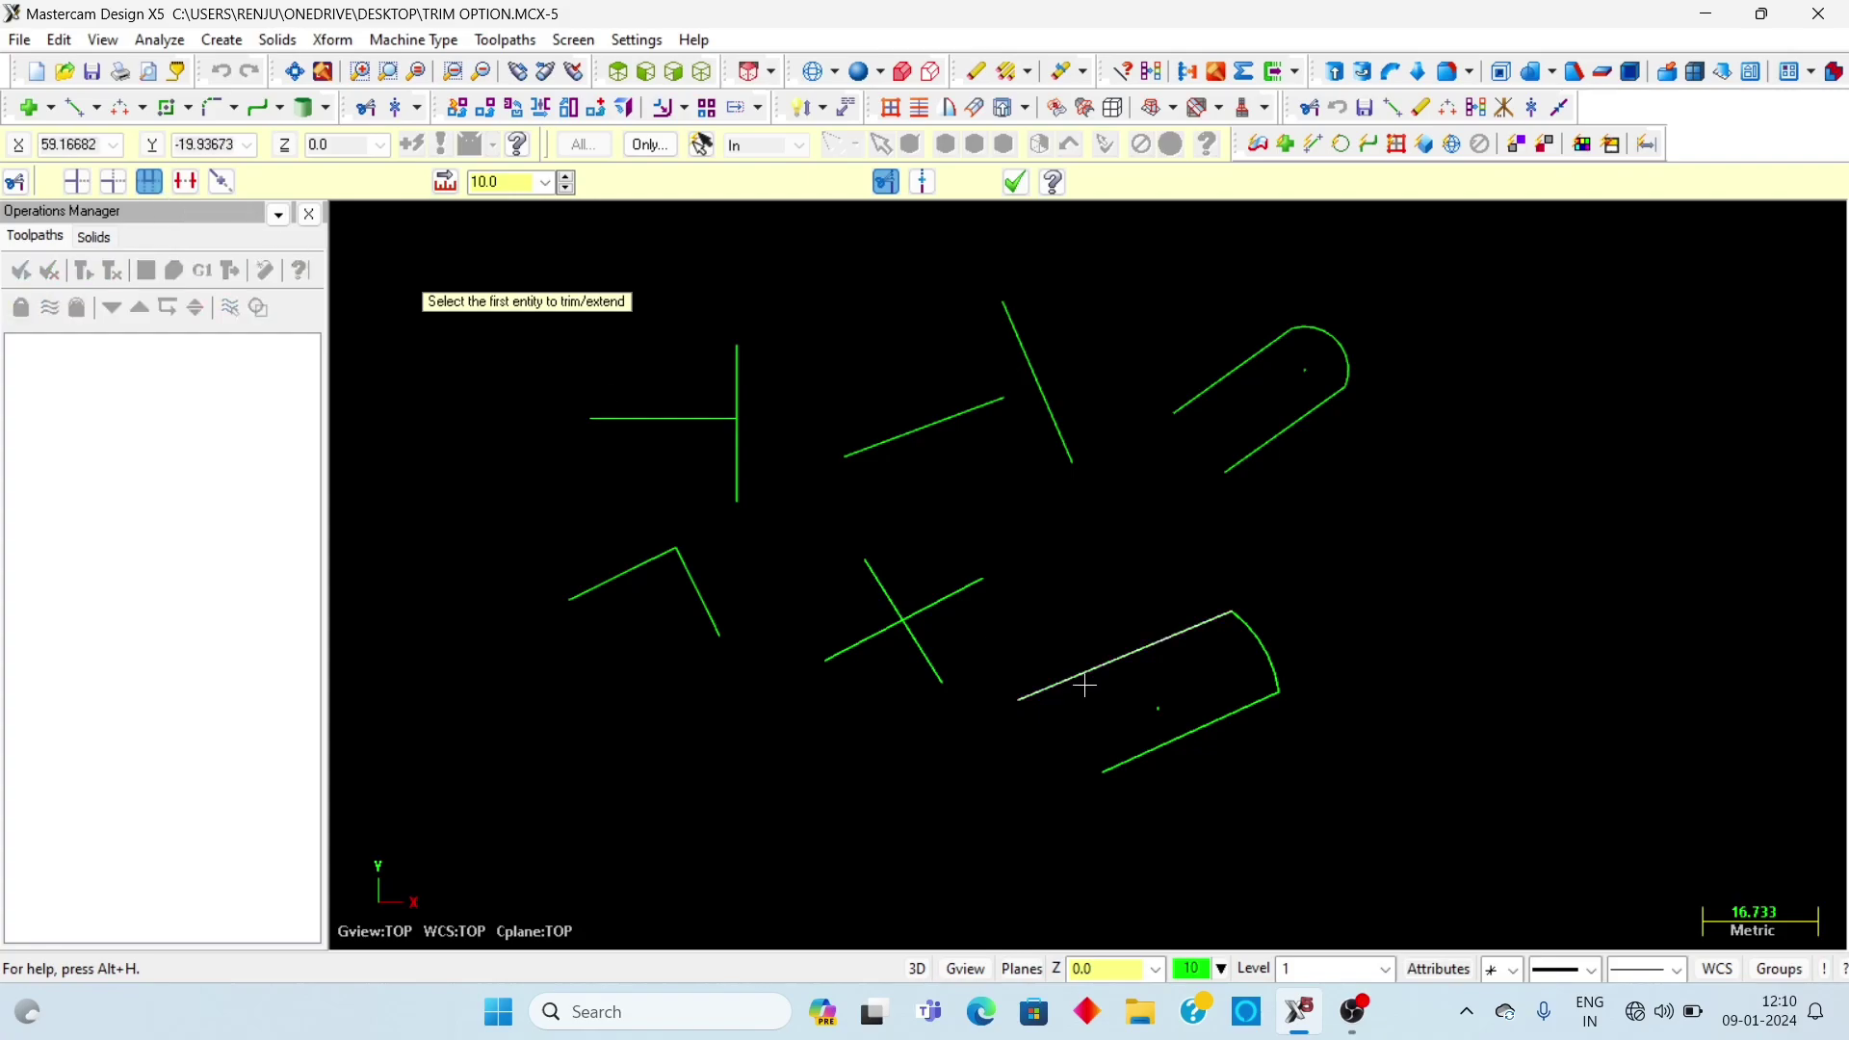
key("Escape")
key("ctrl+z")
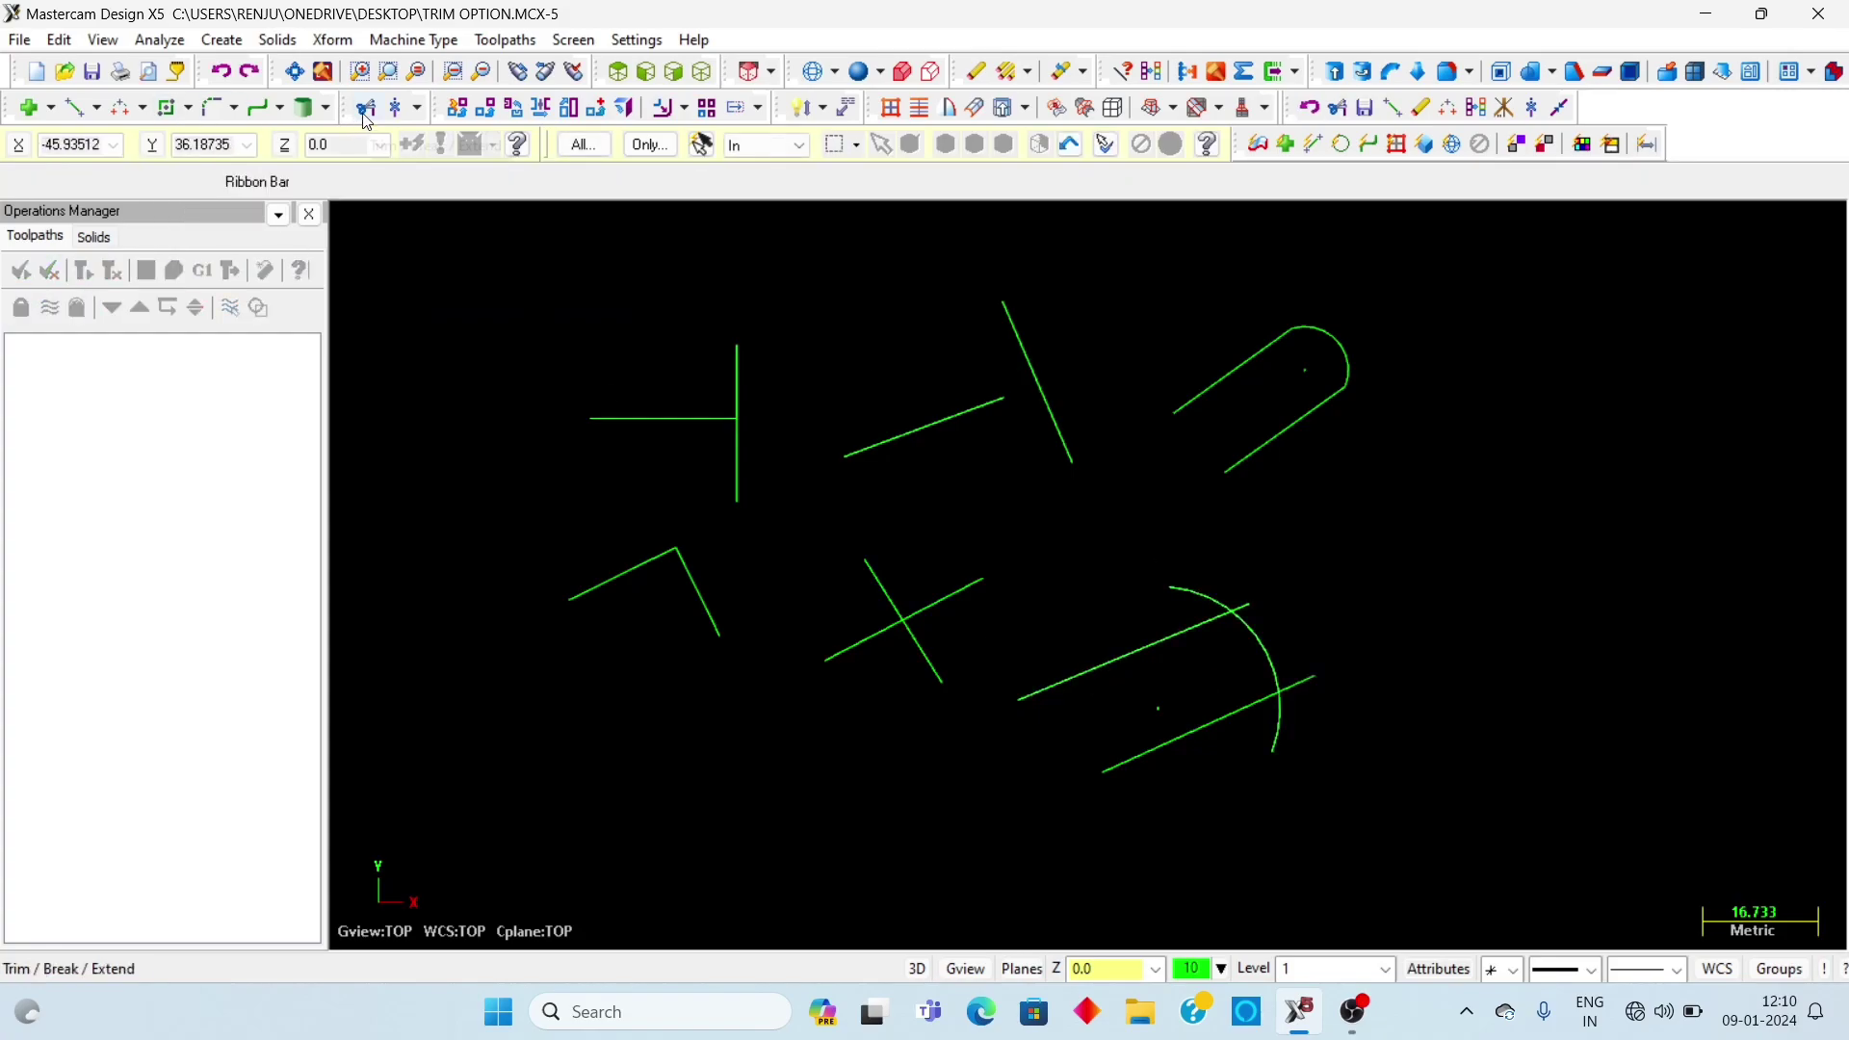
Delete the lower and upper parts of the T shape's vertical line and its horizontal line using Divide / delete
left_click(366, 114)
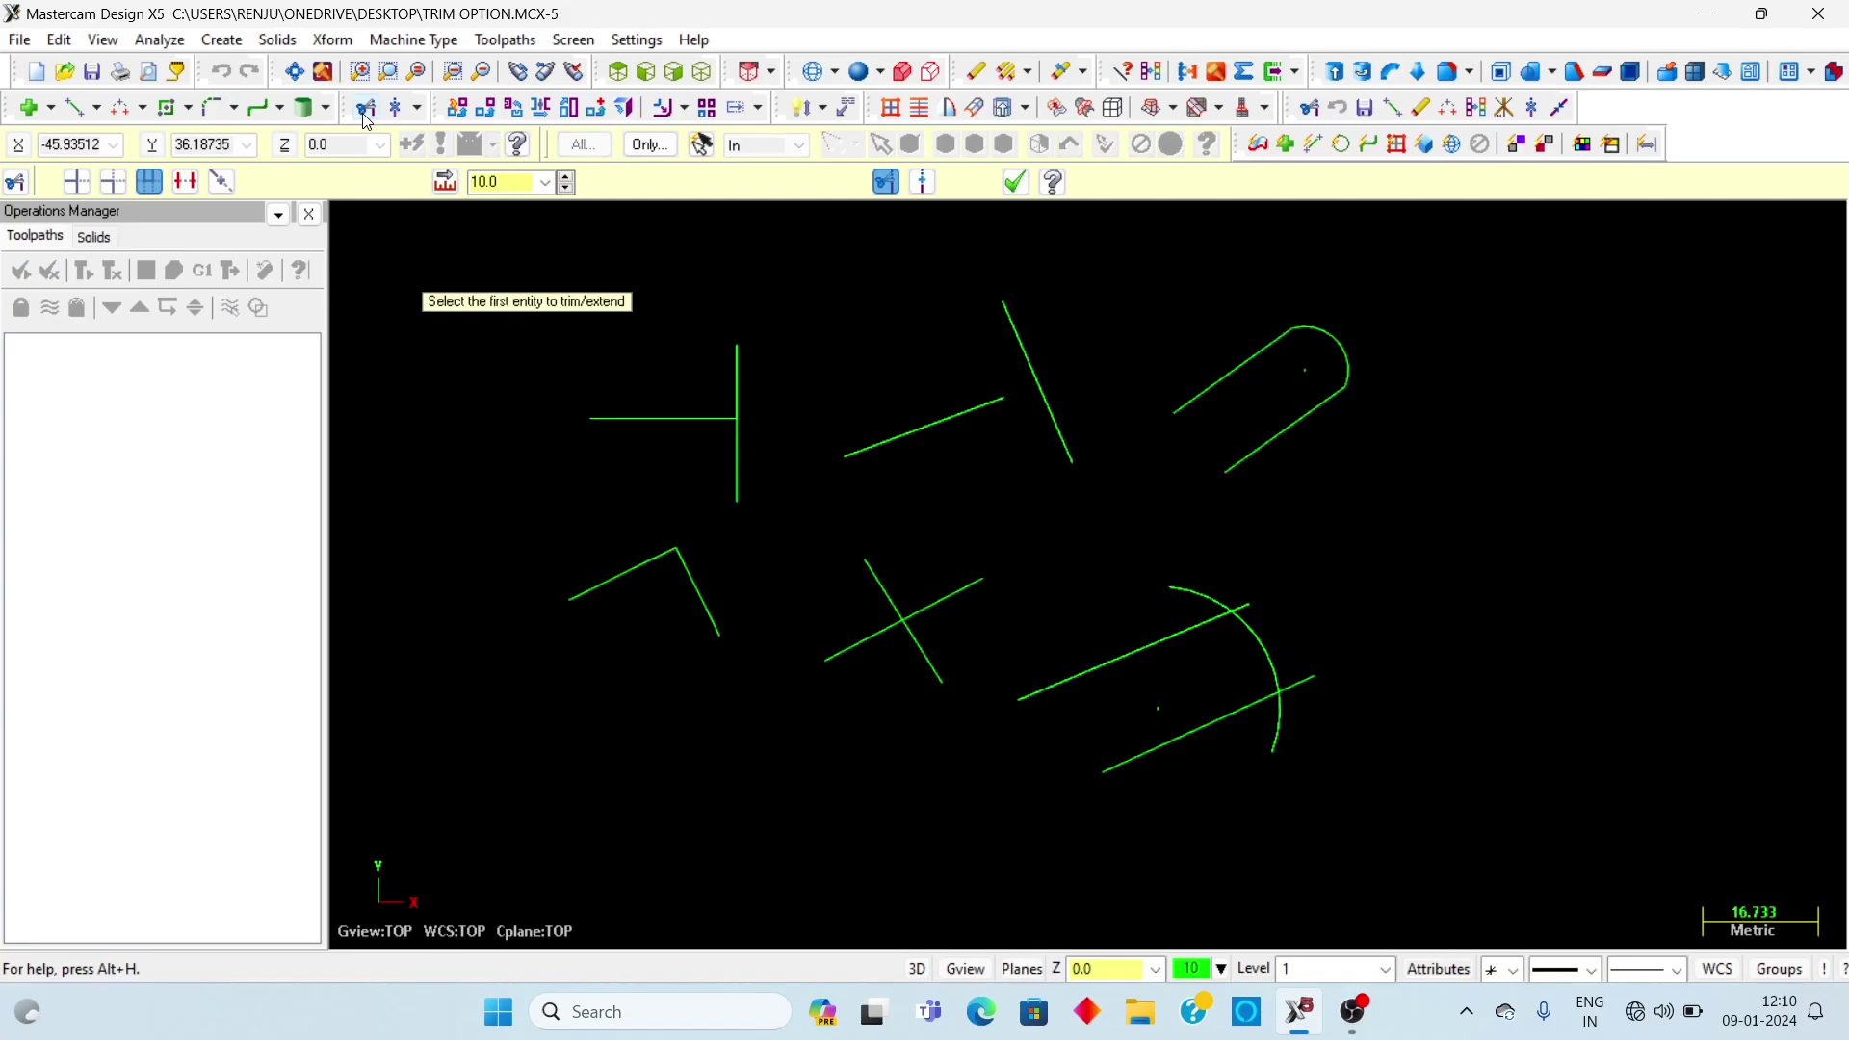
left_click(187, 182)
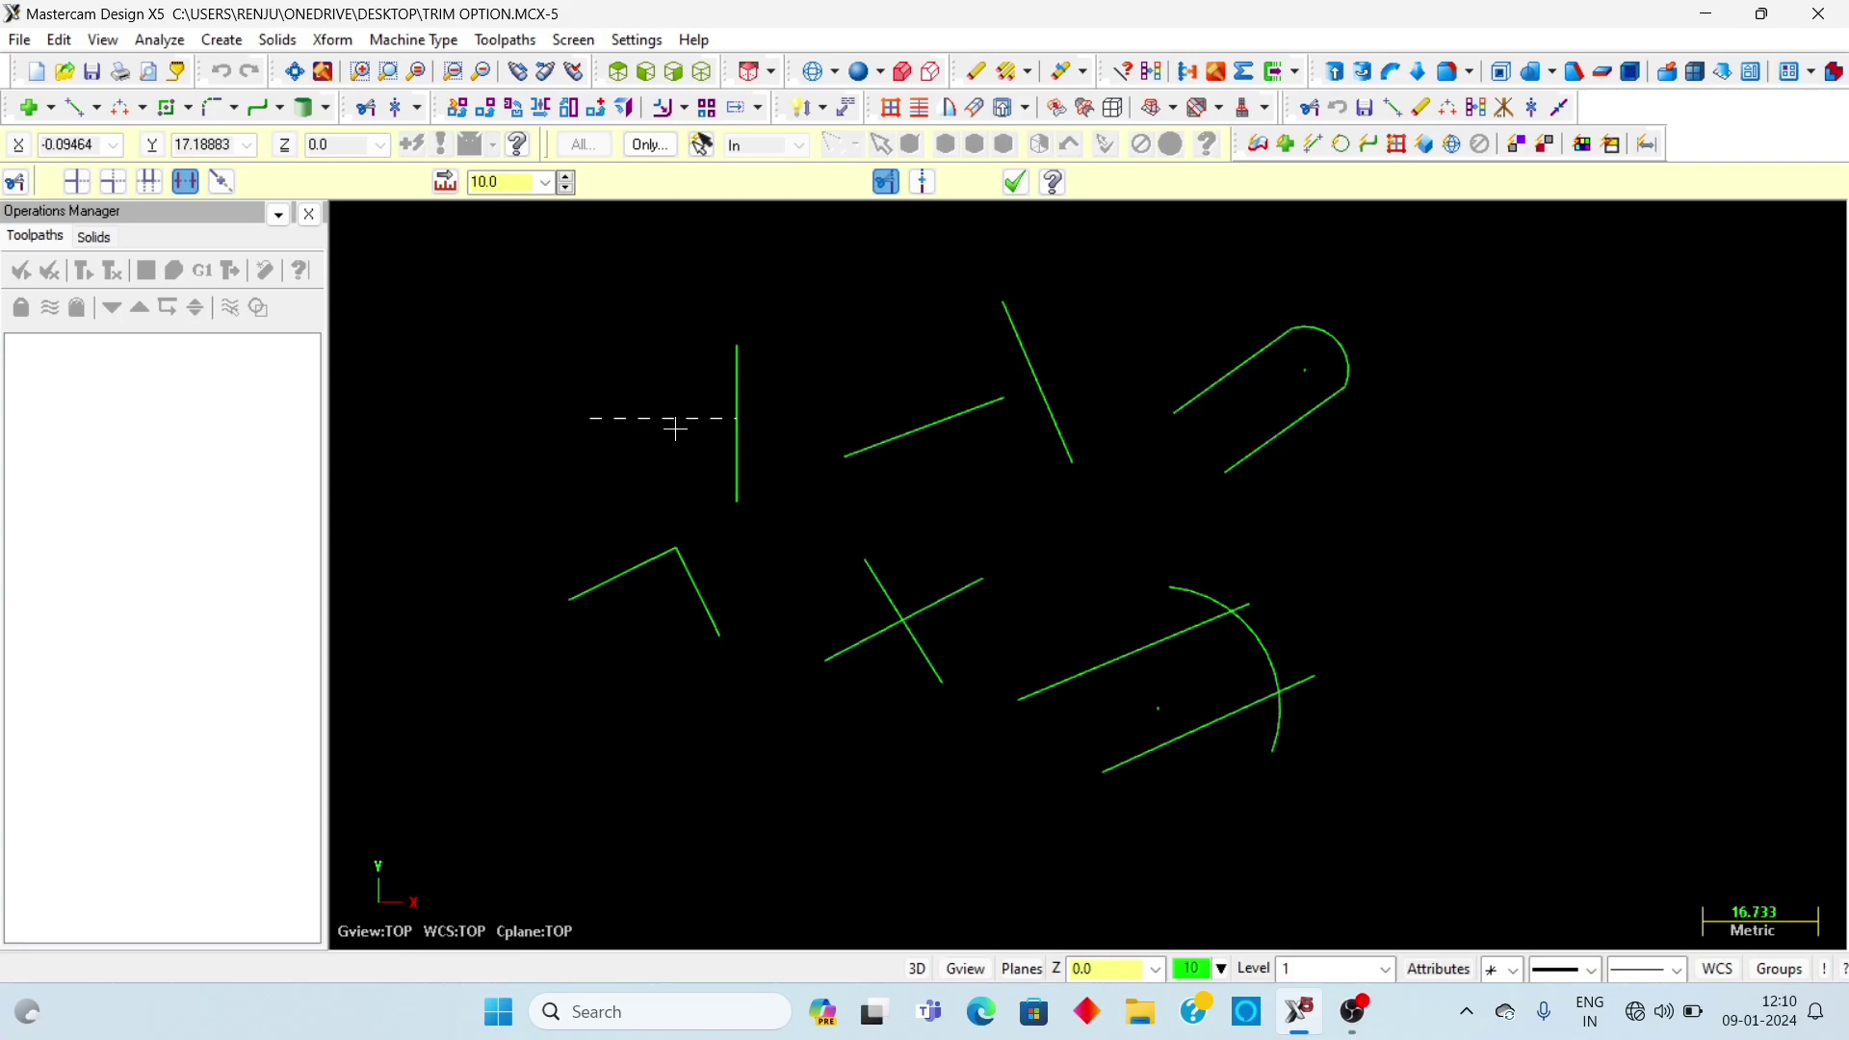
left_click(754, 420)
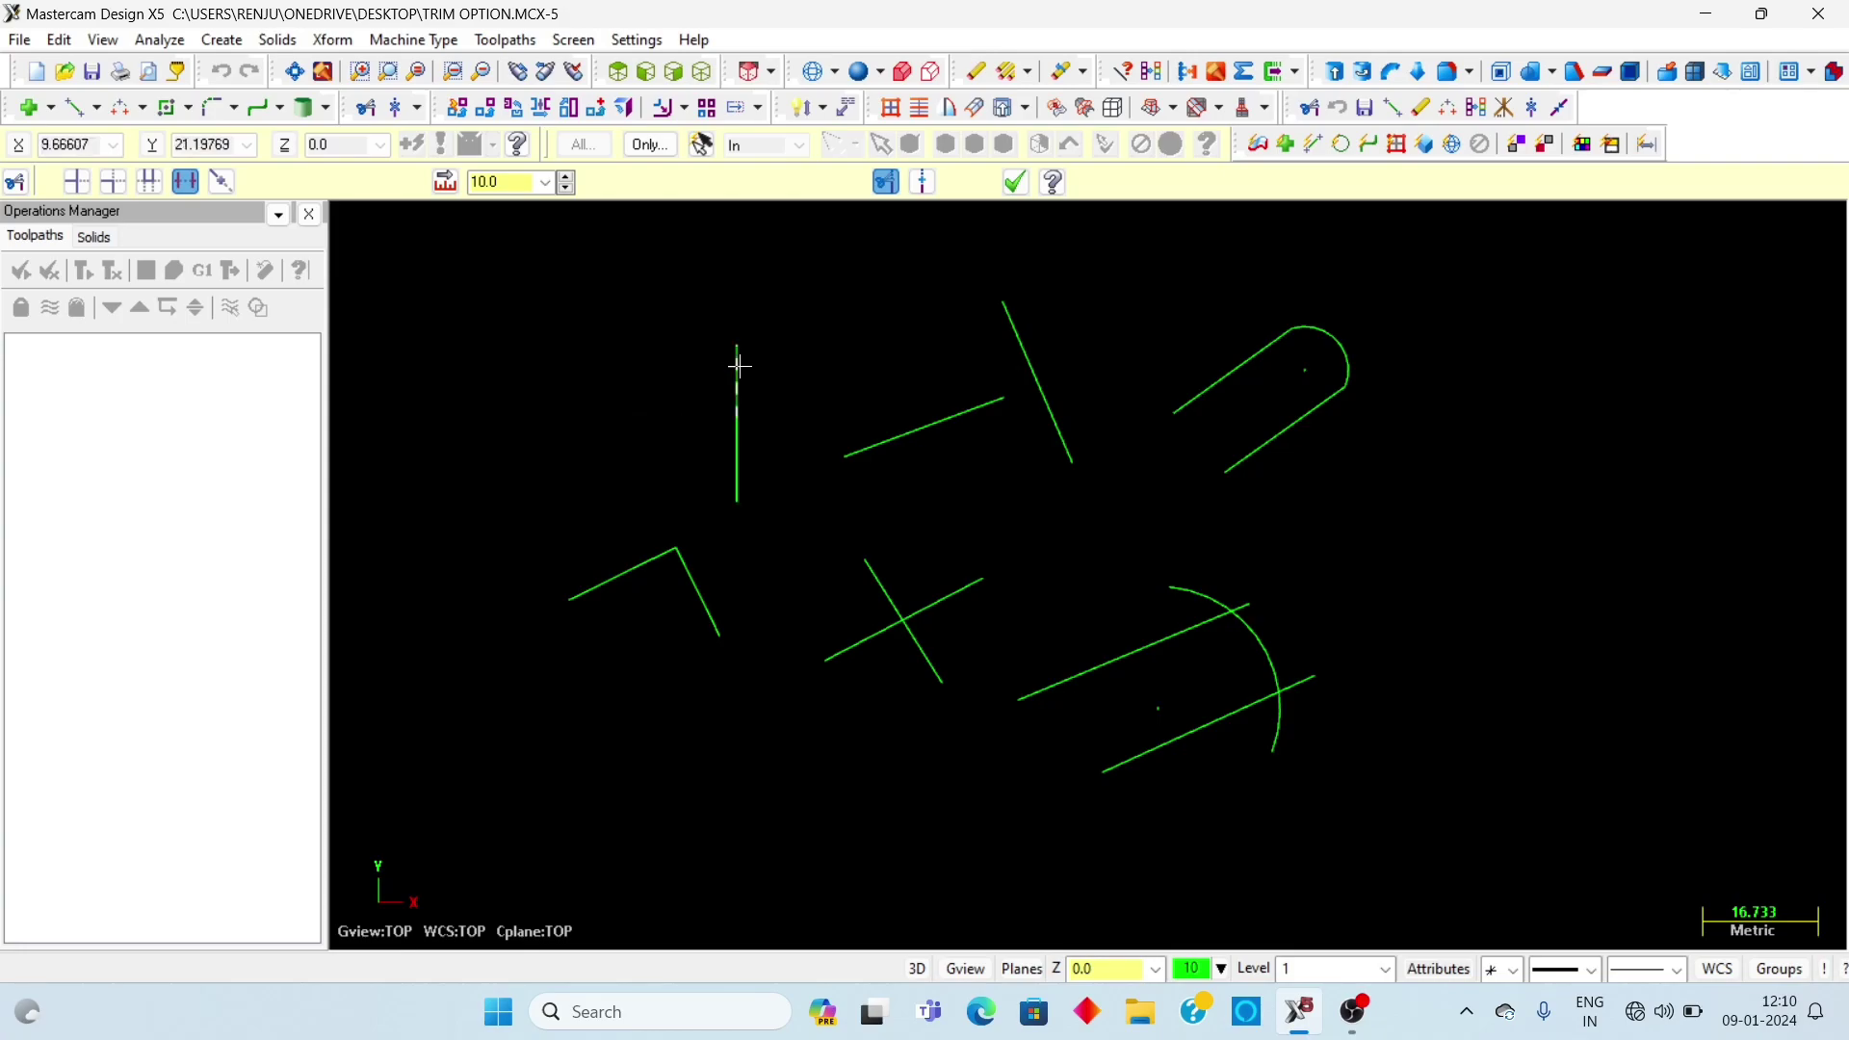
left_click(736, 486)
scroll(788, 518, "up", 1)
scroll(789, 518, "up", 1)
left_click(729, 337)
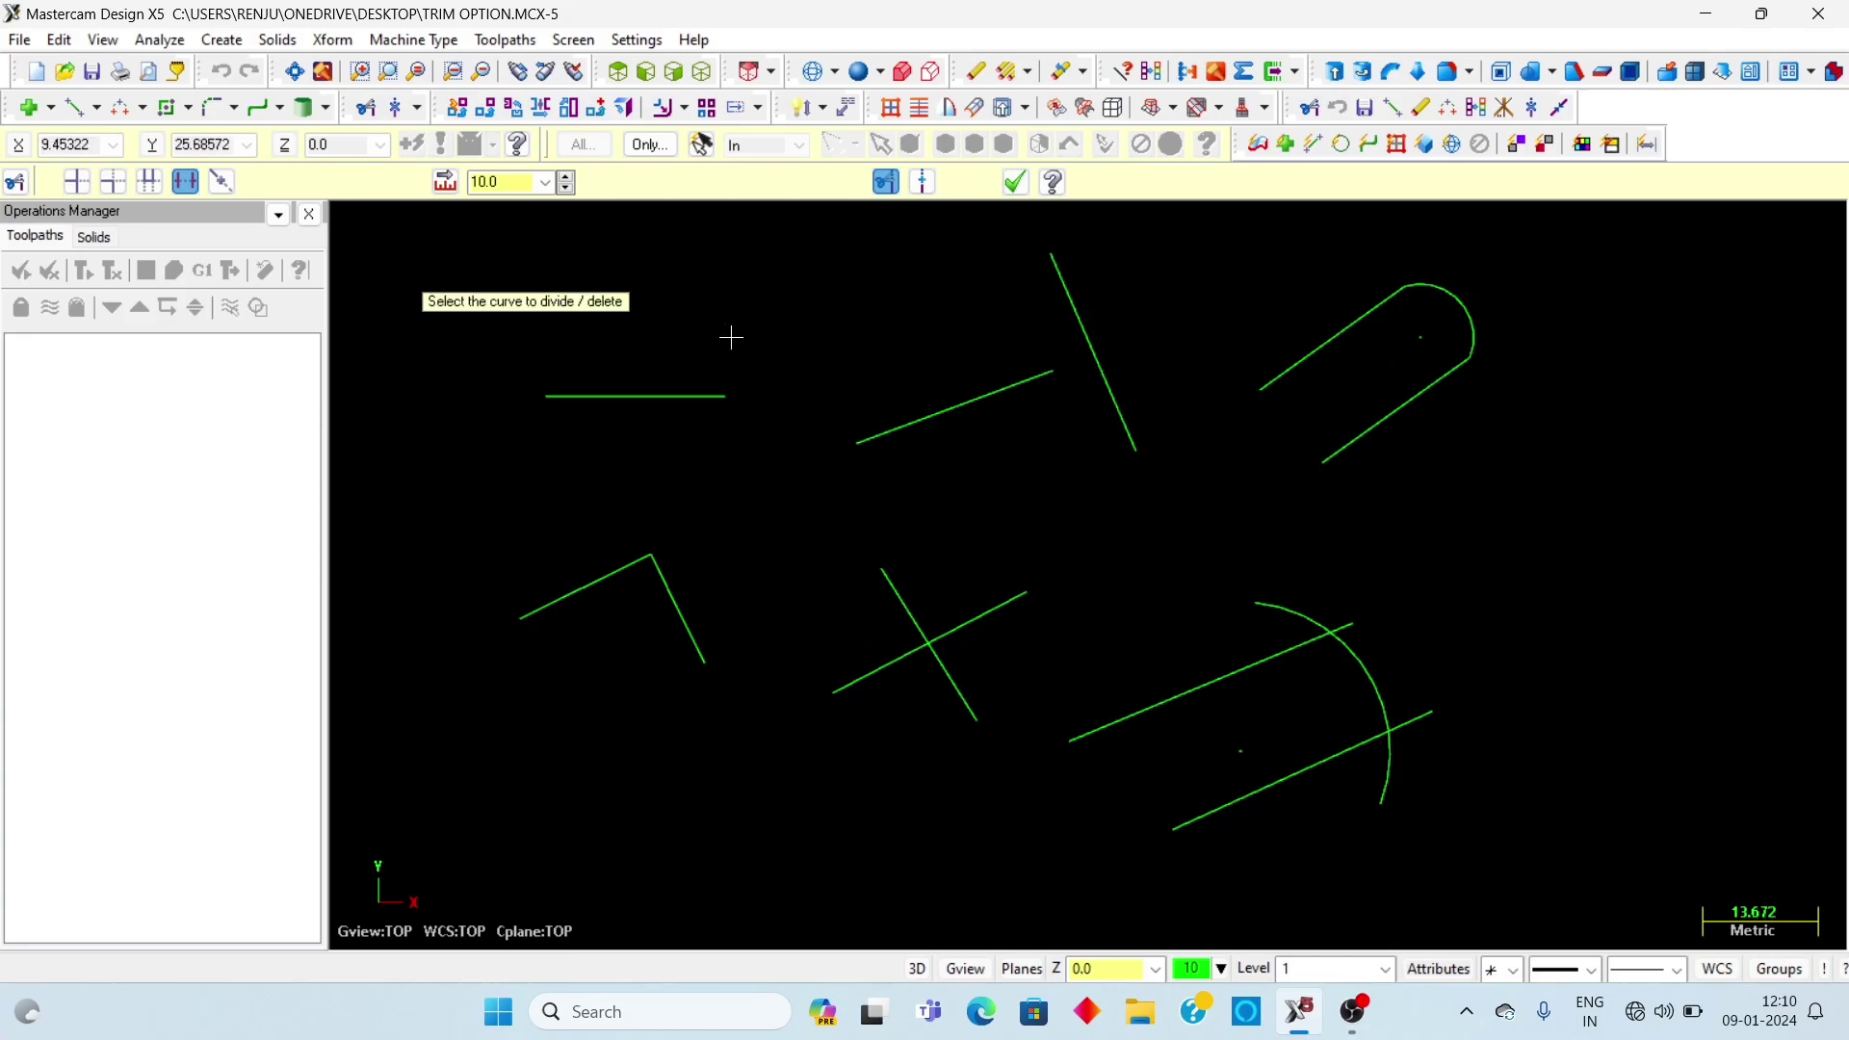
left_click(663, 398)
Exit trimming and undo the three deletions to restore the T shape
key("Escape")
key("ctrl+z")
key("ctrl+z")
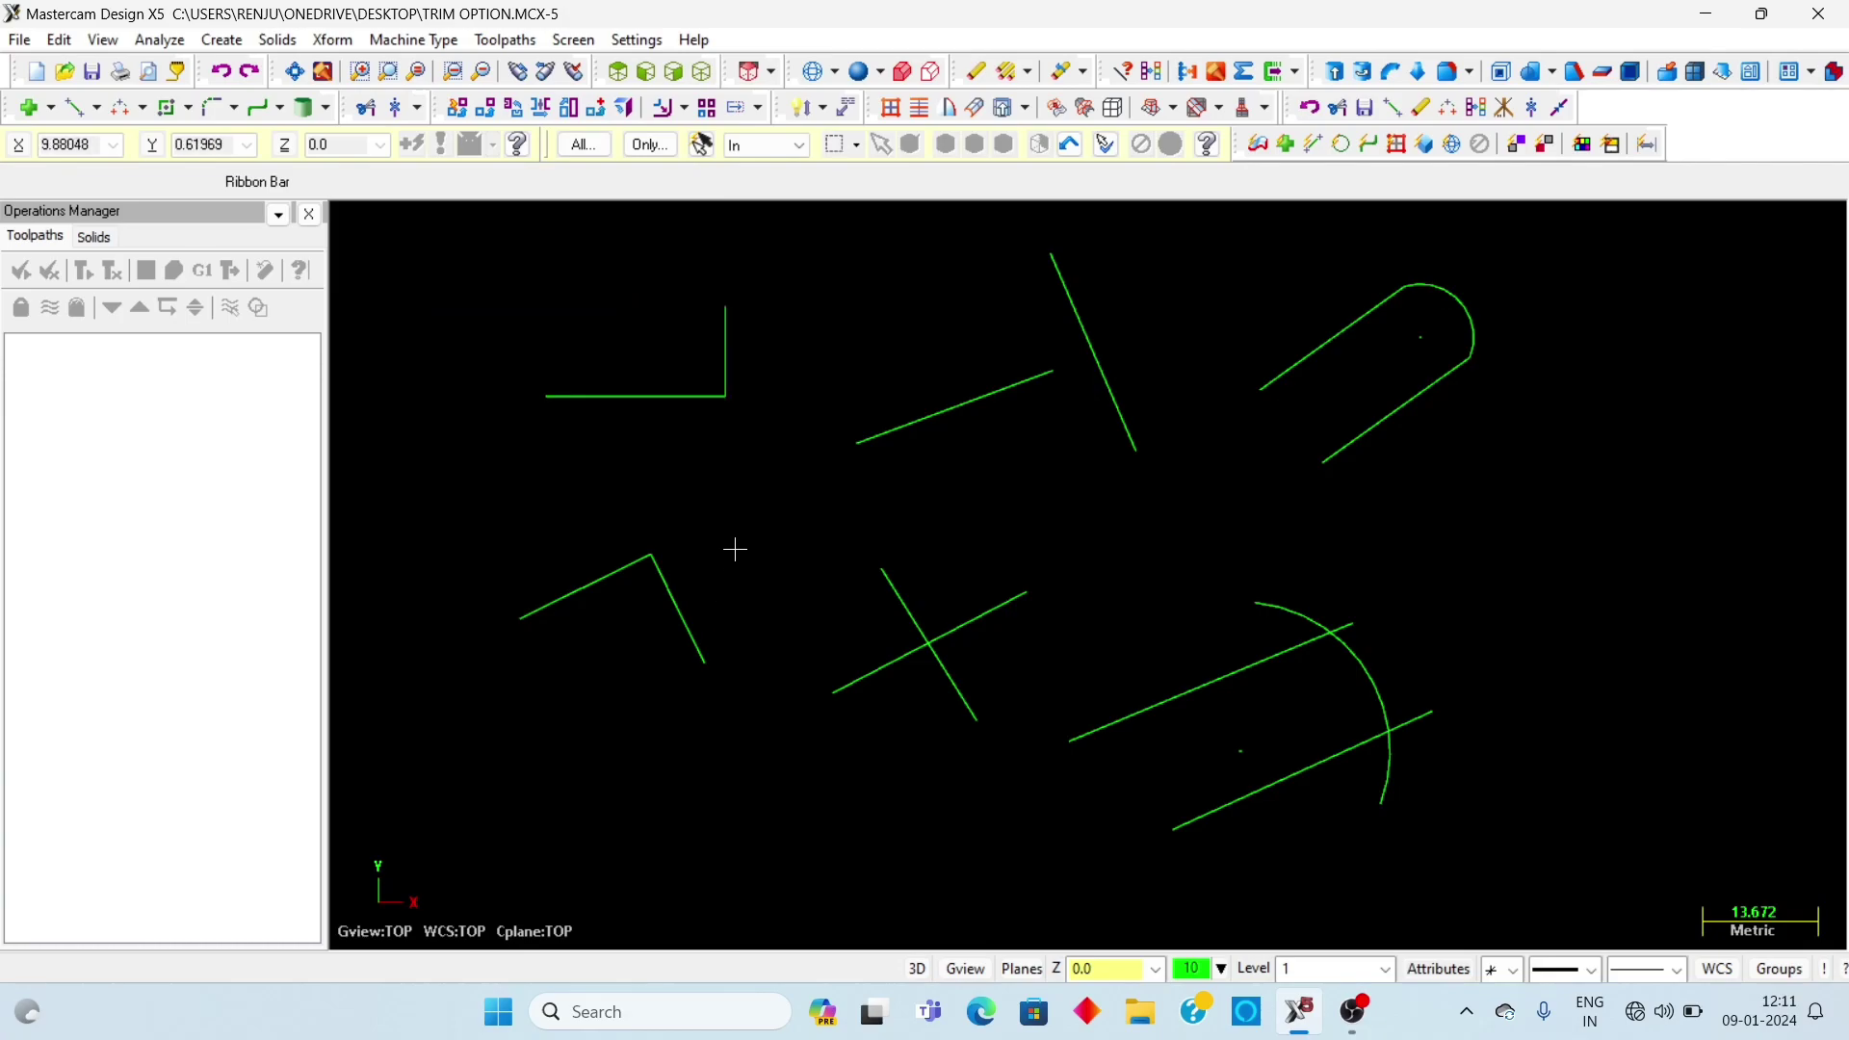
key("ctrl+z")
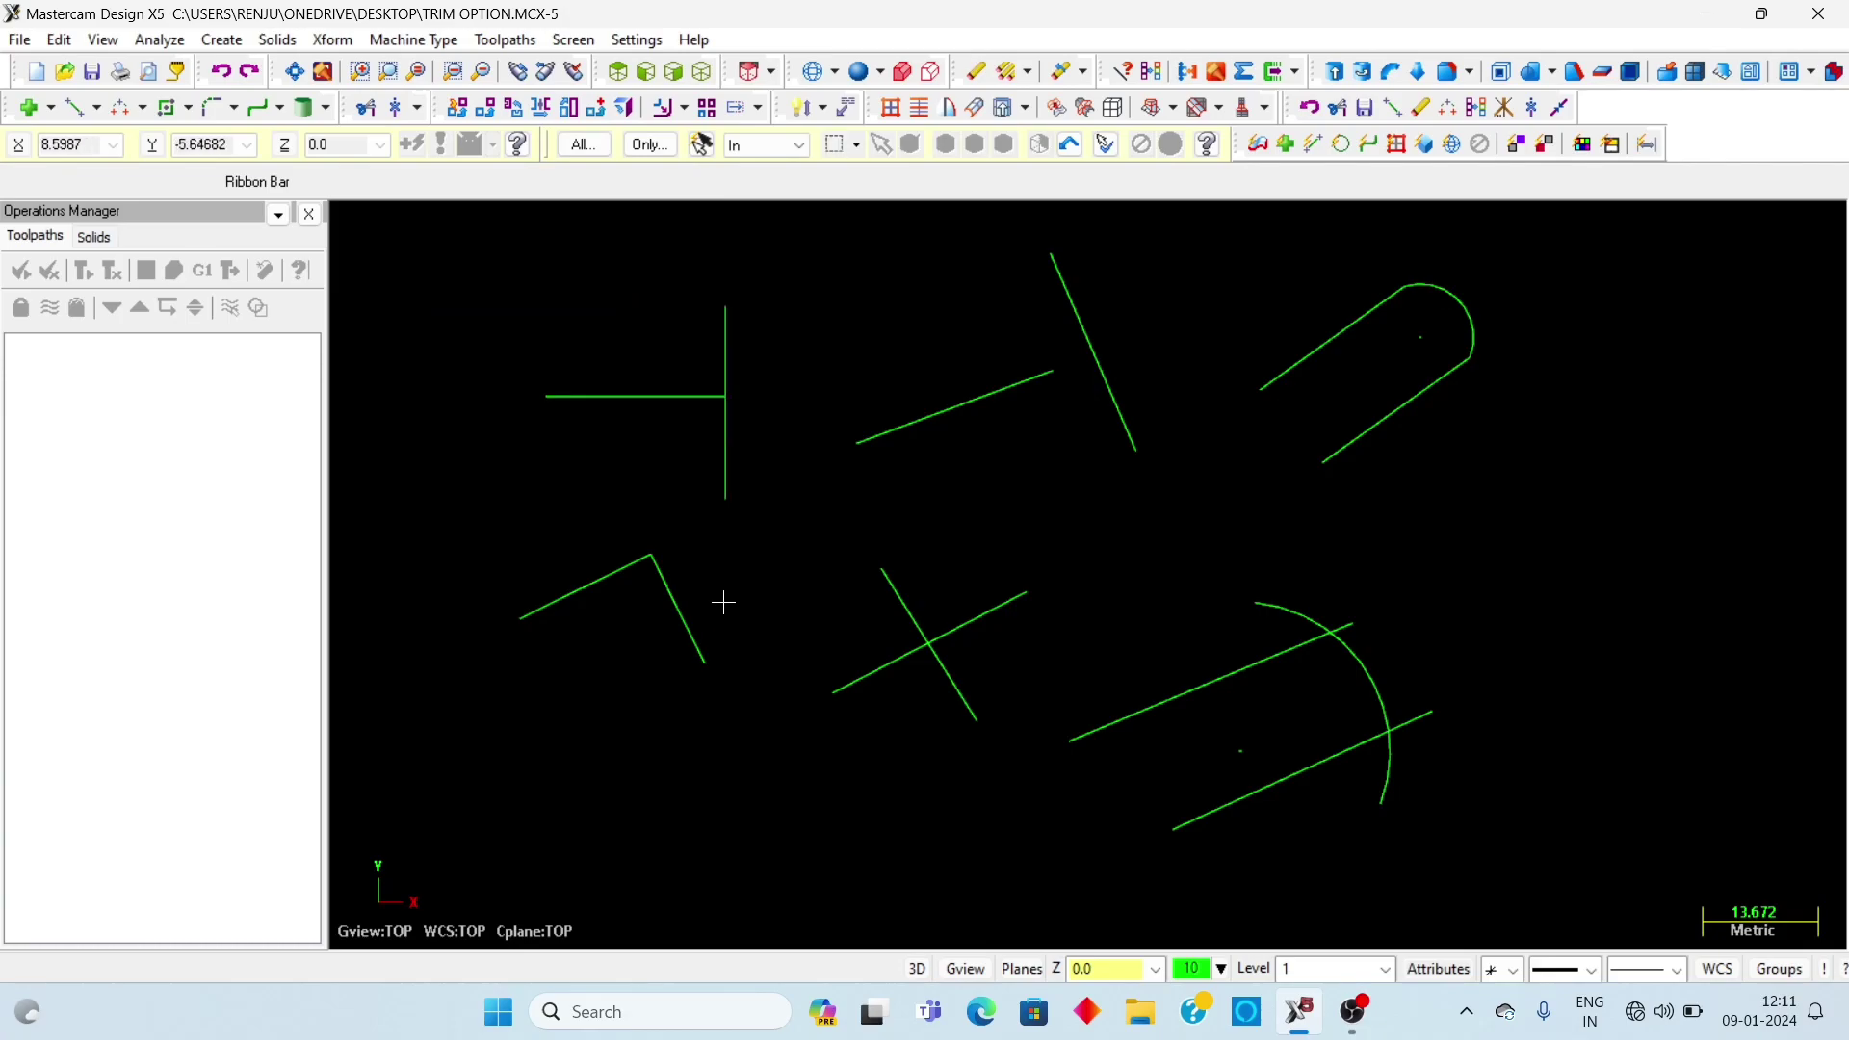
With the Divide / delete mode switched off in Trim / Break / Extend, extend the short slanted line to the neighbouring steep line
left_click(375, 113)
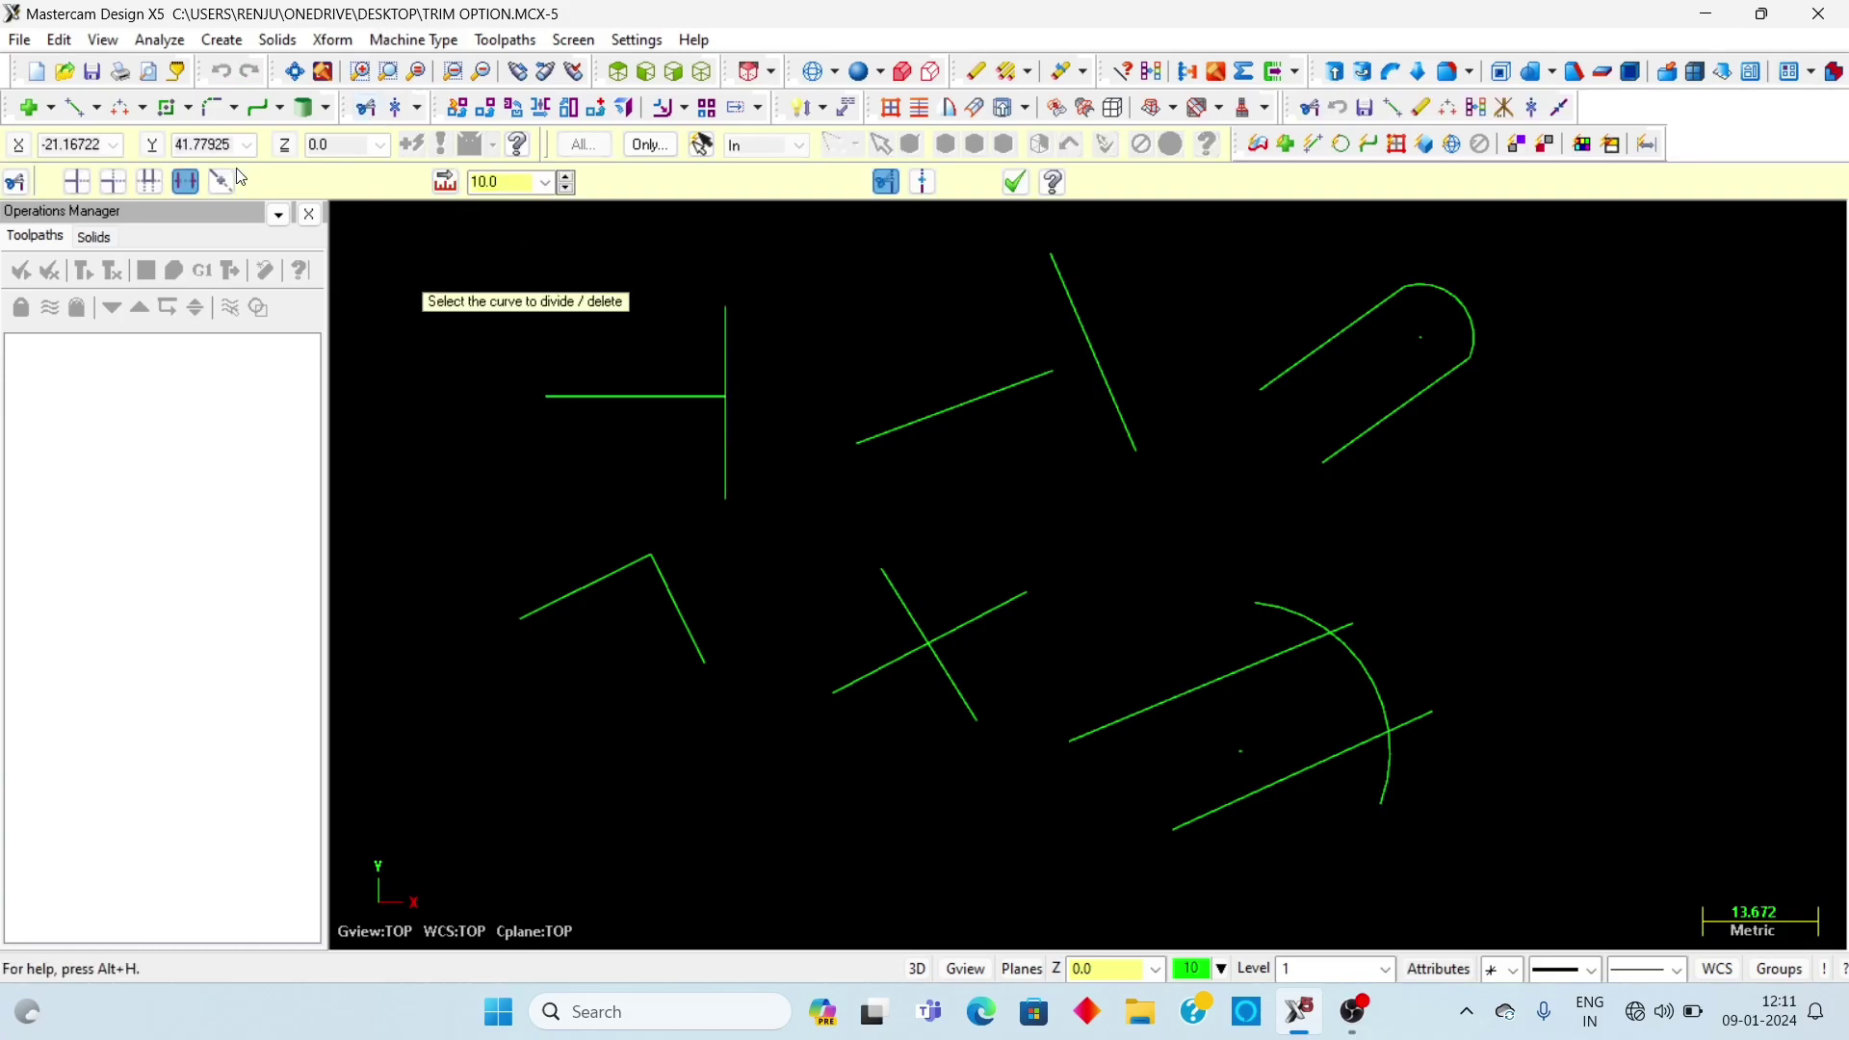
left_click(184, 182)
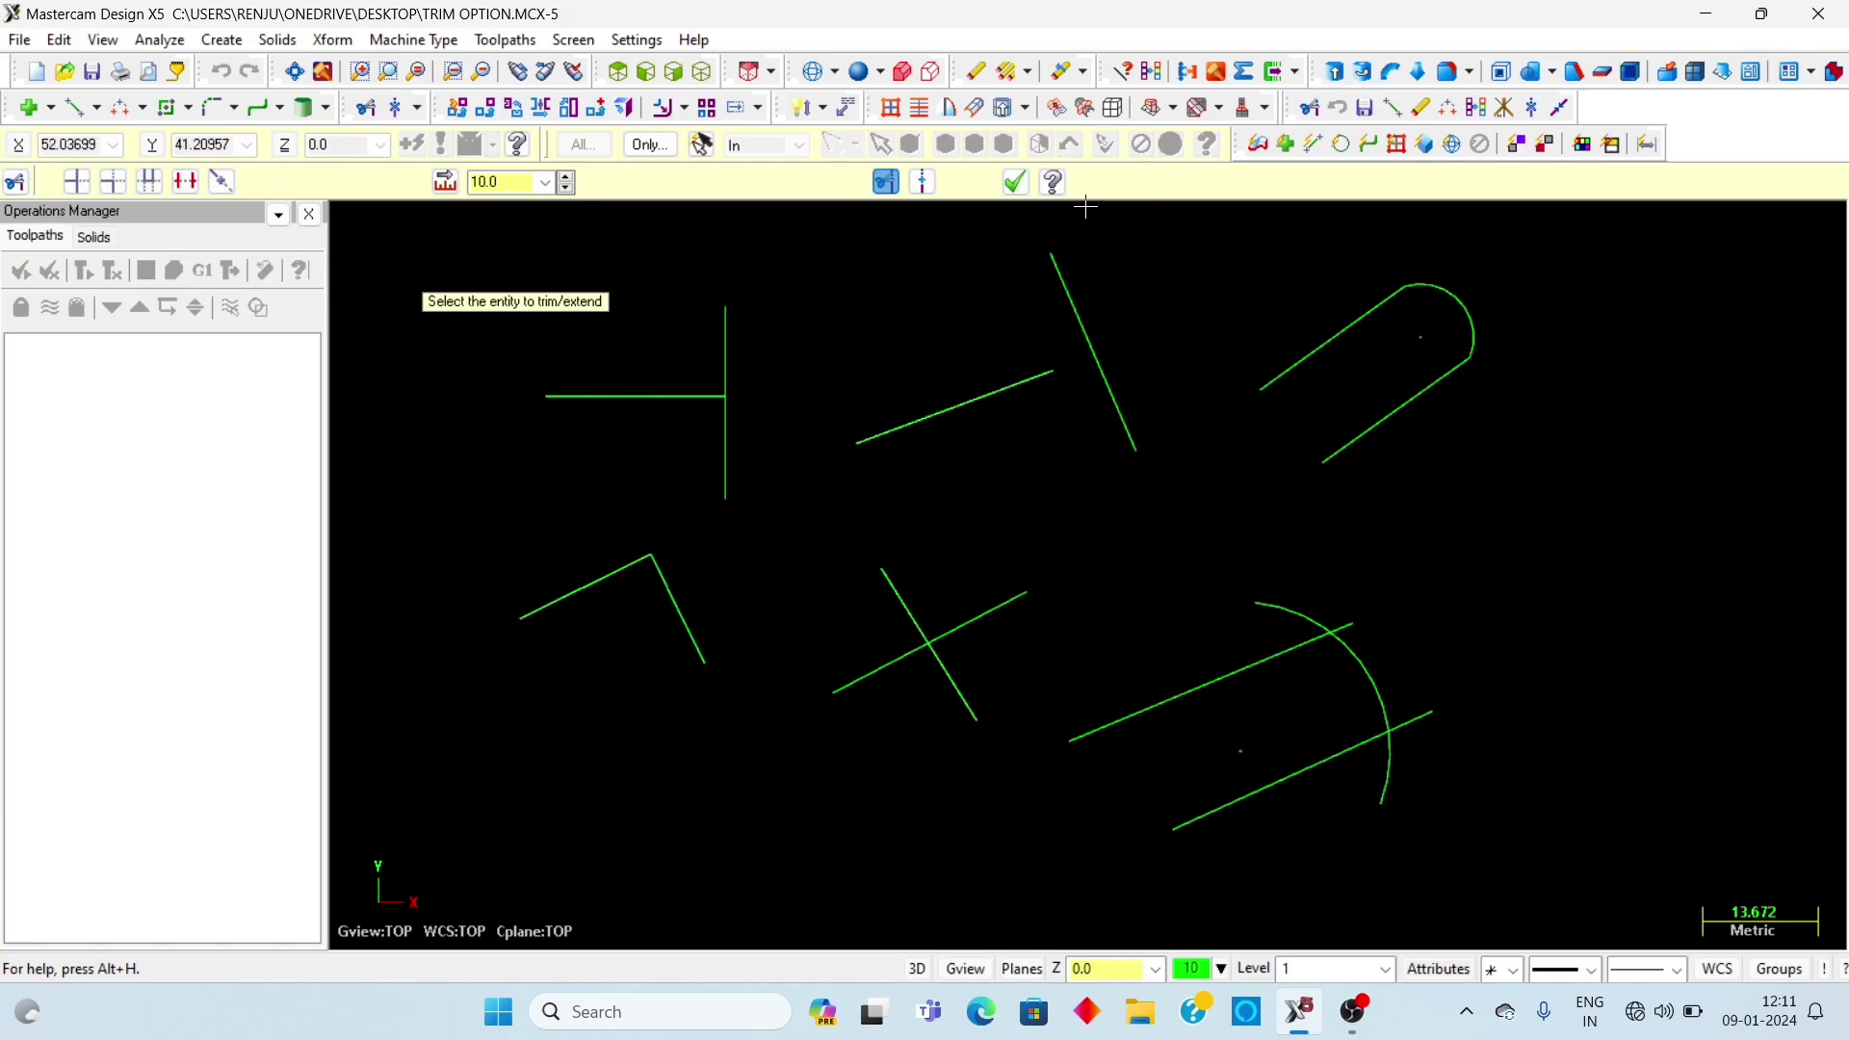
left_click(1011, 402)
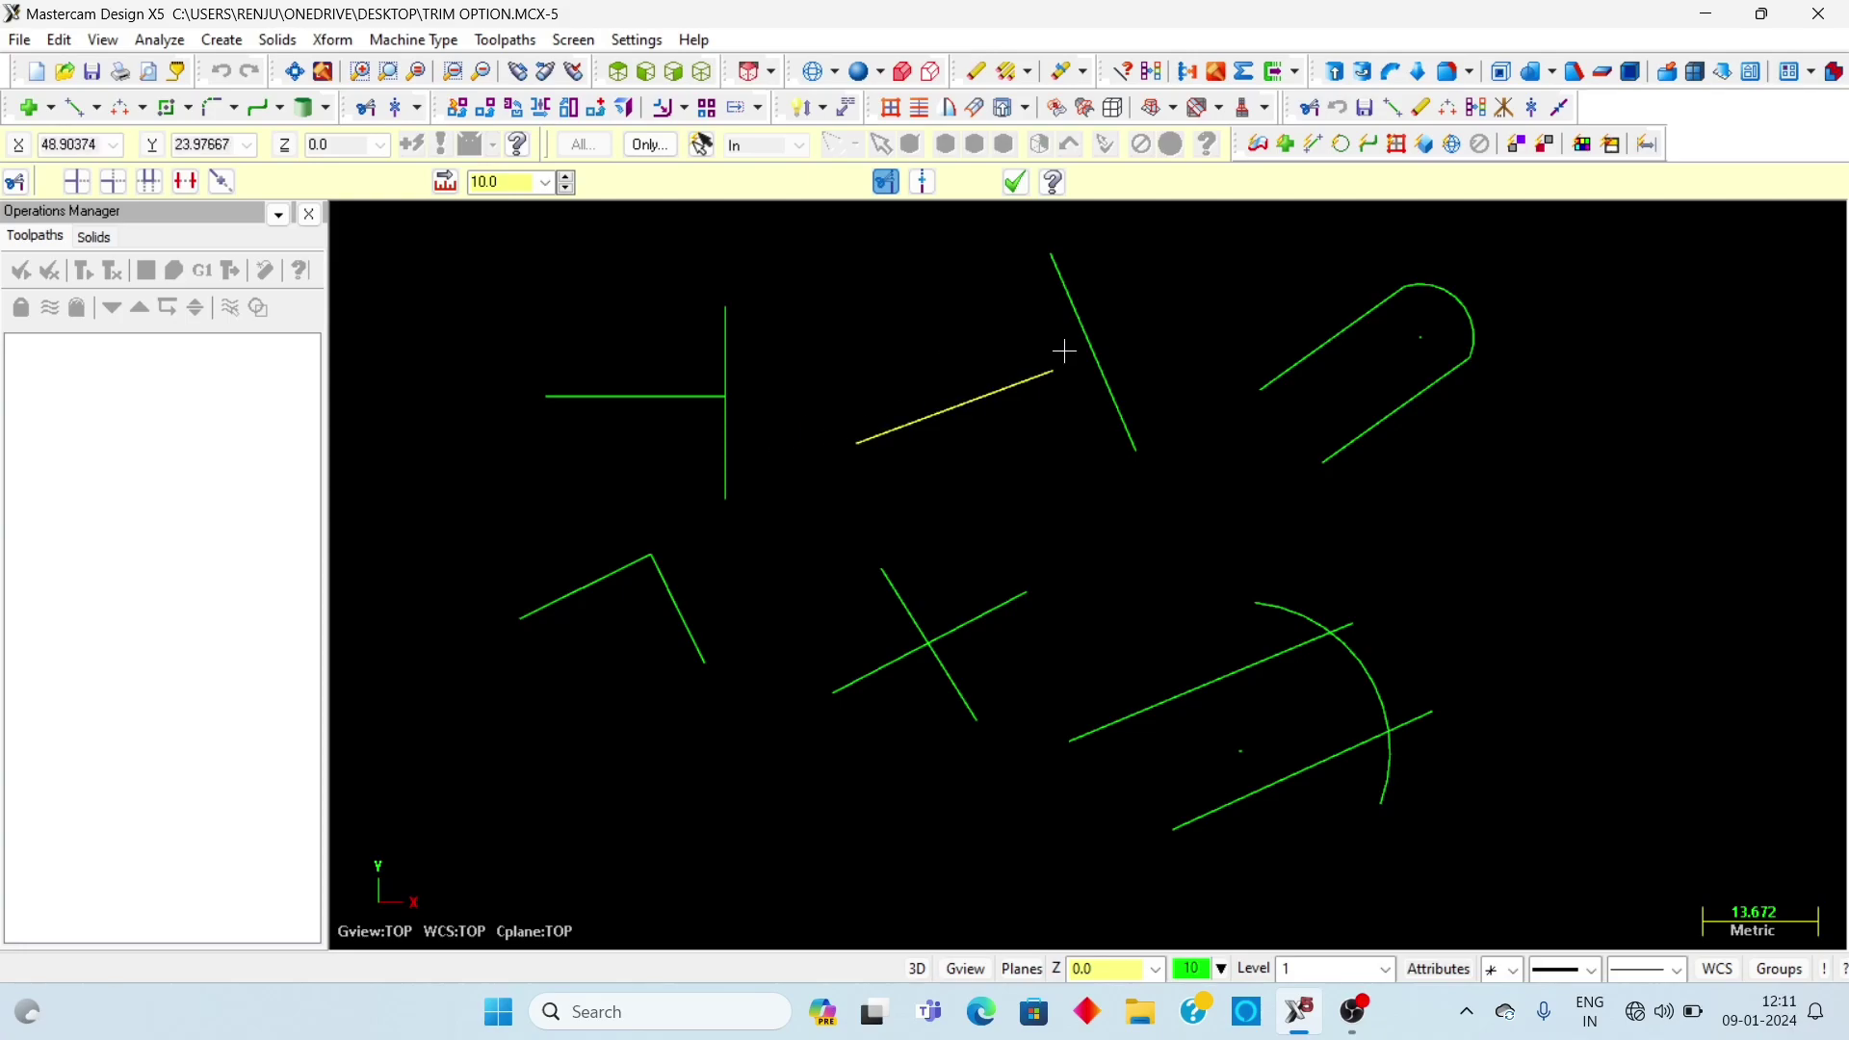
left_click(1069, 307)
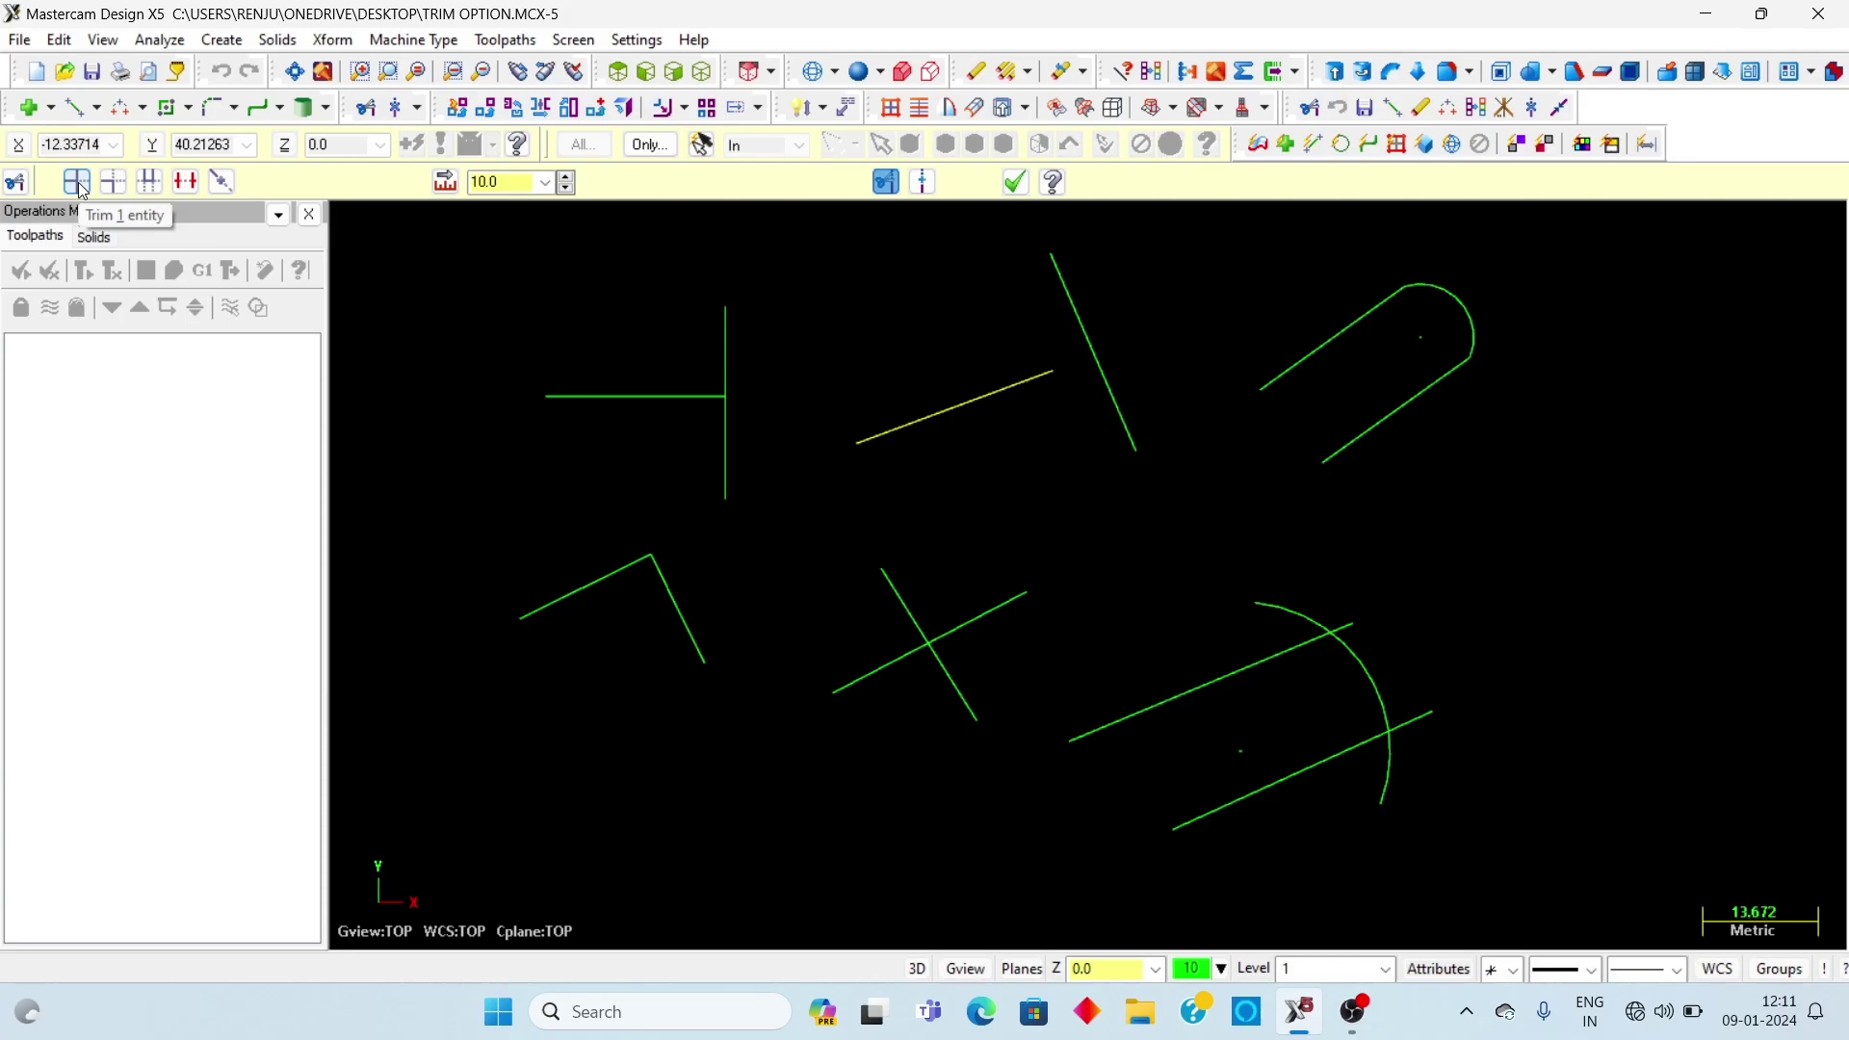
left_click(1067, 295)
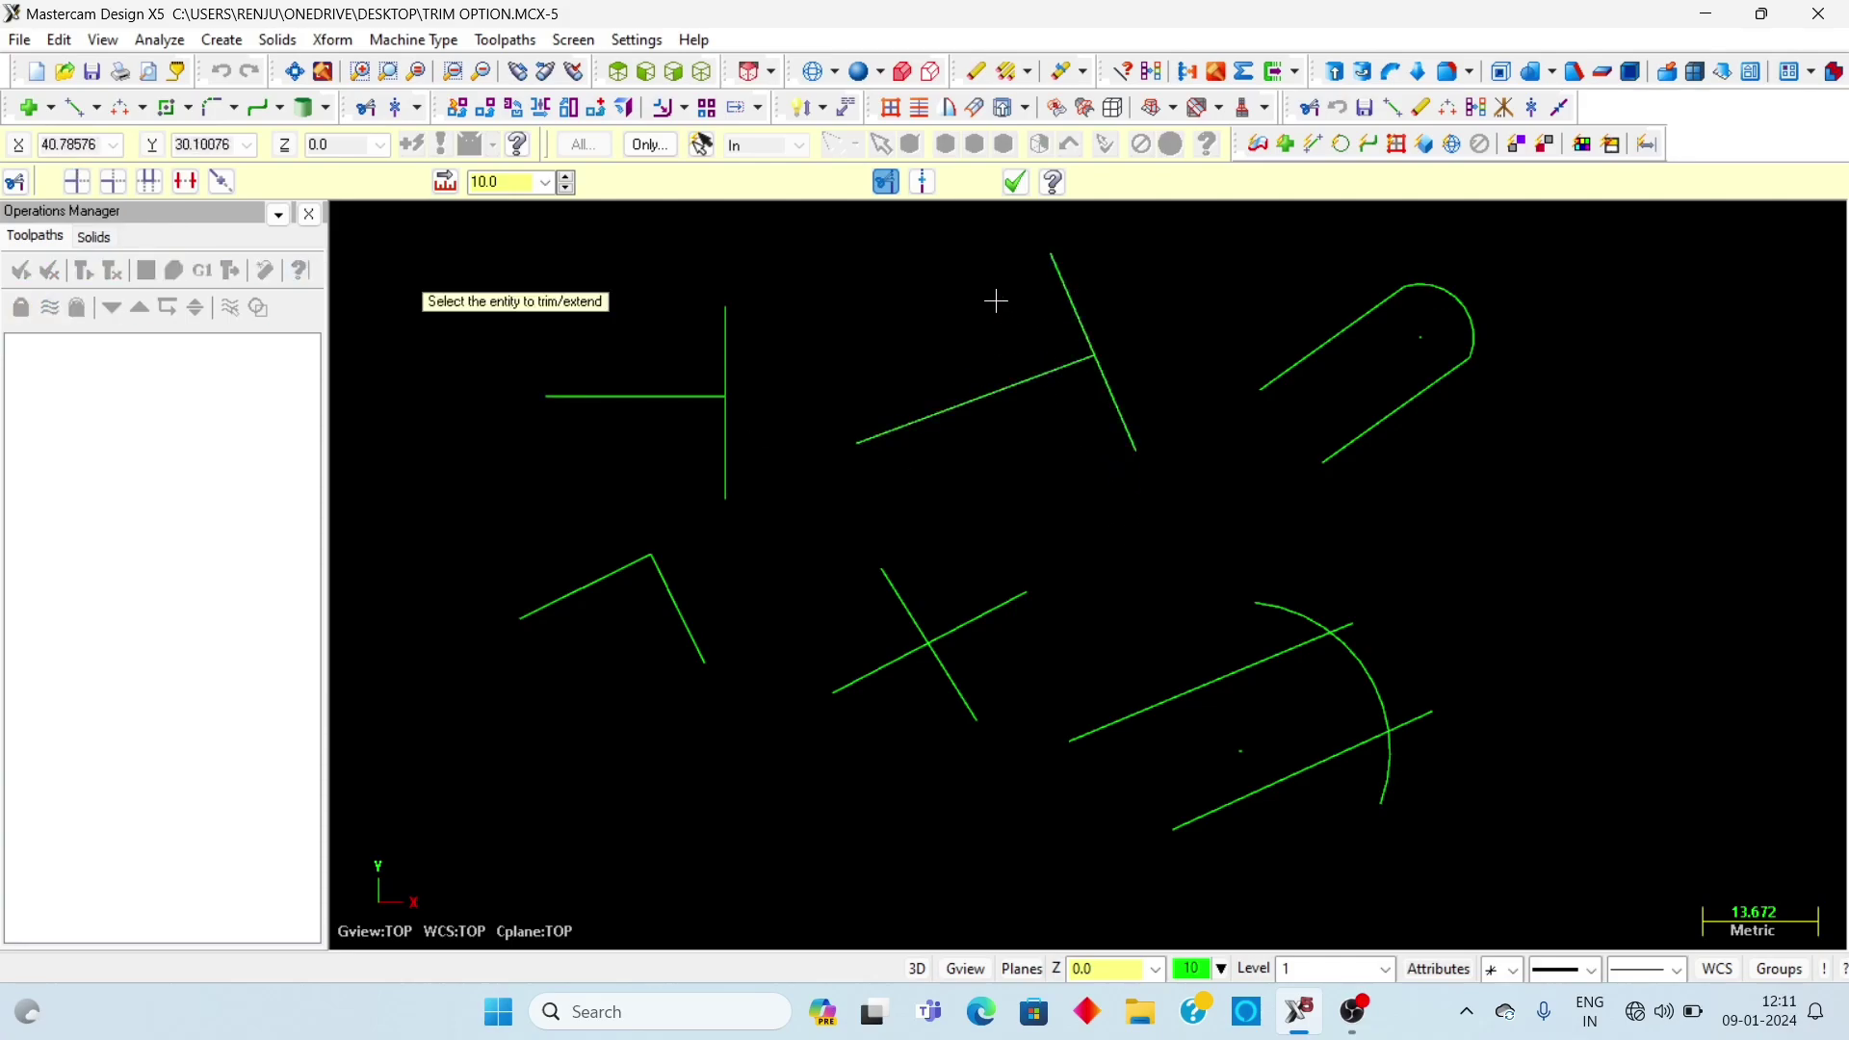
Close the current trim and break the T shape's horizontal line at a point near its junction, using Trim to point in Break mode
left_click(1018, 182)
scroll(823, 543, "down", 1)
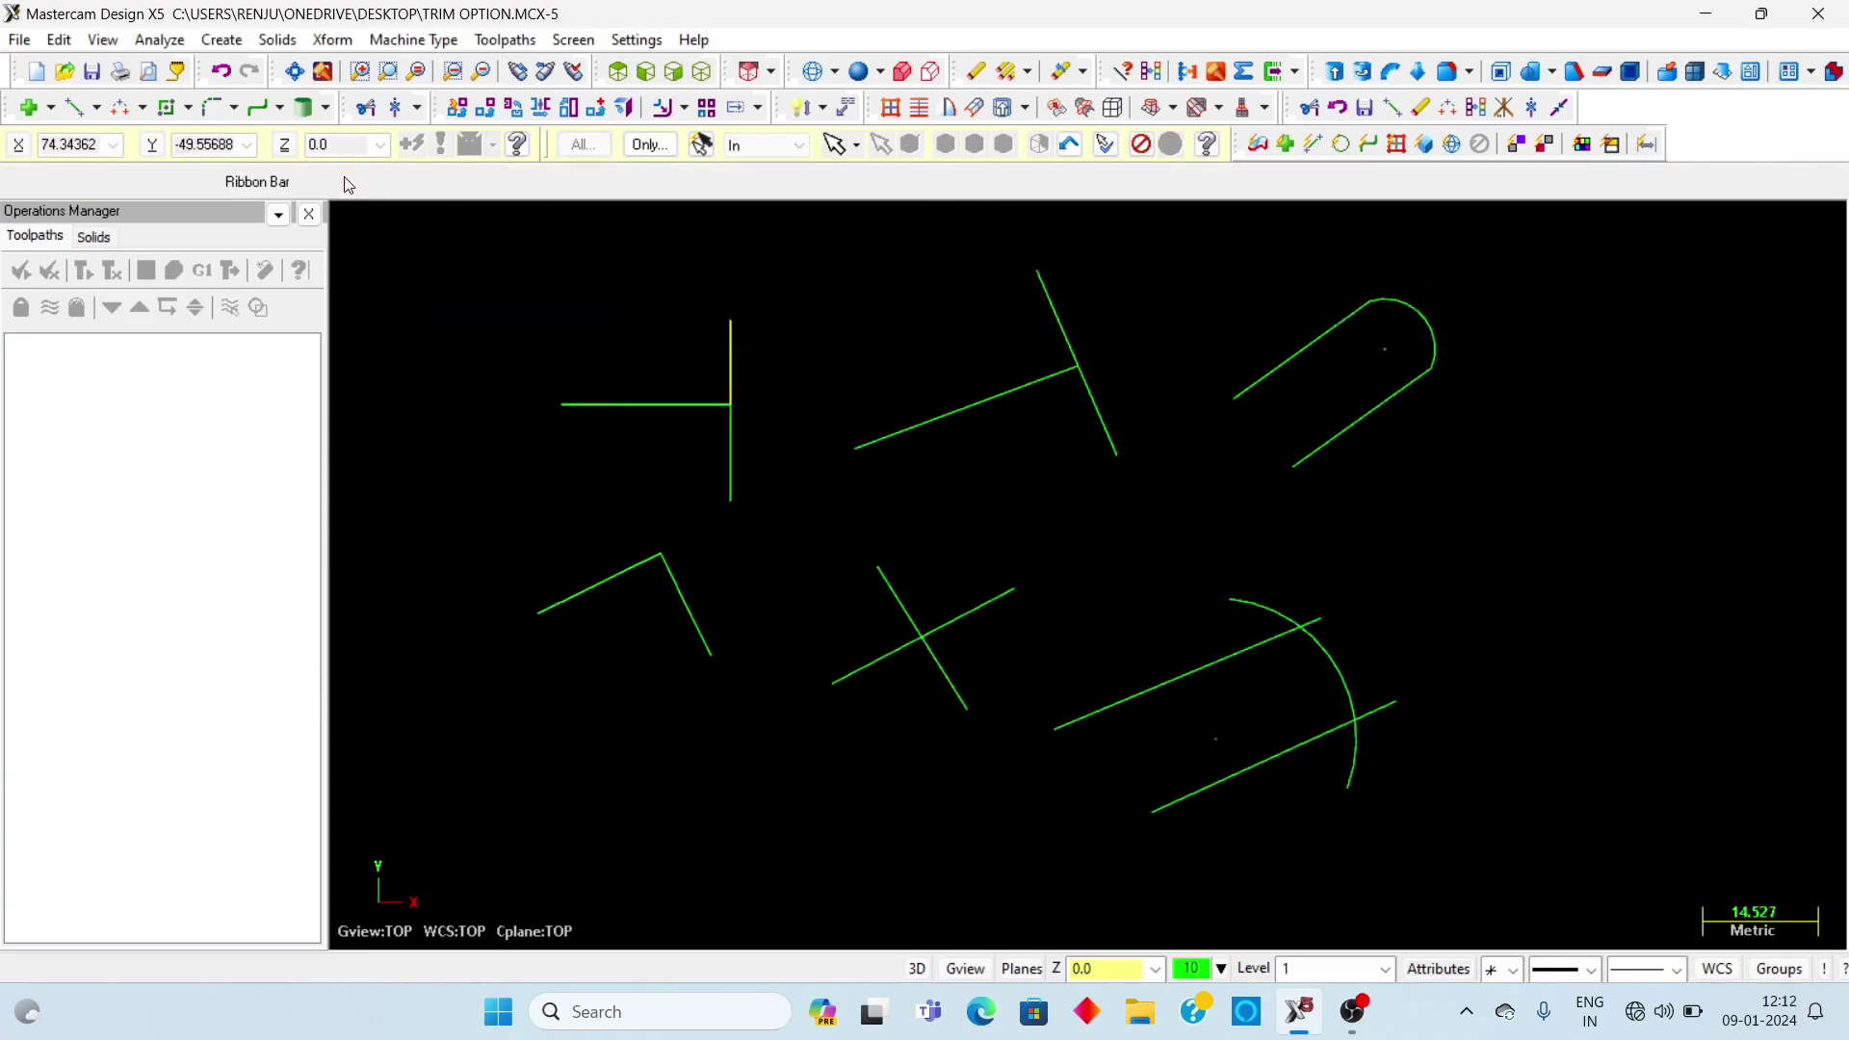
left_click(364, 106)
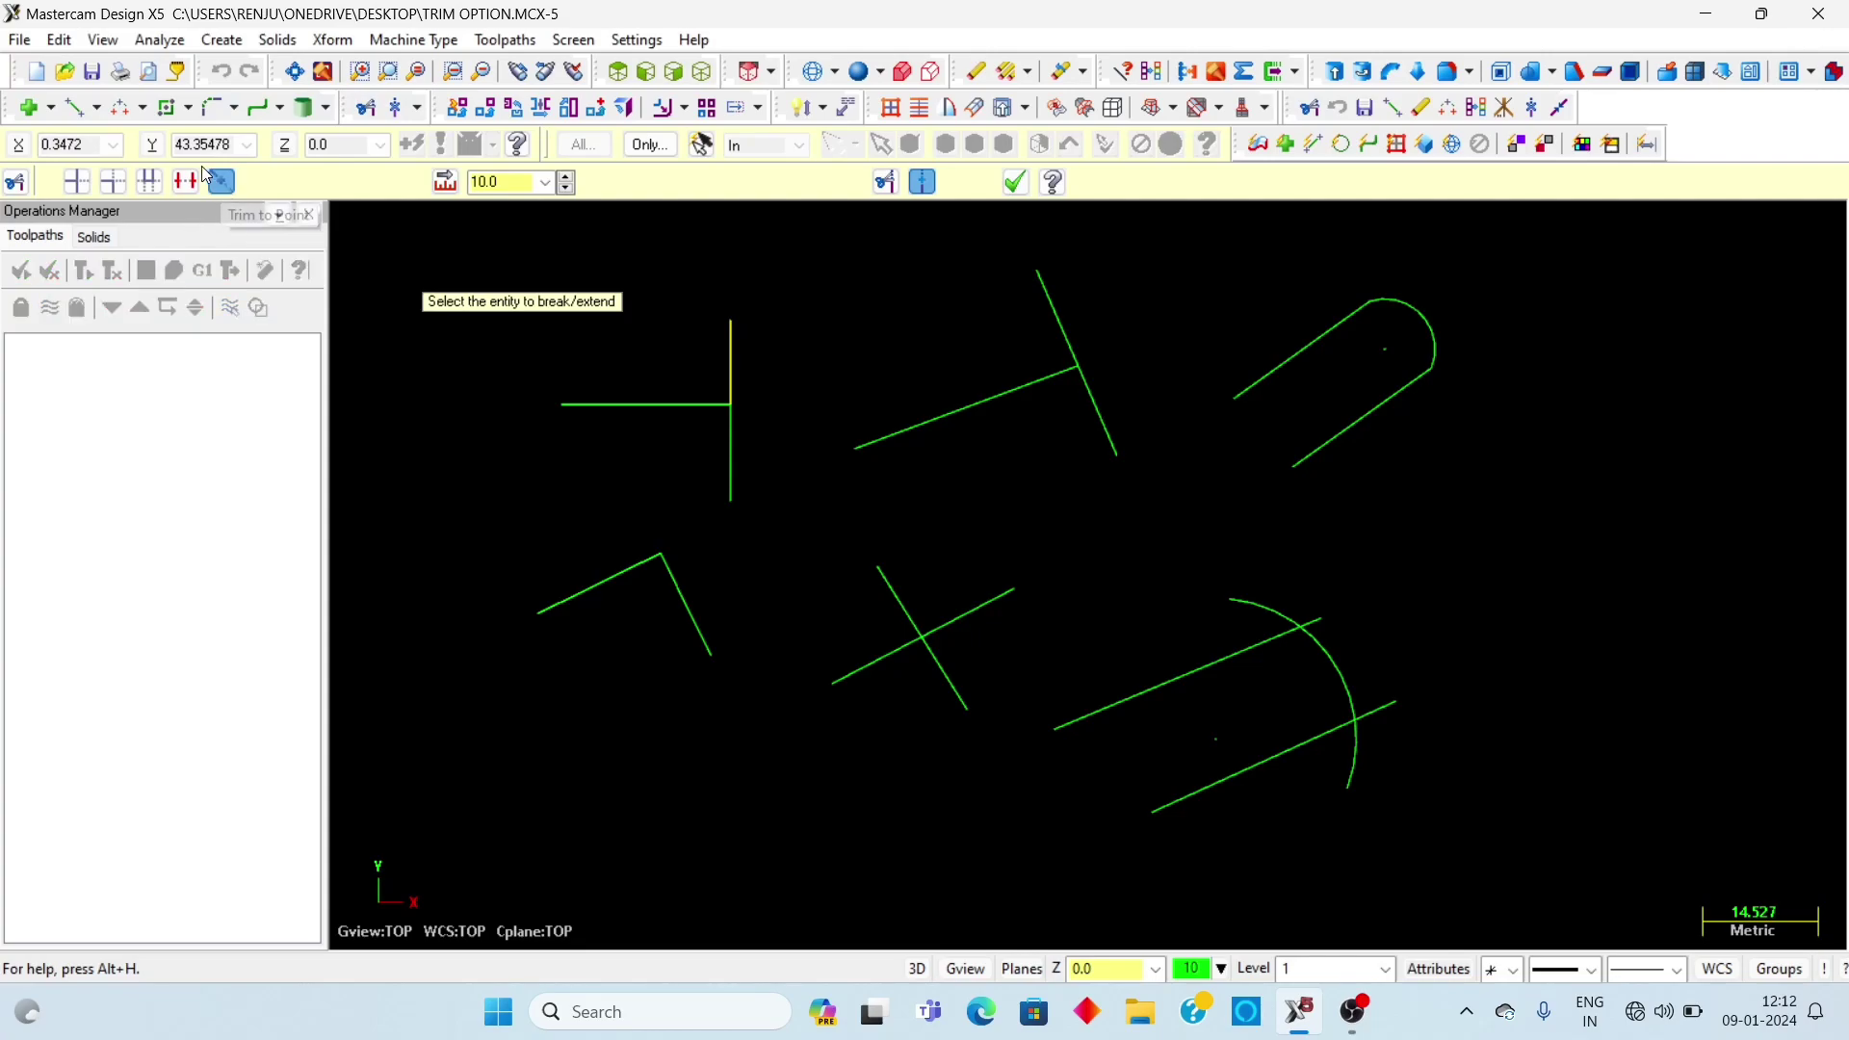
left_click(574, 408)
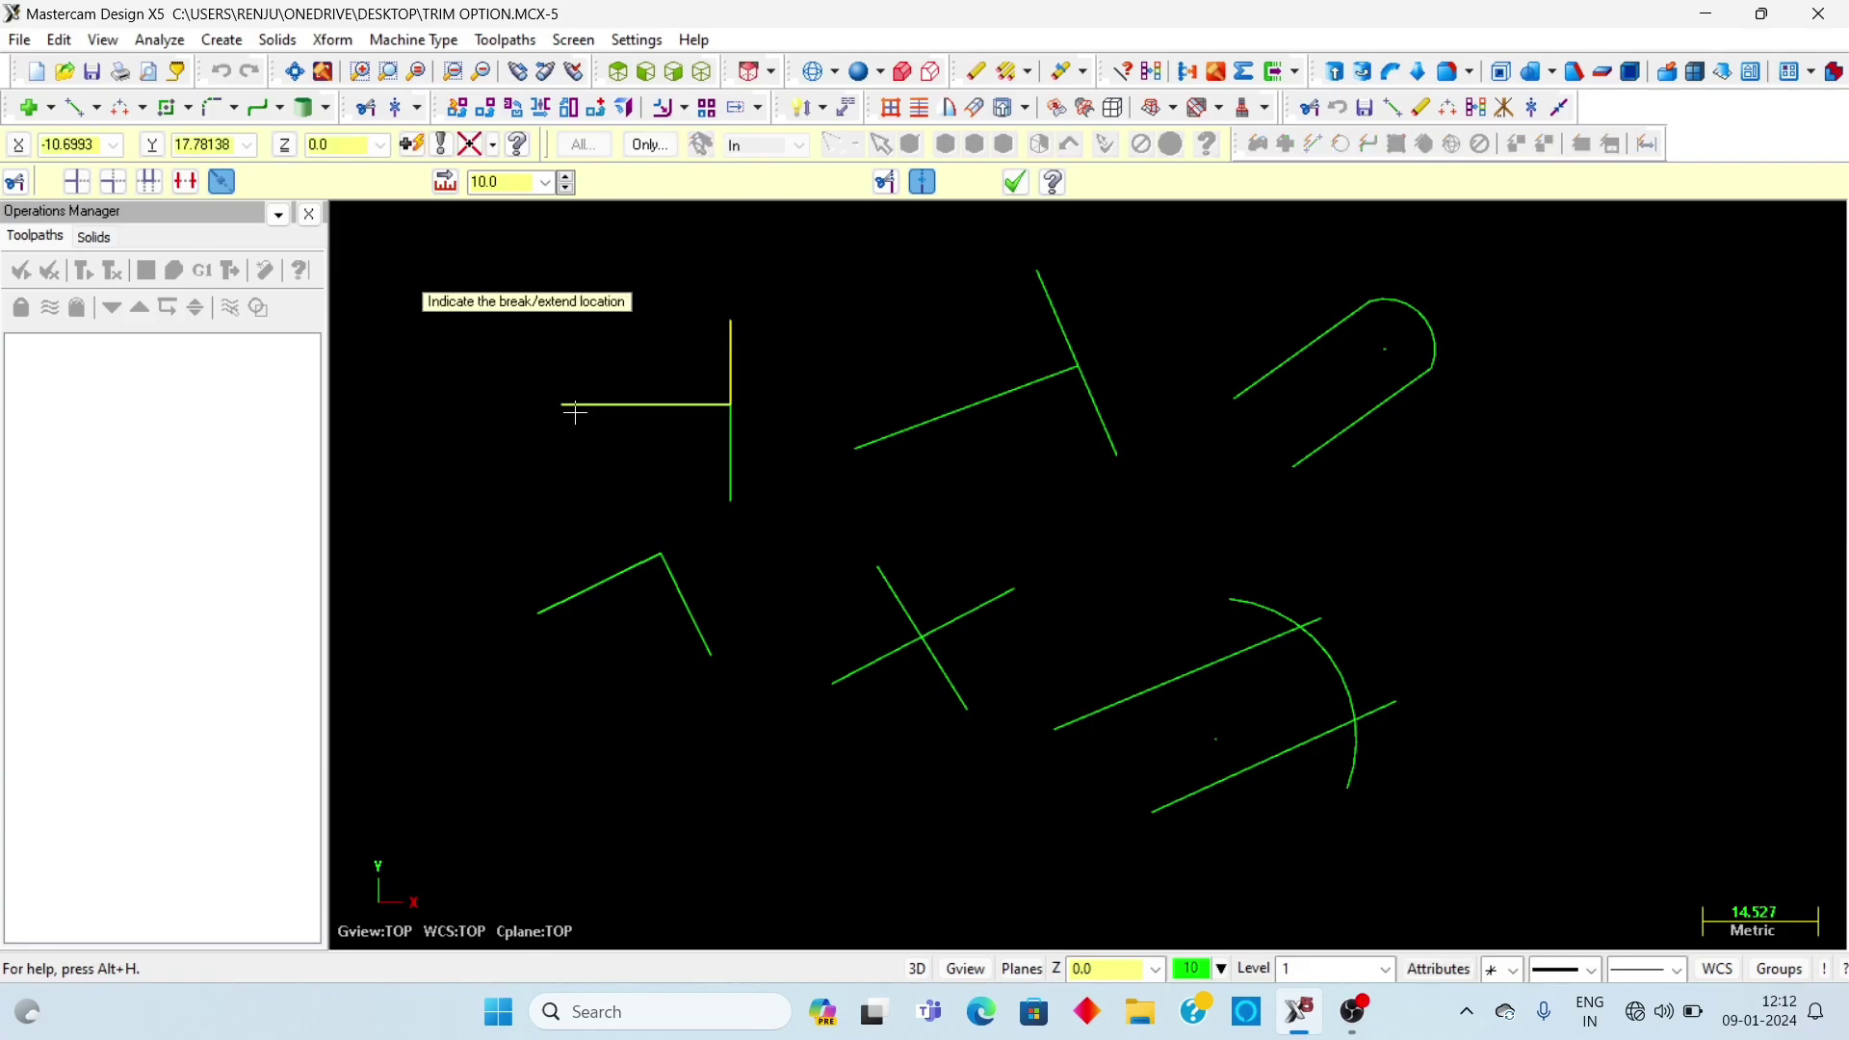
left_click(685, 407)
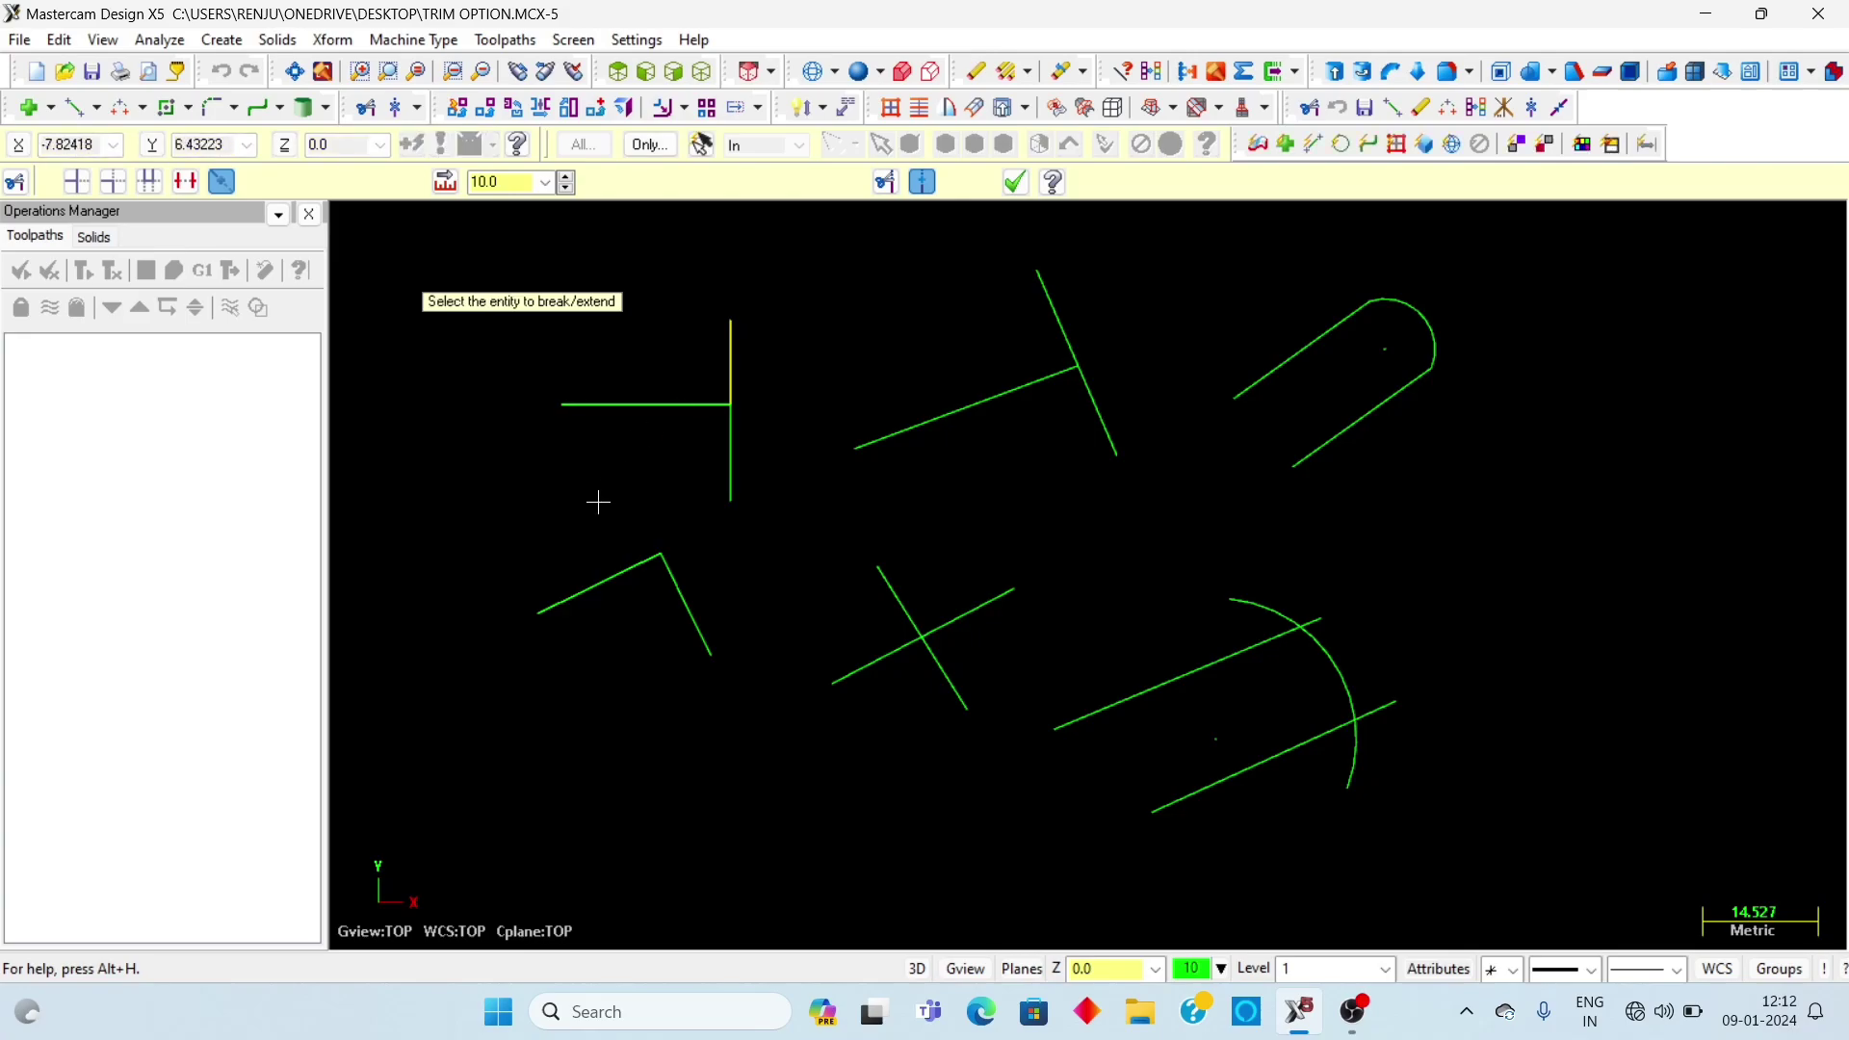
In Trim mode with Trim to point, shorten the long slanted line and the corner shape's slanted line to points along them
left_click(866, 445)
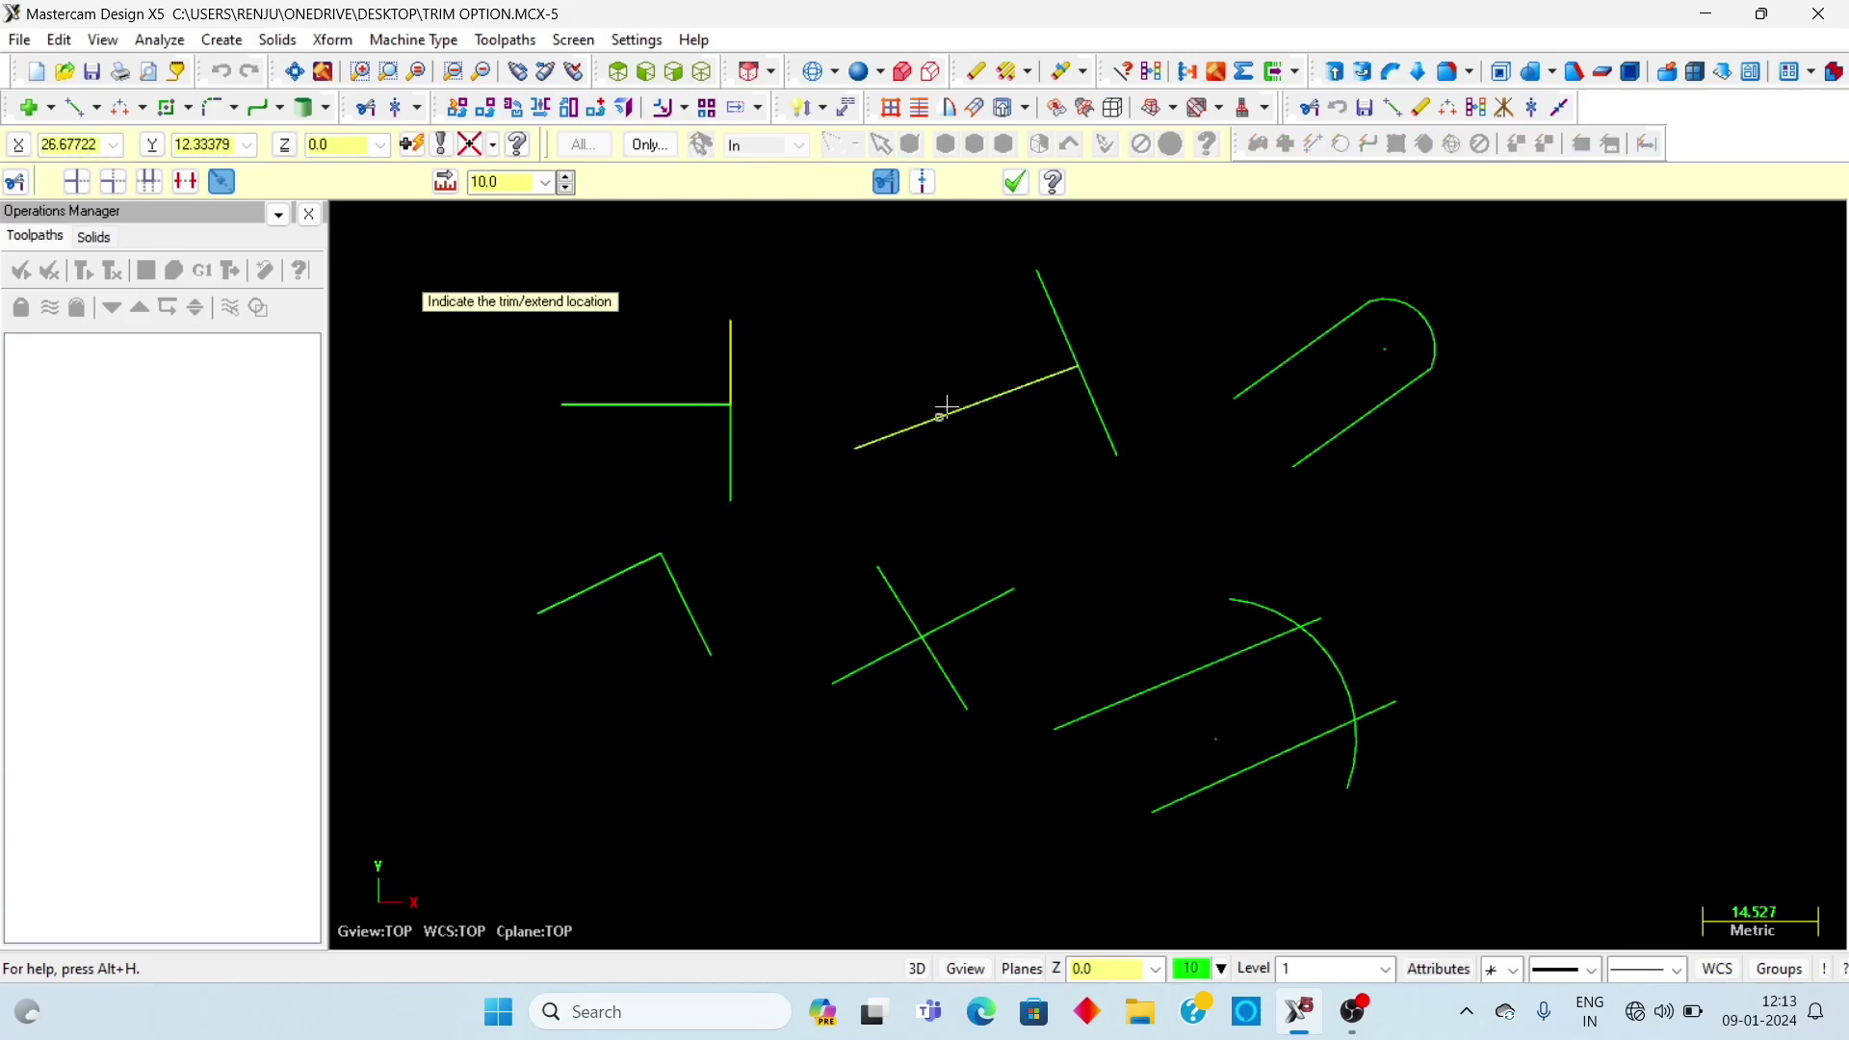
left_click(982, 409)
scroll(998, 411, "up", 1)
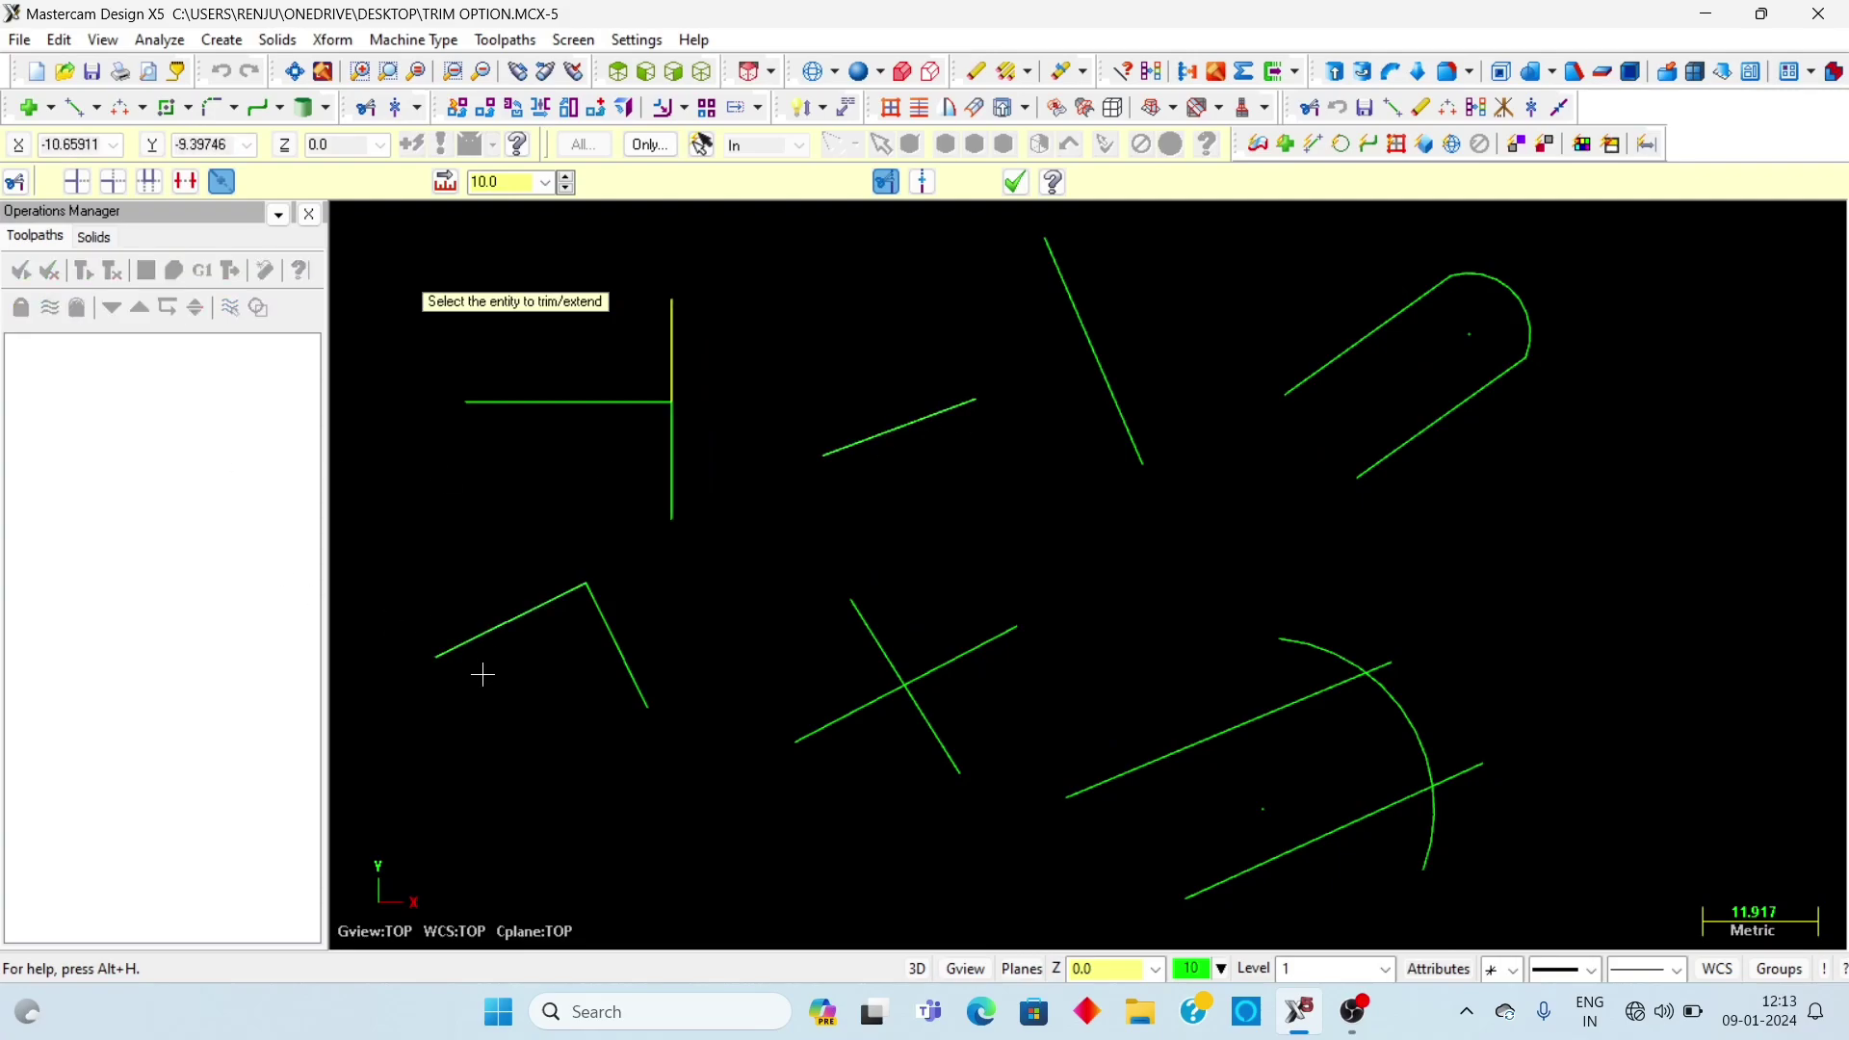
left_click(444, 645)
left_click(529, 611)
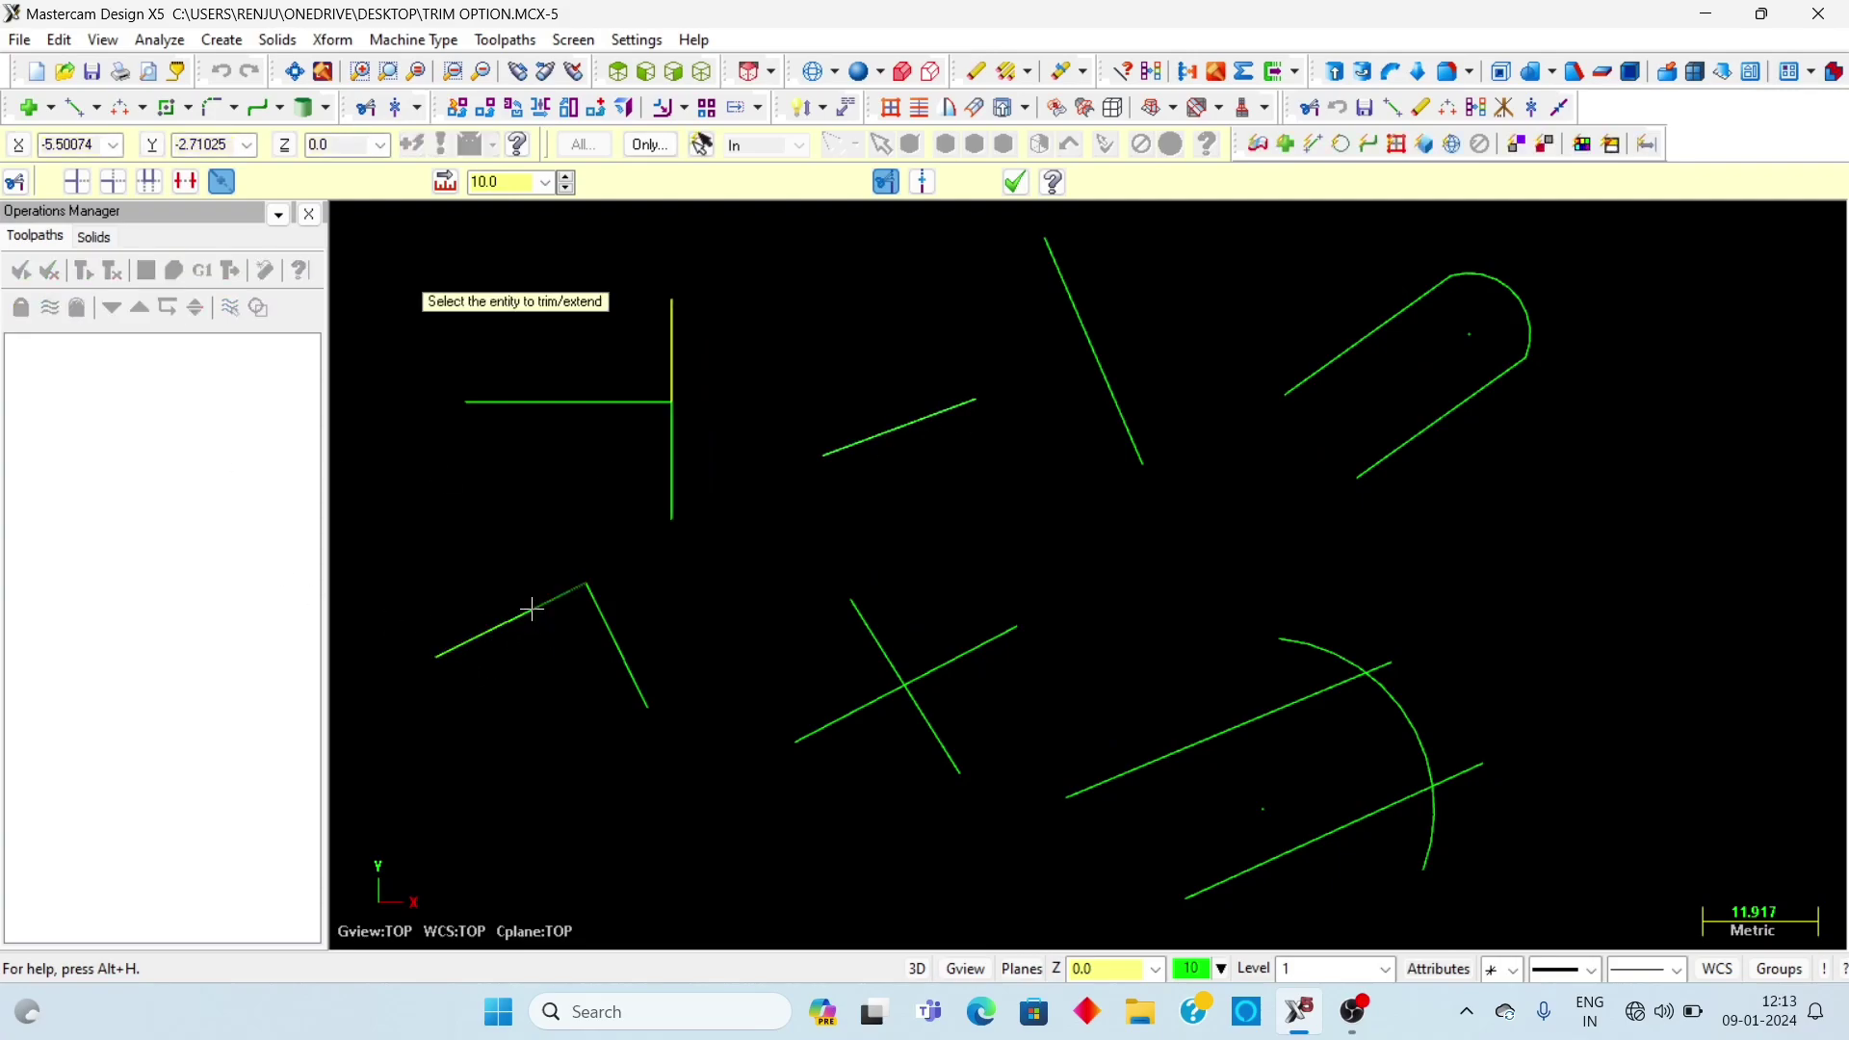
scroll(573, 577, "down", 1)
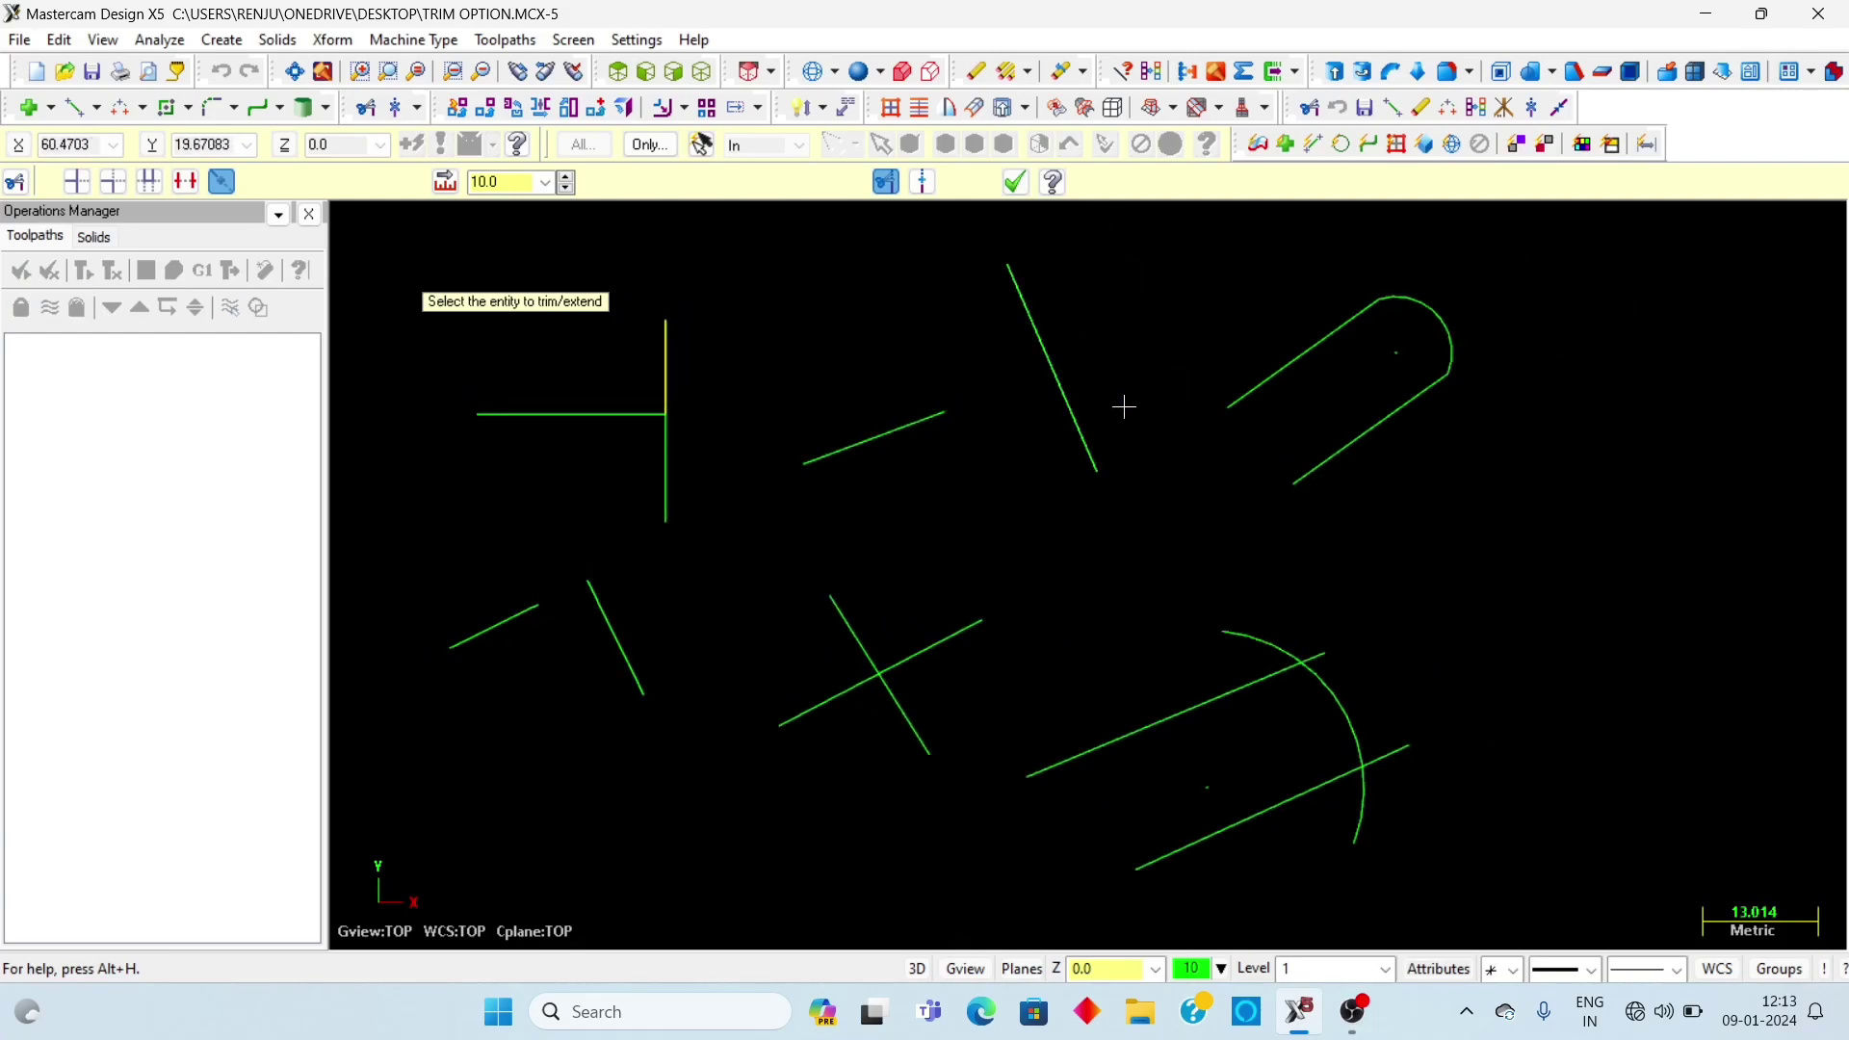
scroll(1123, 405, "down", 1)
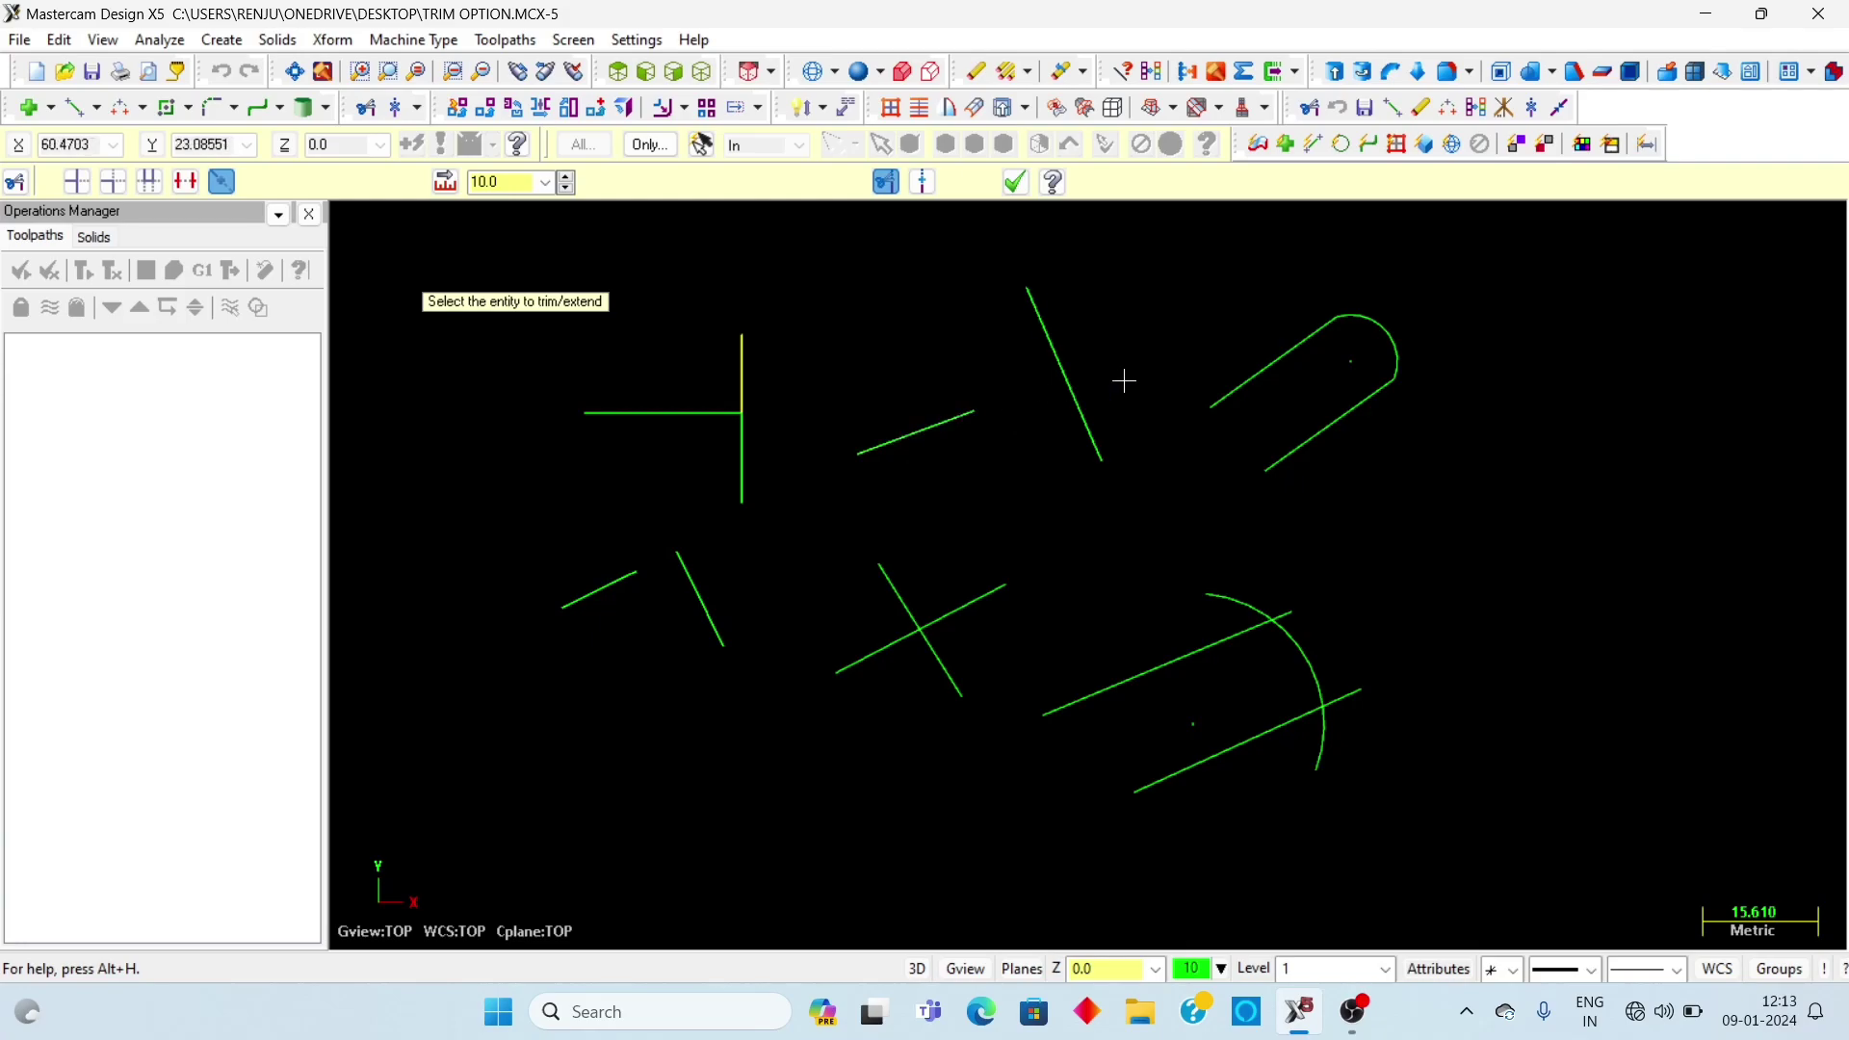
left_click(446, 182)
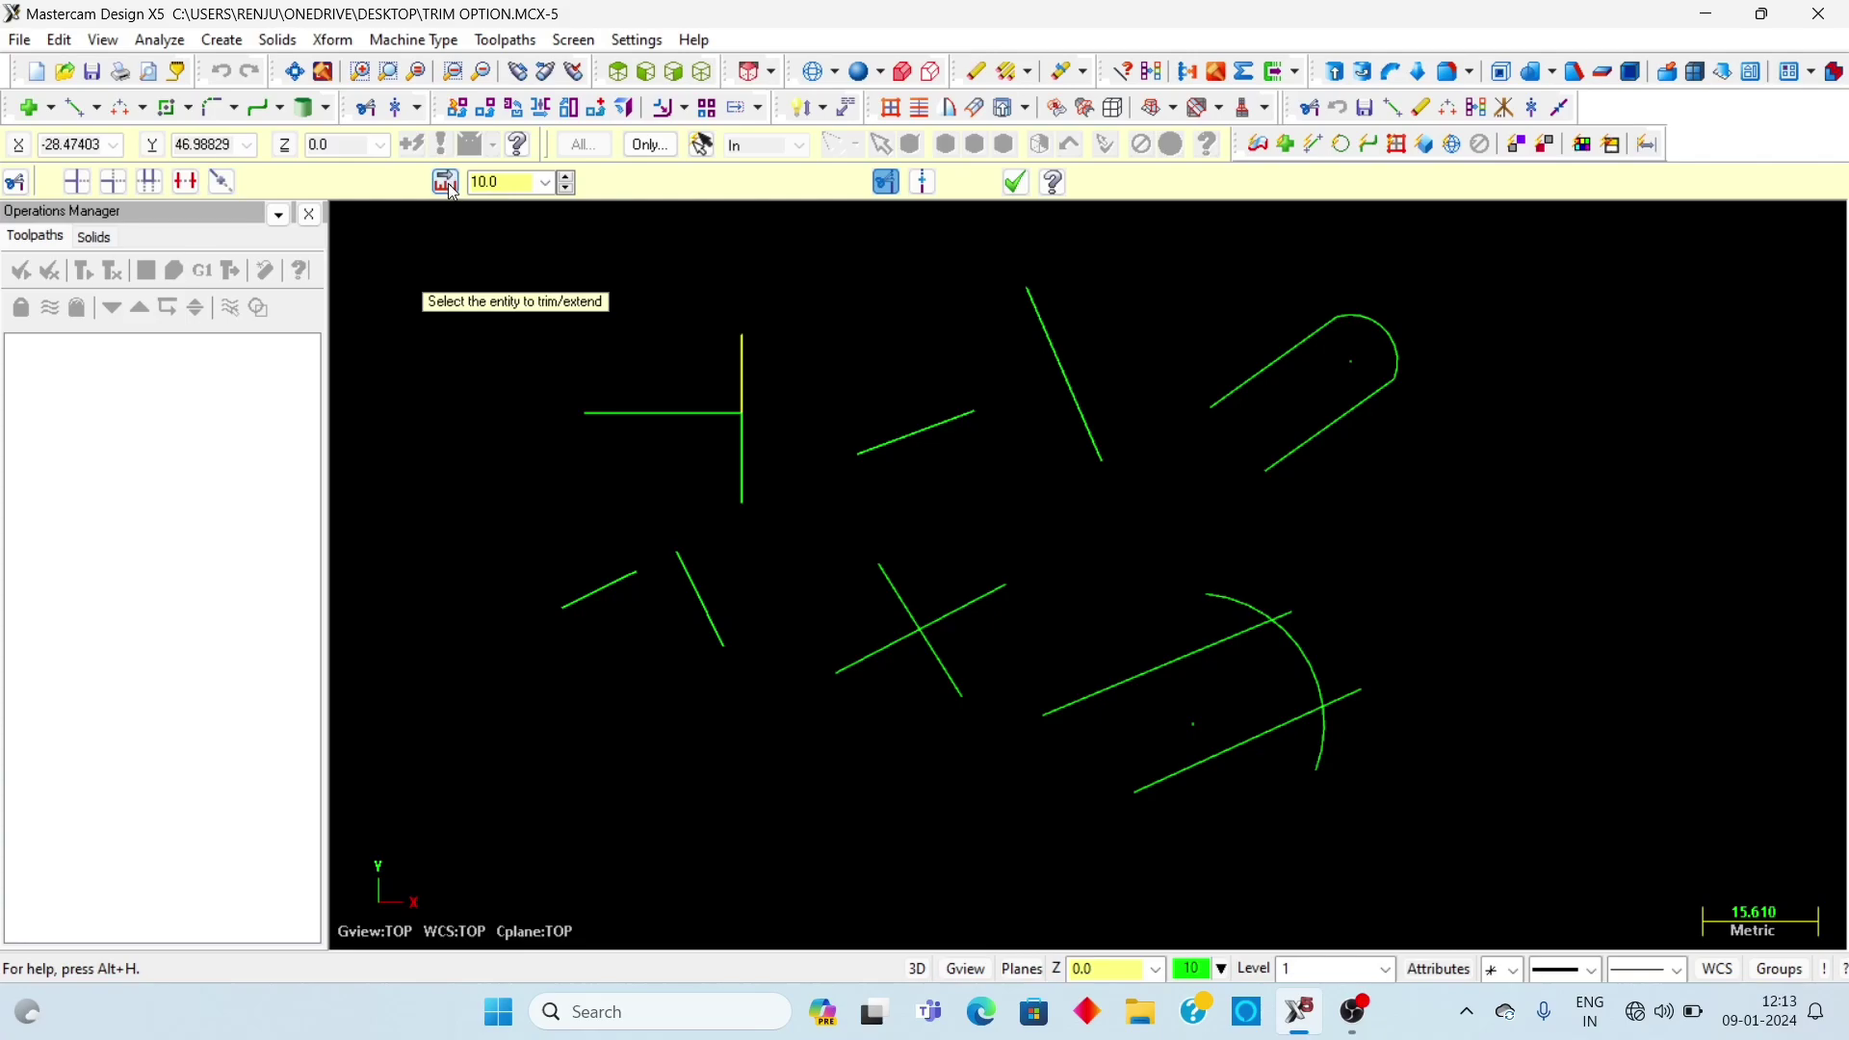
left_click(1330, 427)
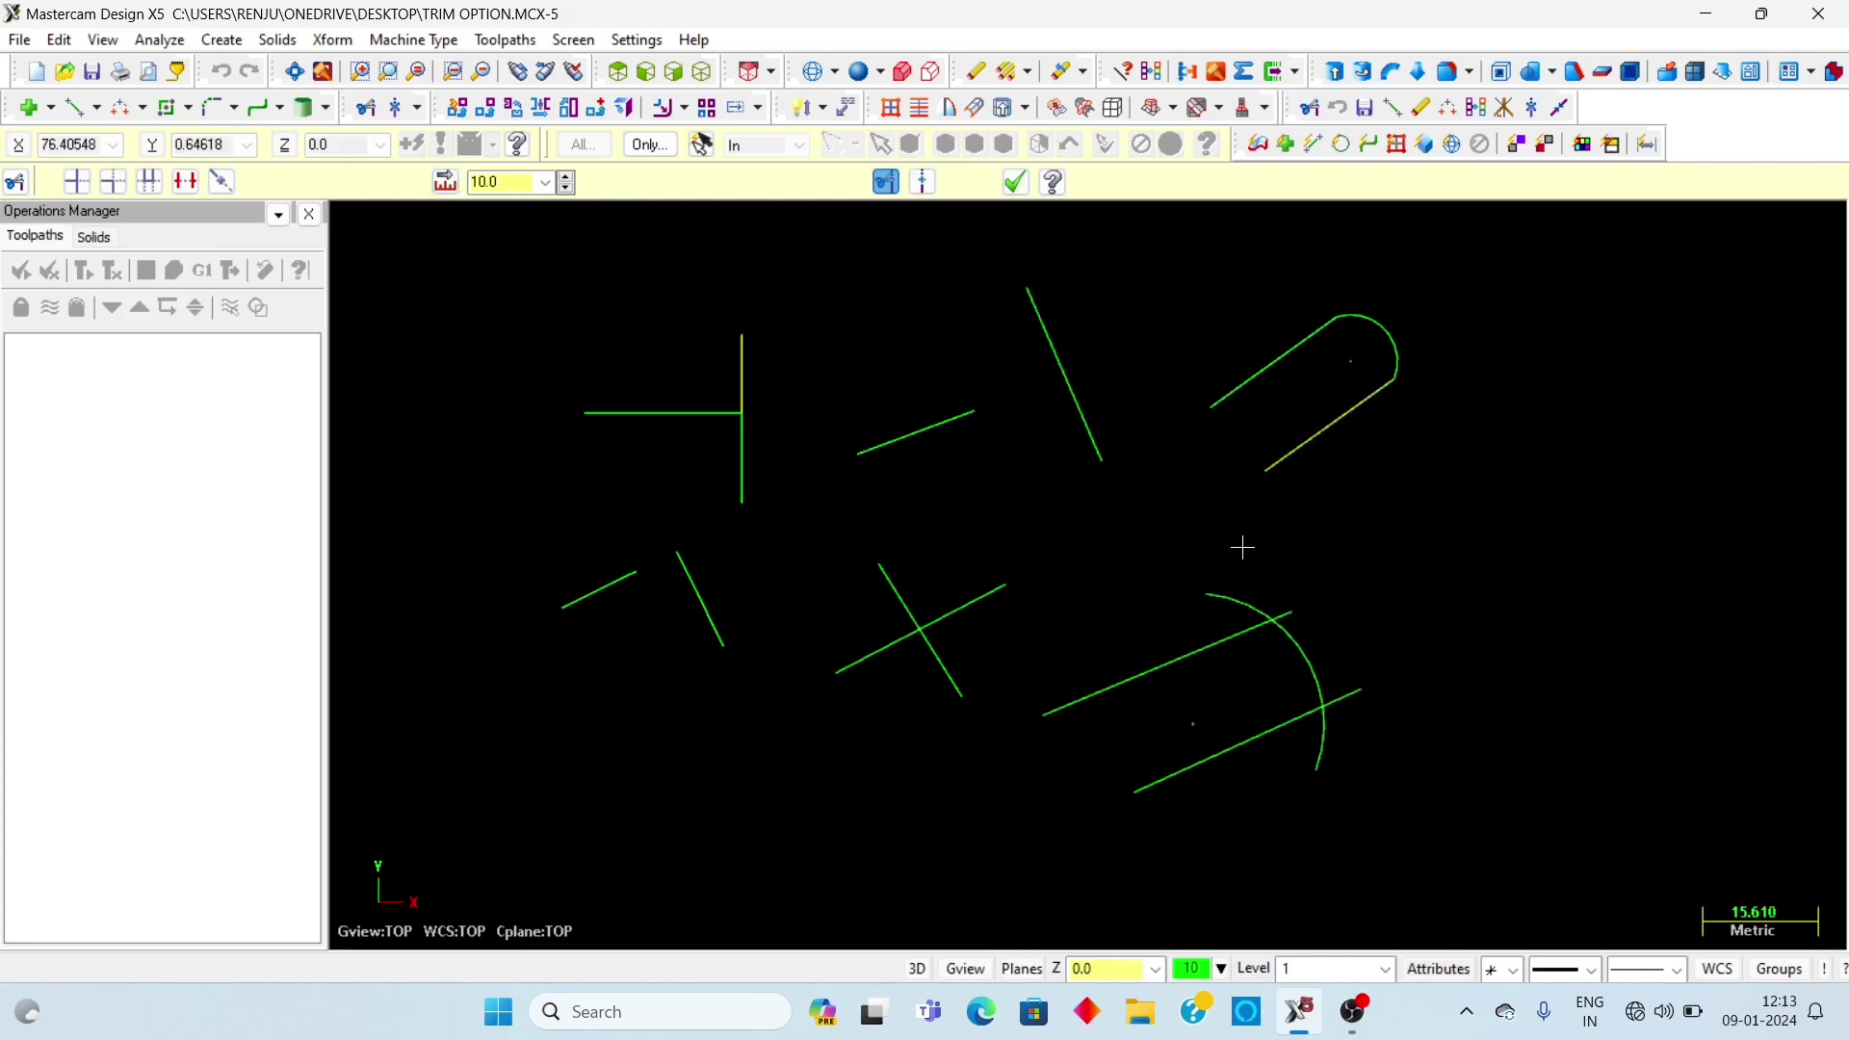
scroll(1425, 368, "up", 1)
key("Escape")
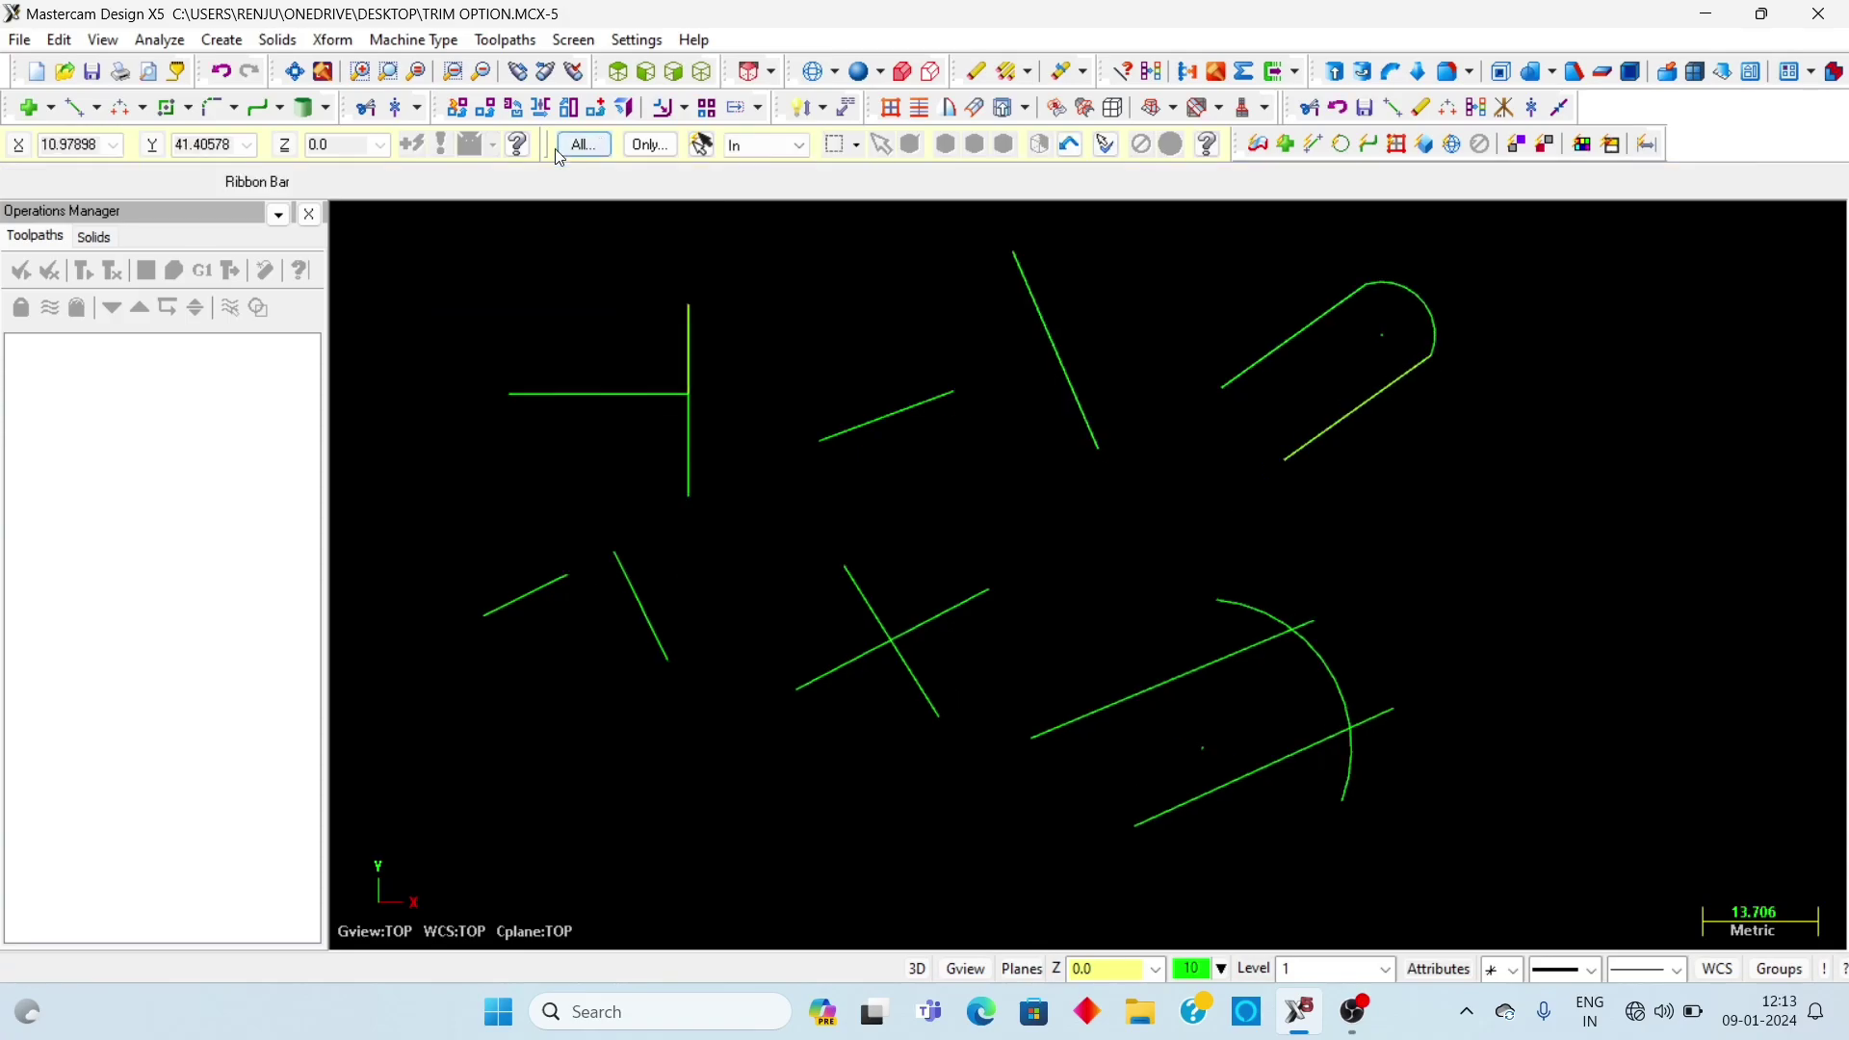
Set the Trim / Break / Extend length to 6.0 and repeatedly extend the slot's upper straight line from its open end
left_click(366, 109)
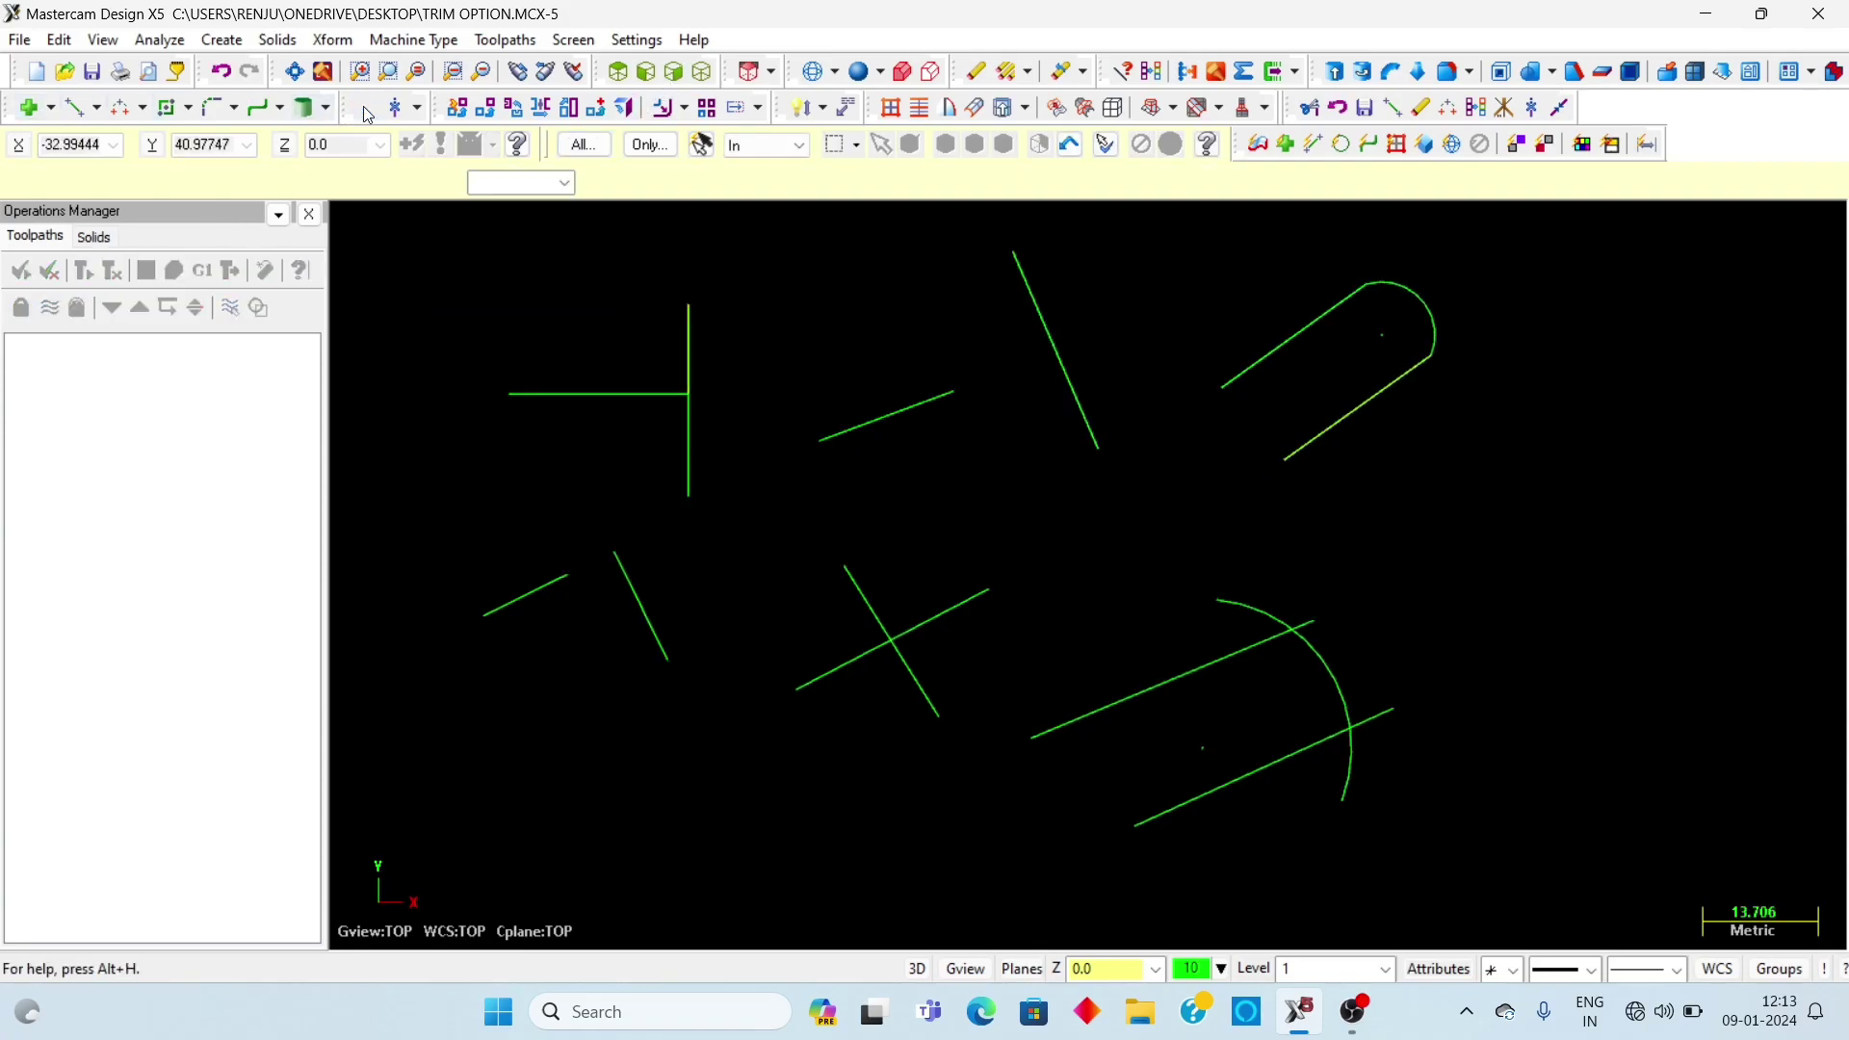
left_click(523, 177)
type("6.0")
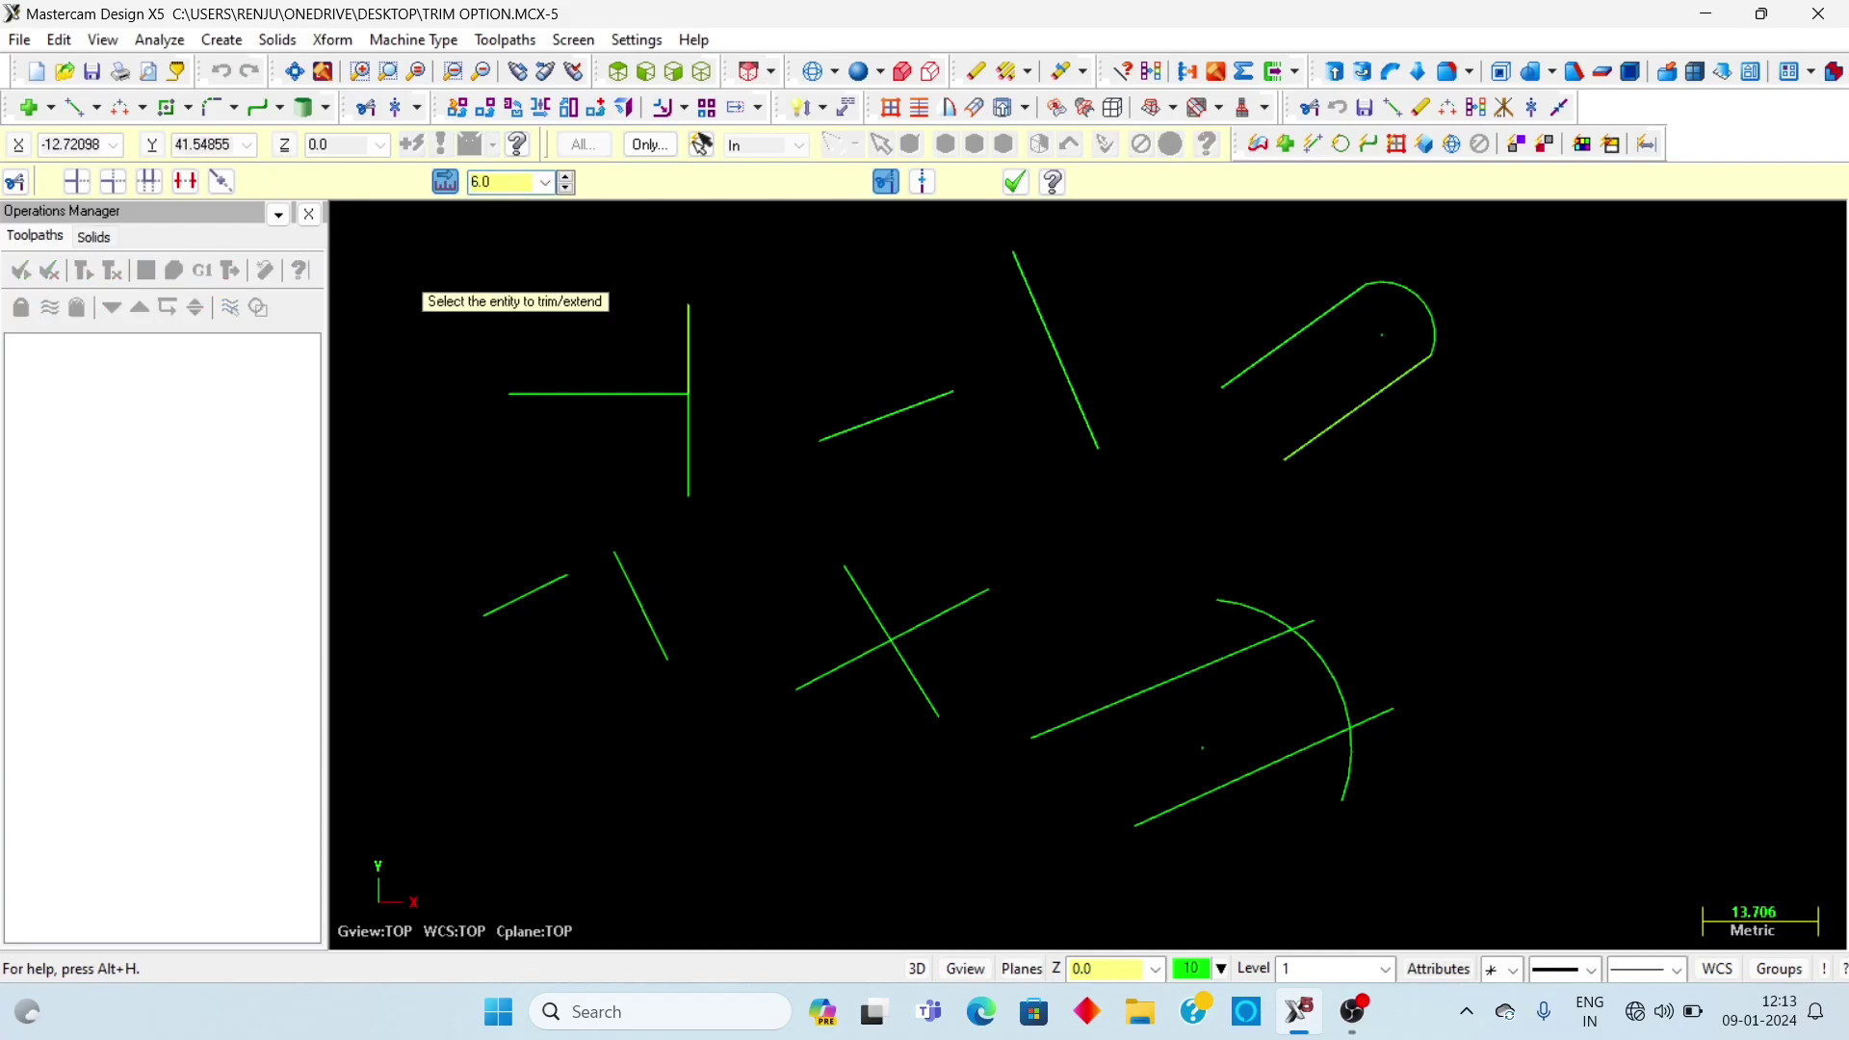
left_click(1281, 359)
scroll(1243, 381, "up", 3)
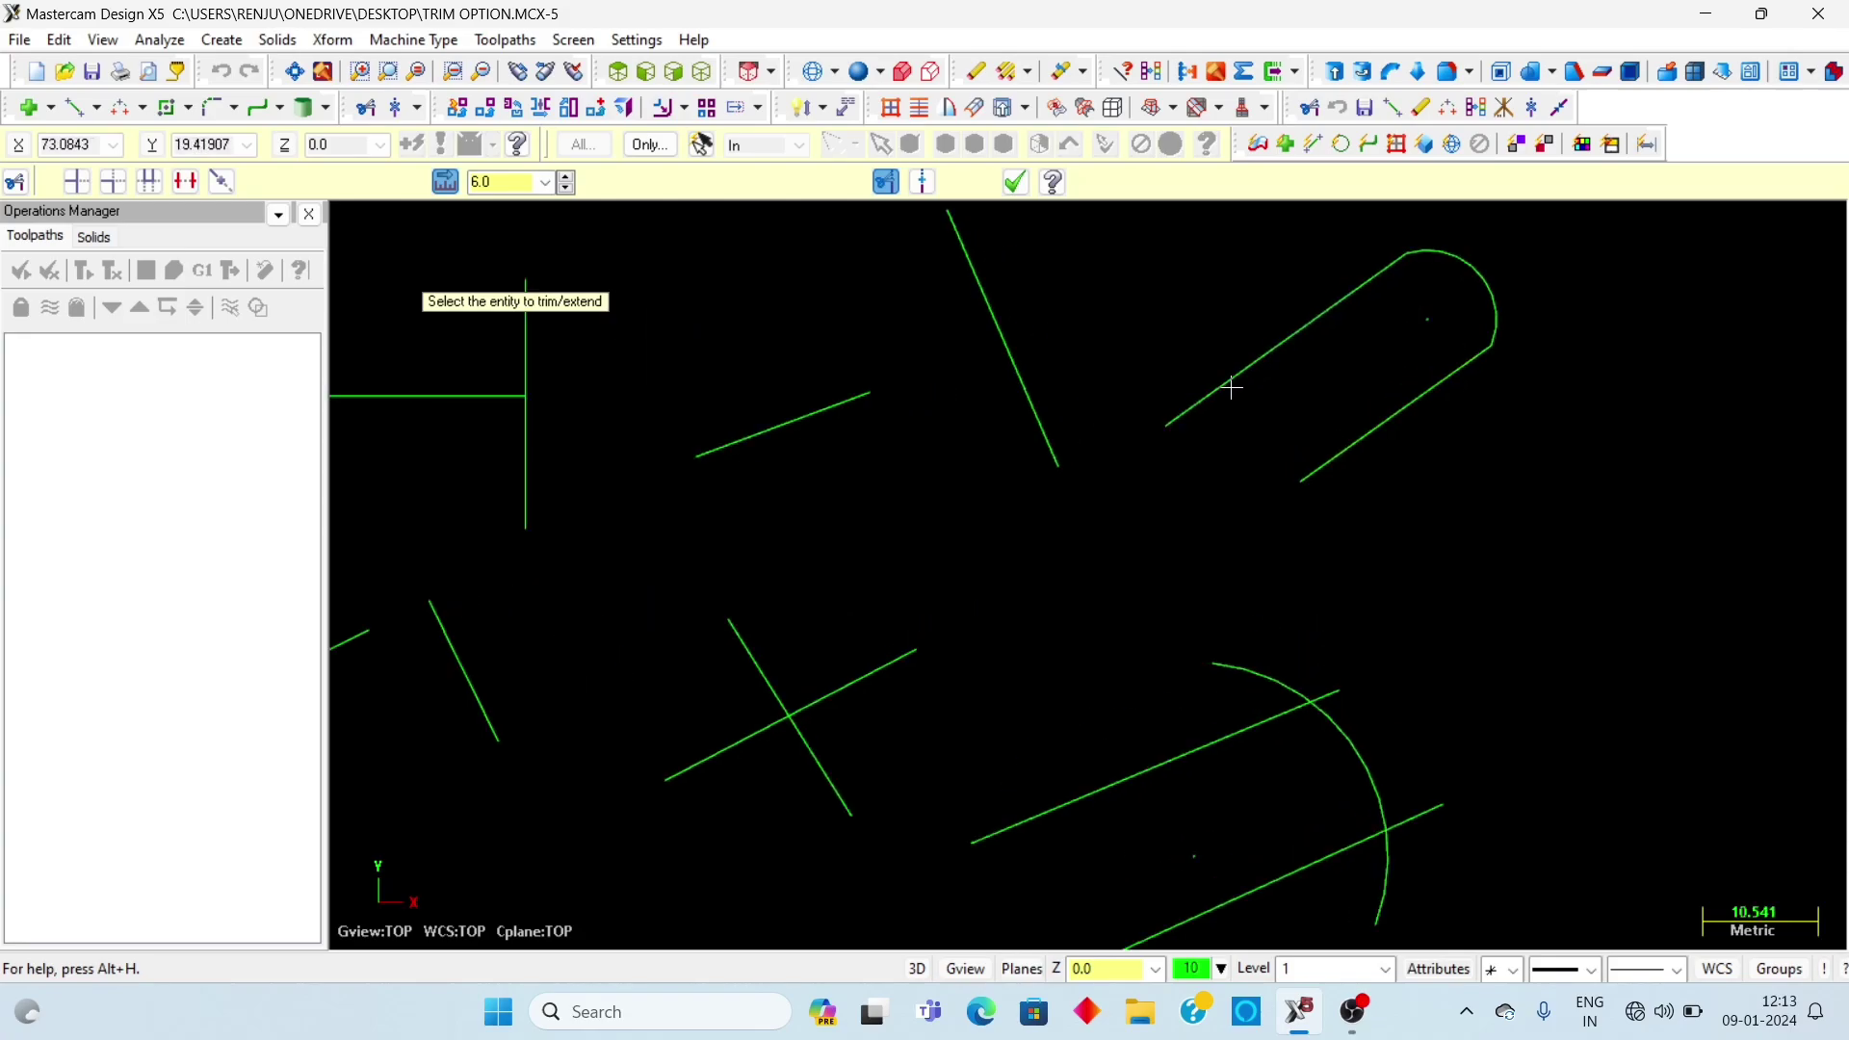
left_click(1165, 429)
left_click(1062, 498)
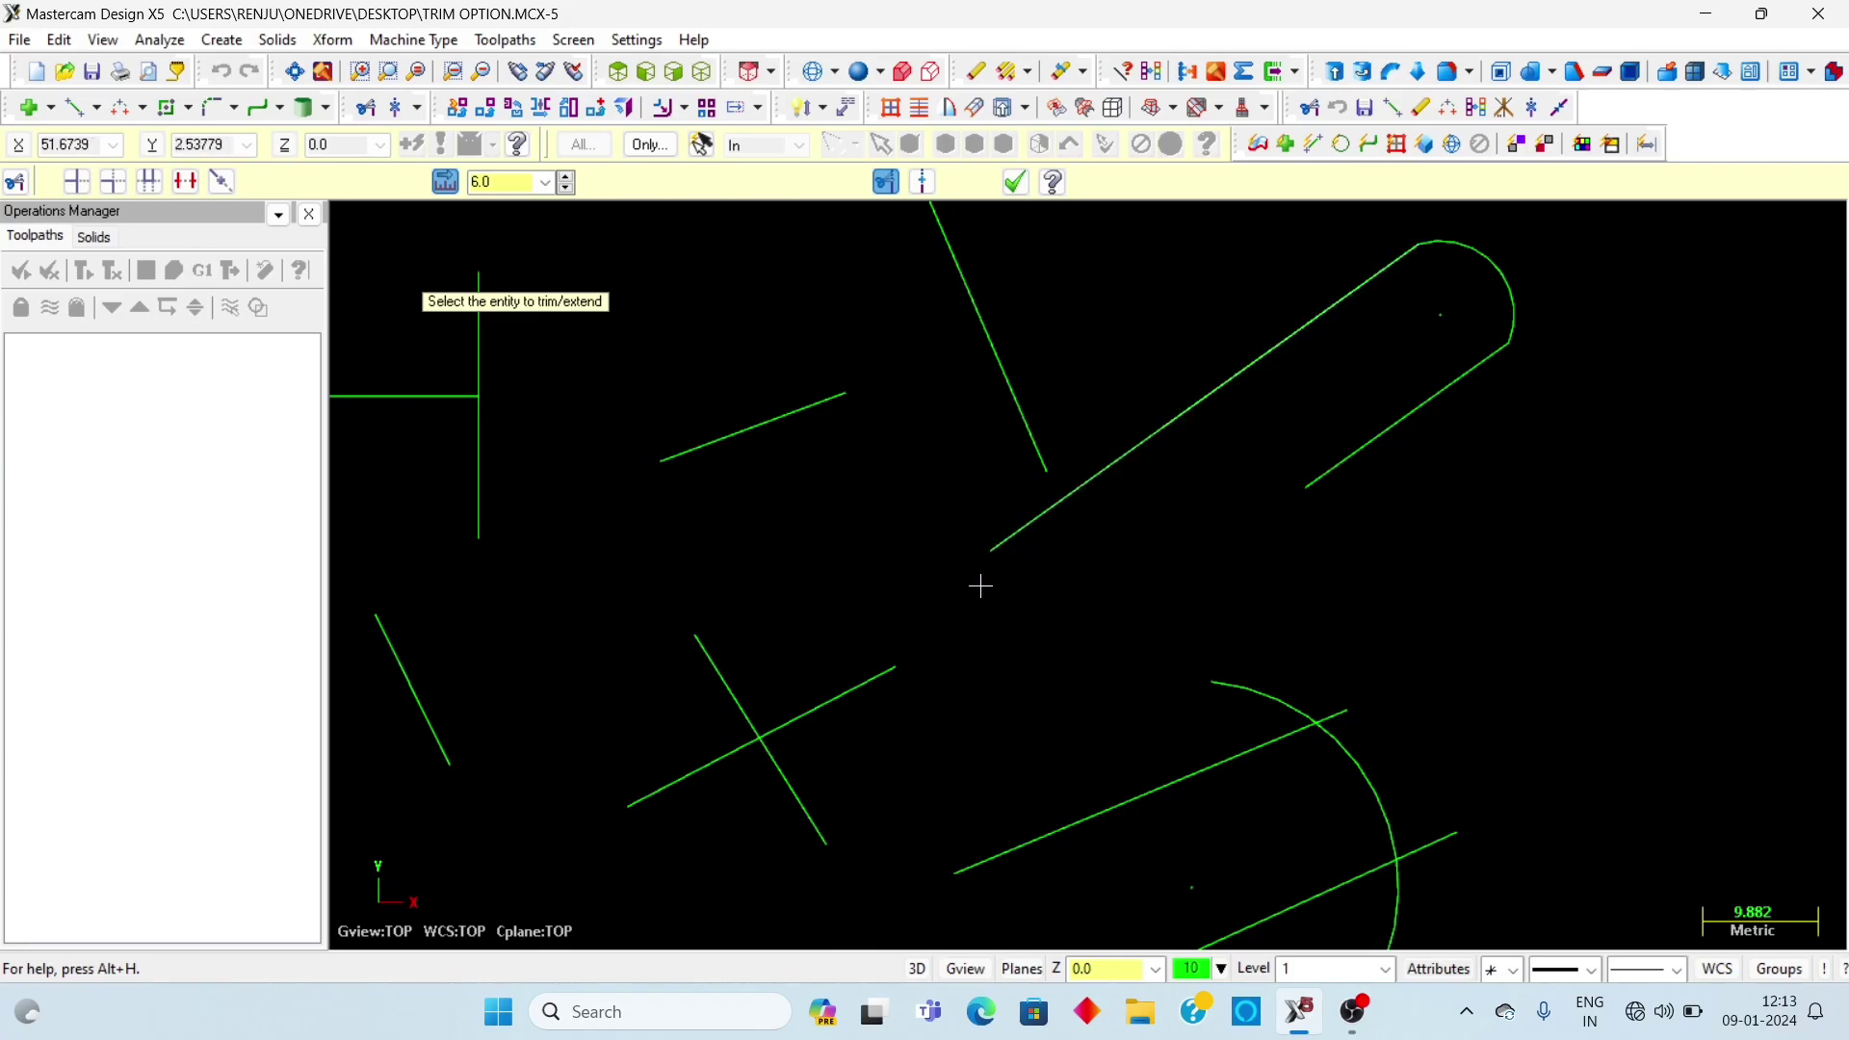
Extend the slot's lower straight line from its open end four times by the 6.0 length
left_click(1313, 481)
left_click(1273, 507)
left_click(1213, 556)
left_click(1173, 583)
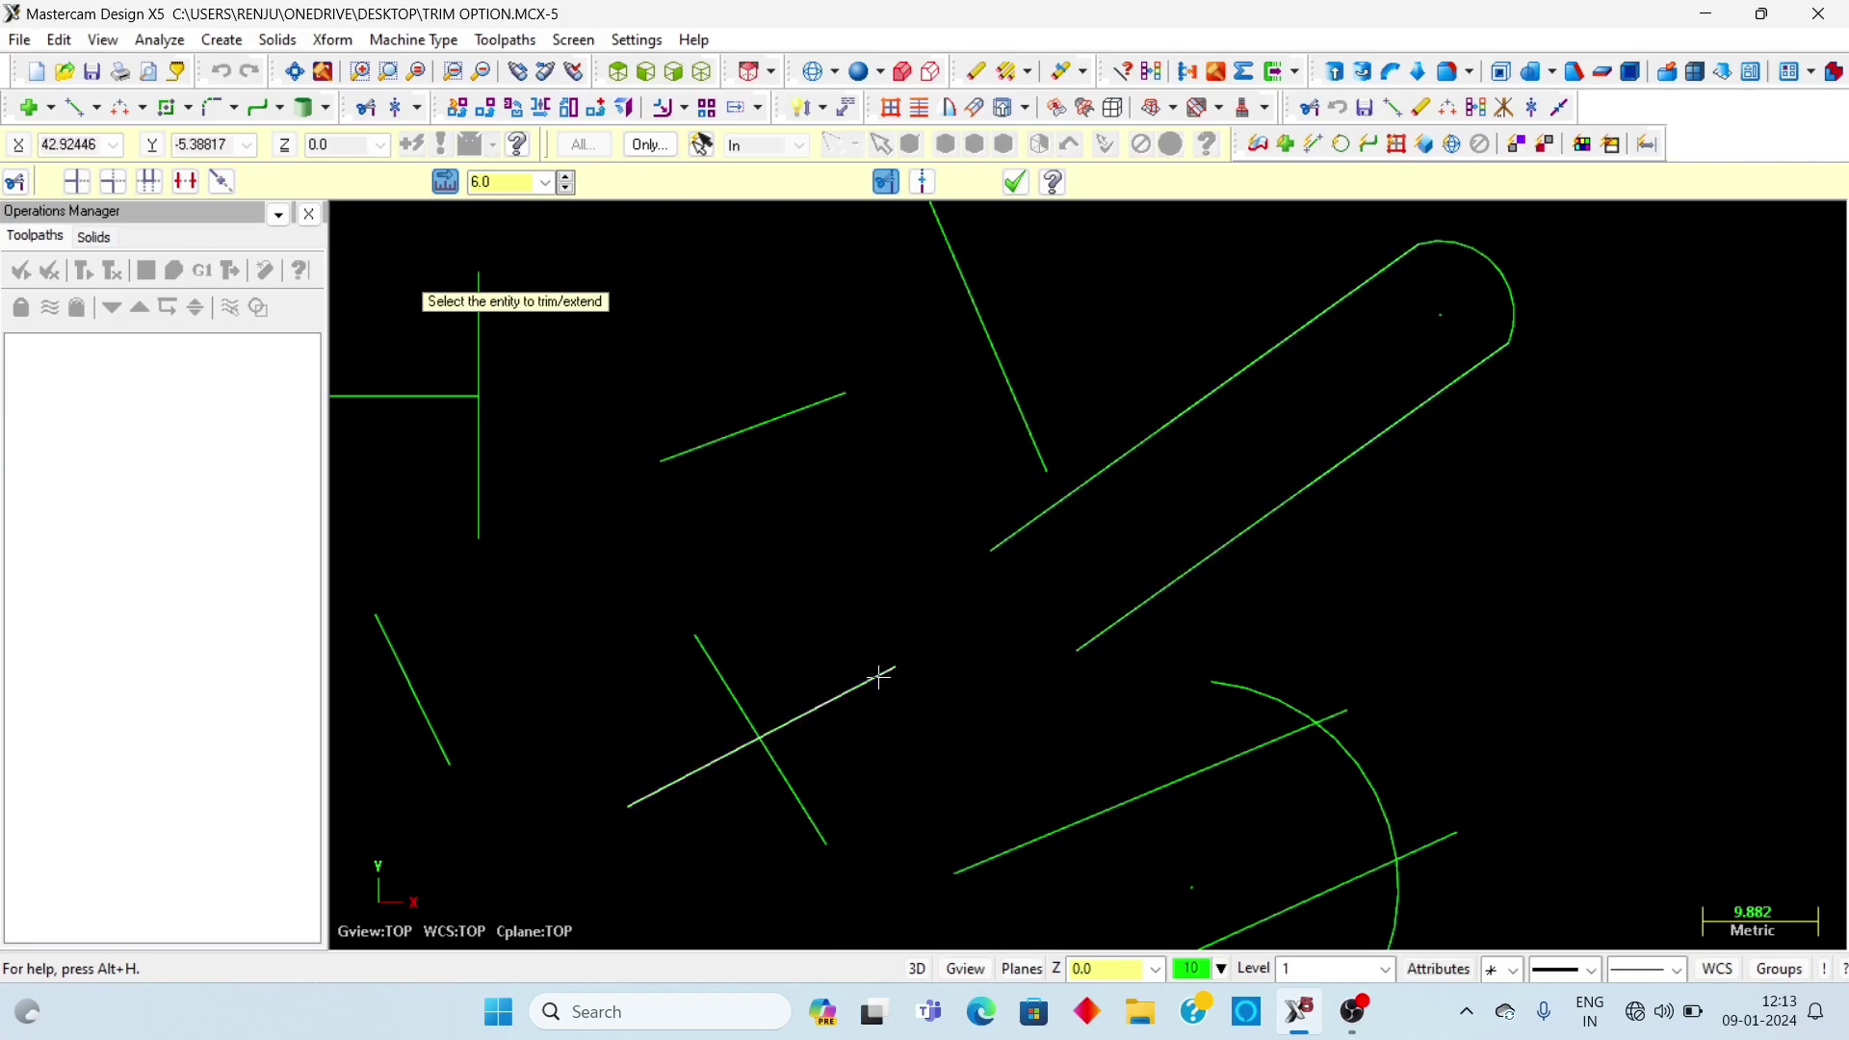
Set the extension length to 10.0 and extend the open end of the slot's upper straight line once more
scroll(885, 506, "down", 1)
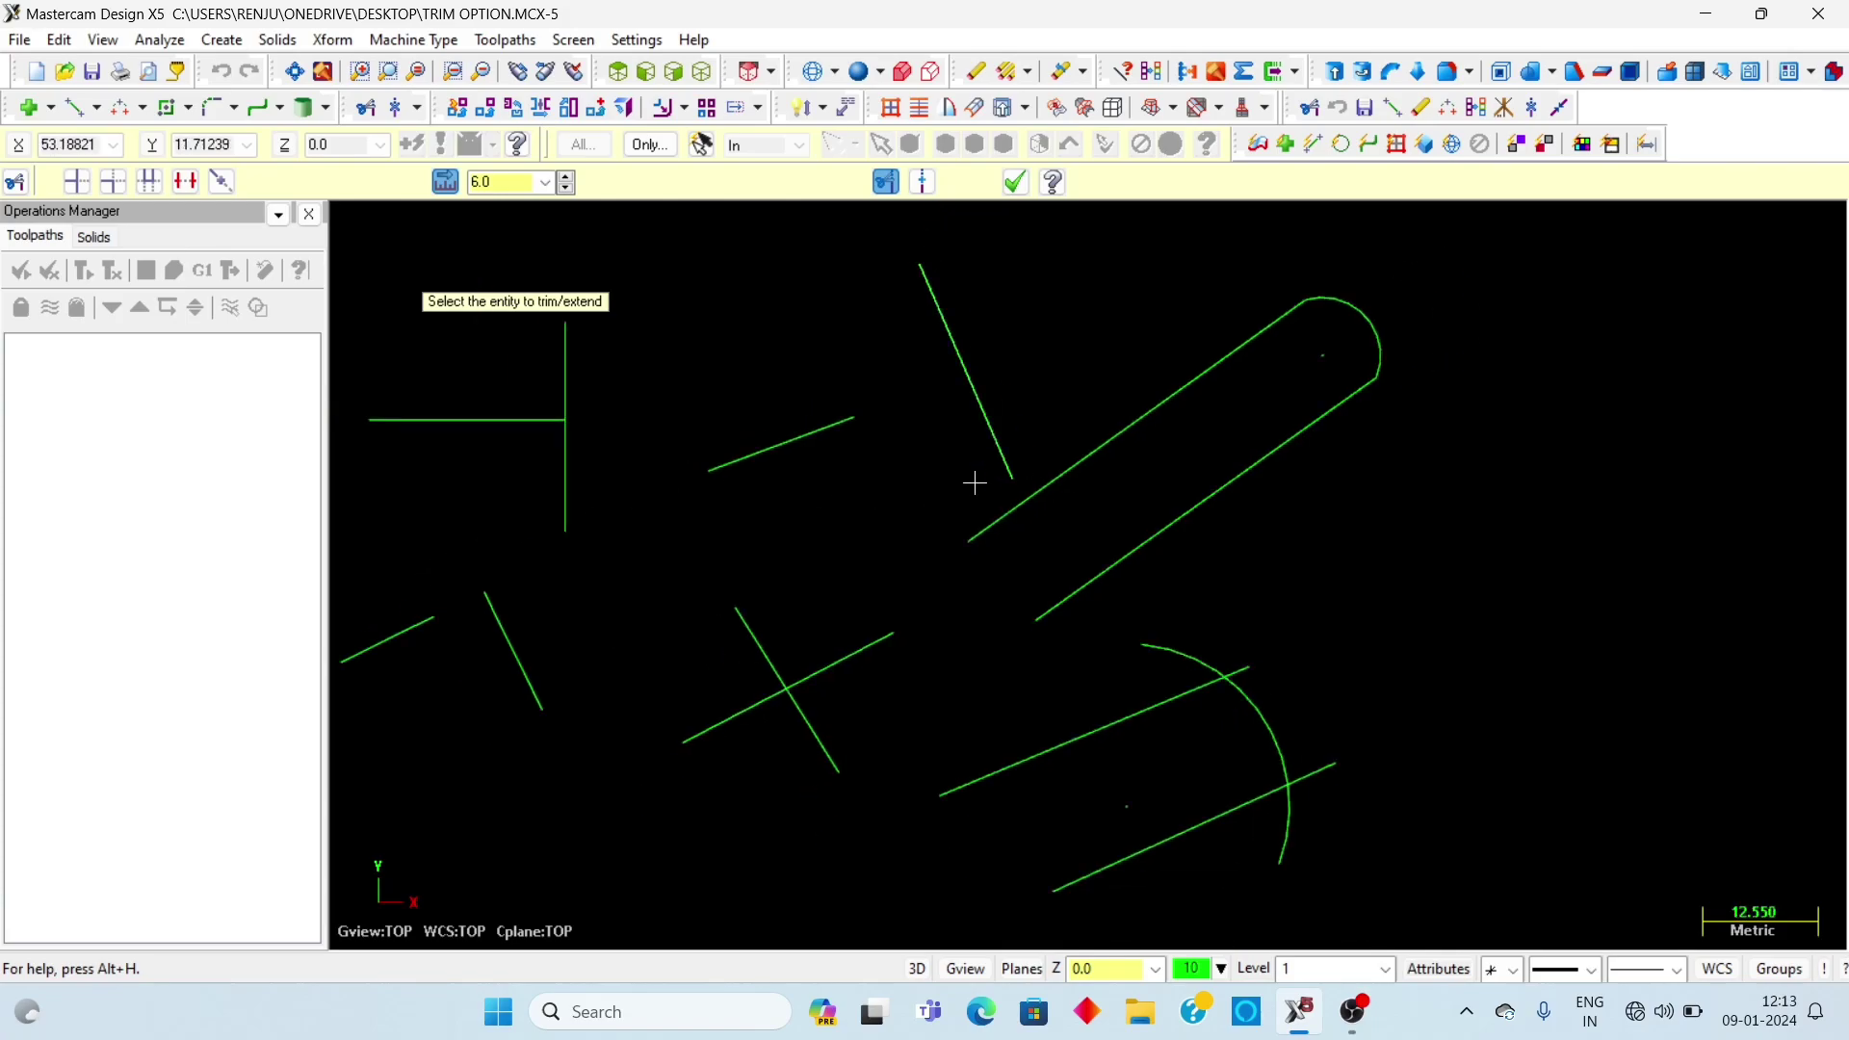
scroll(949, 463, "down", 1)
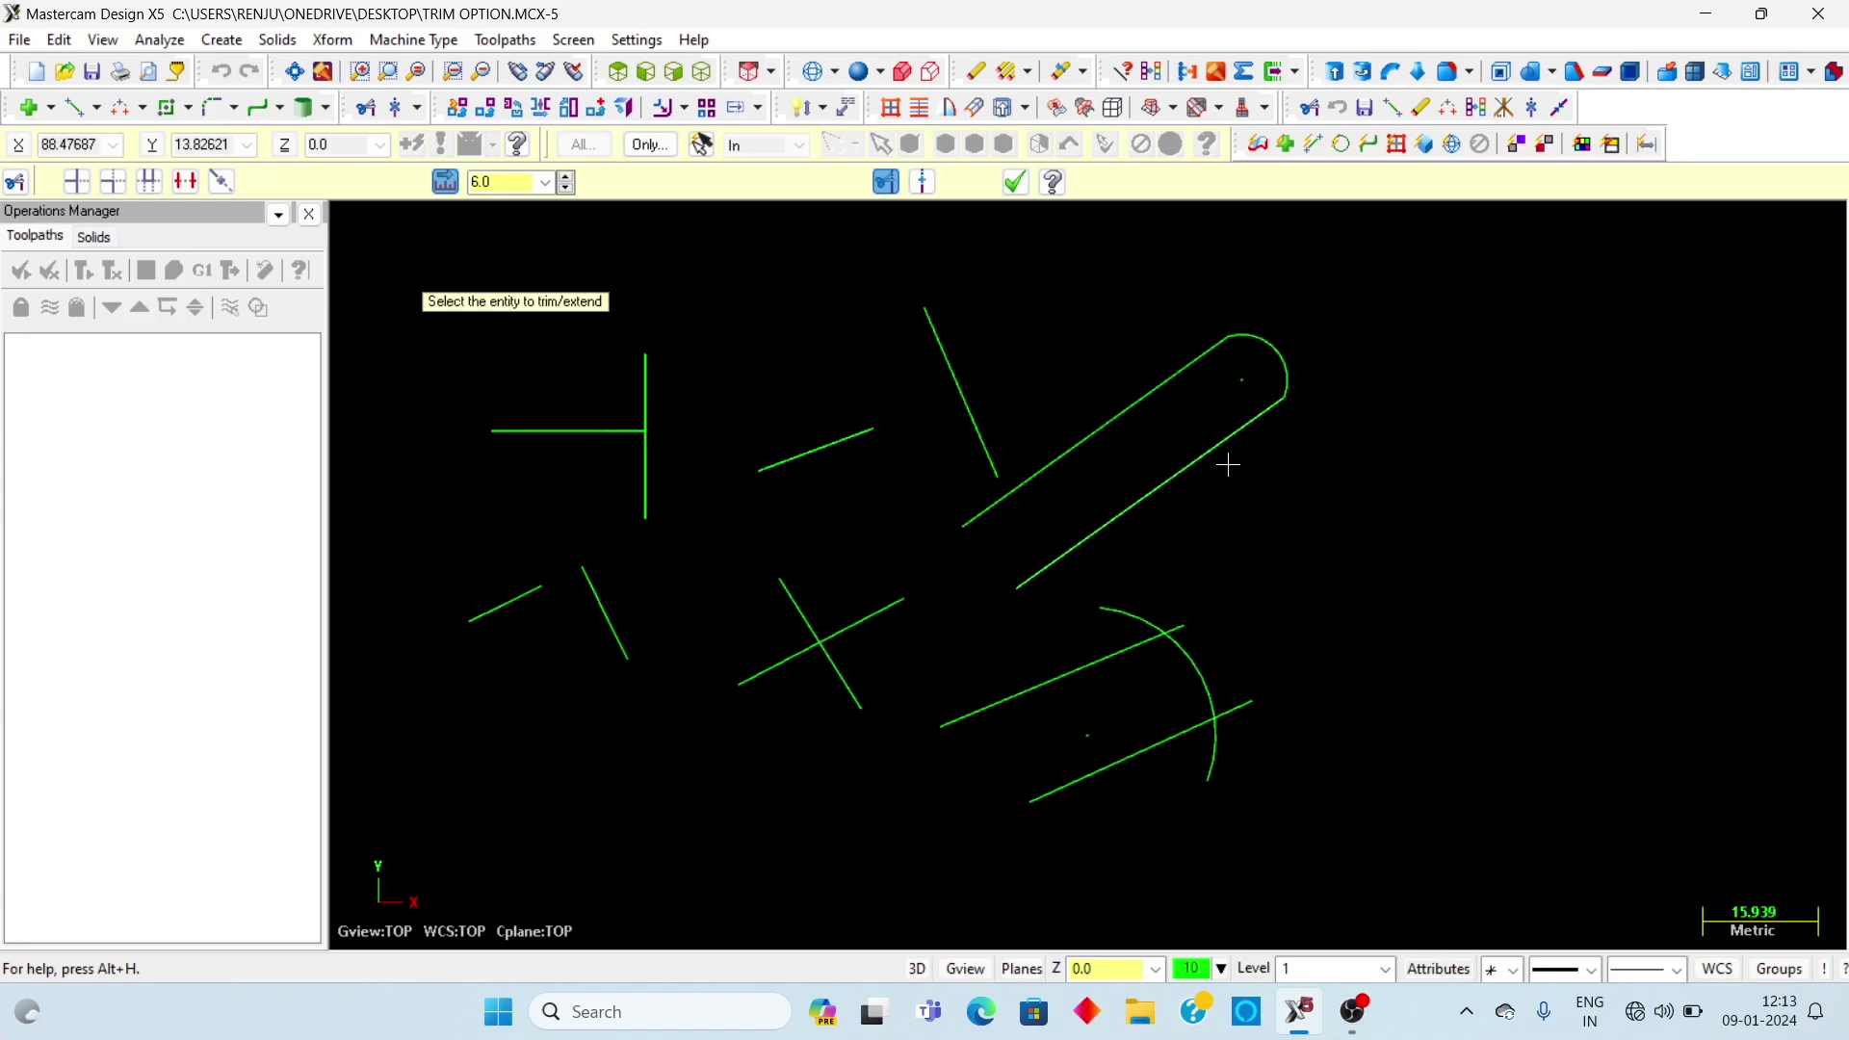
scroll(1297, 404, "down", 1)
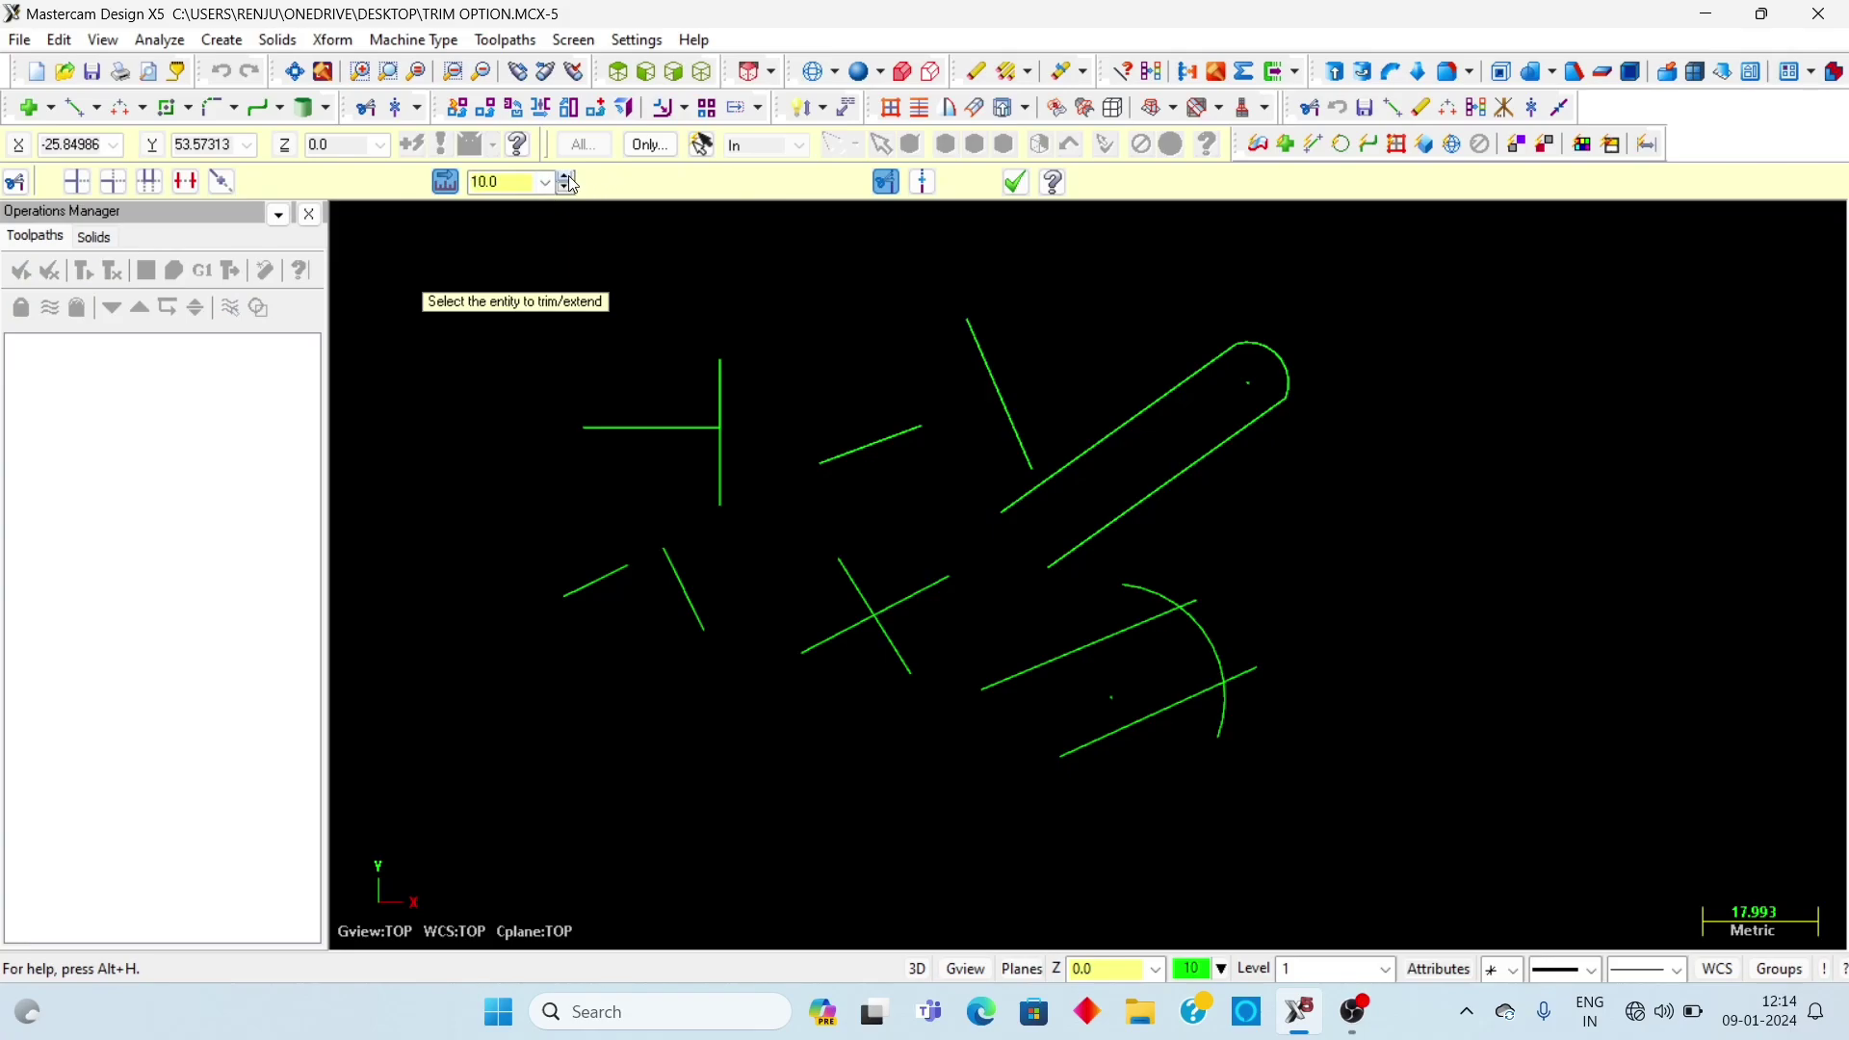
left_click(1024, 494)
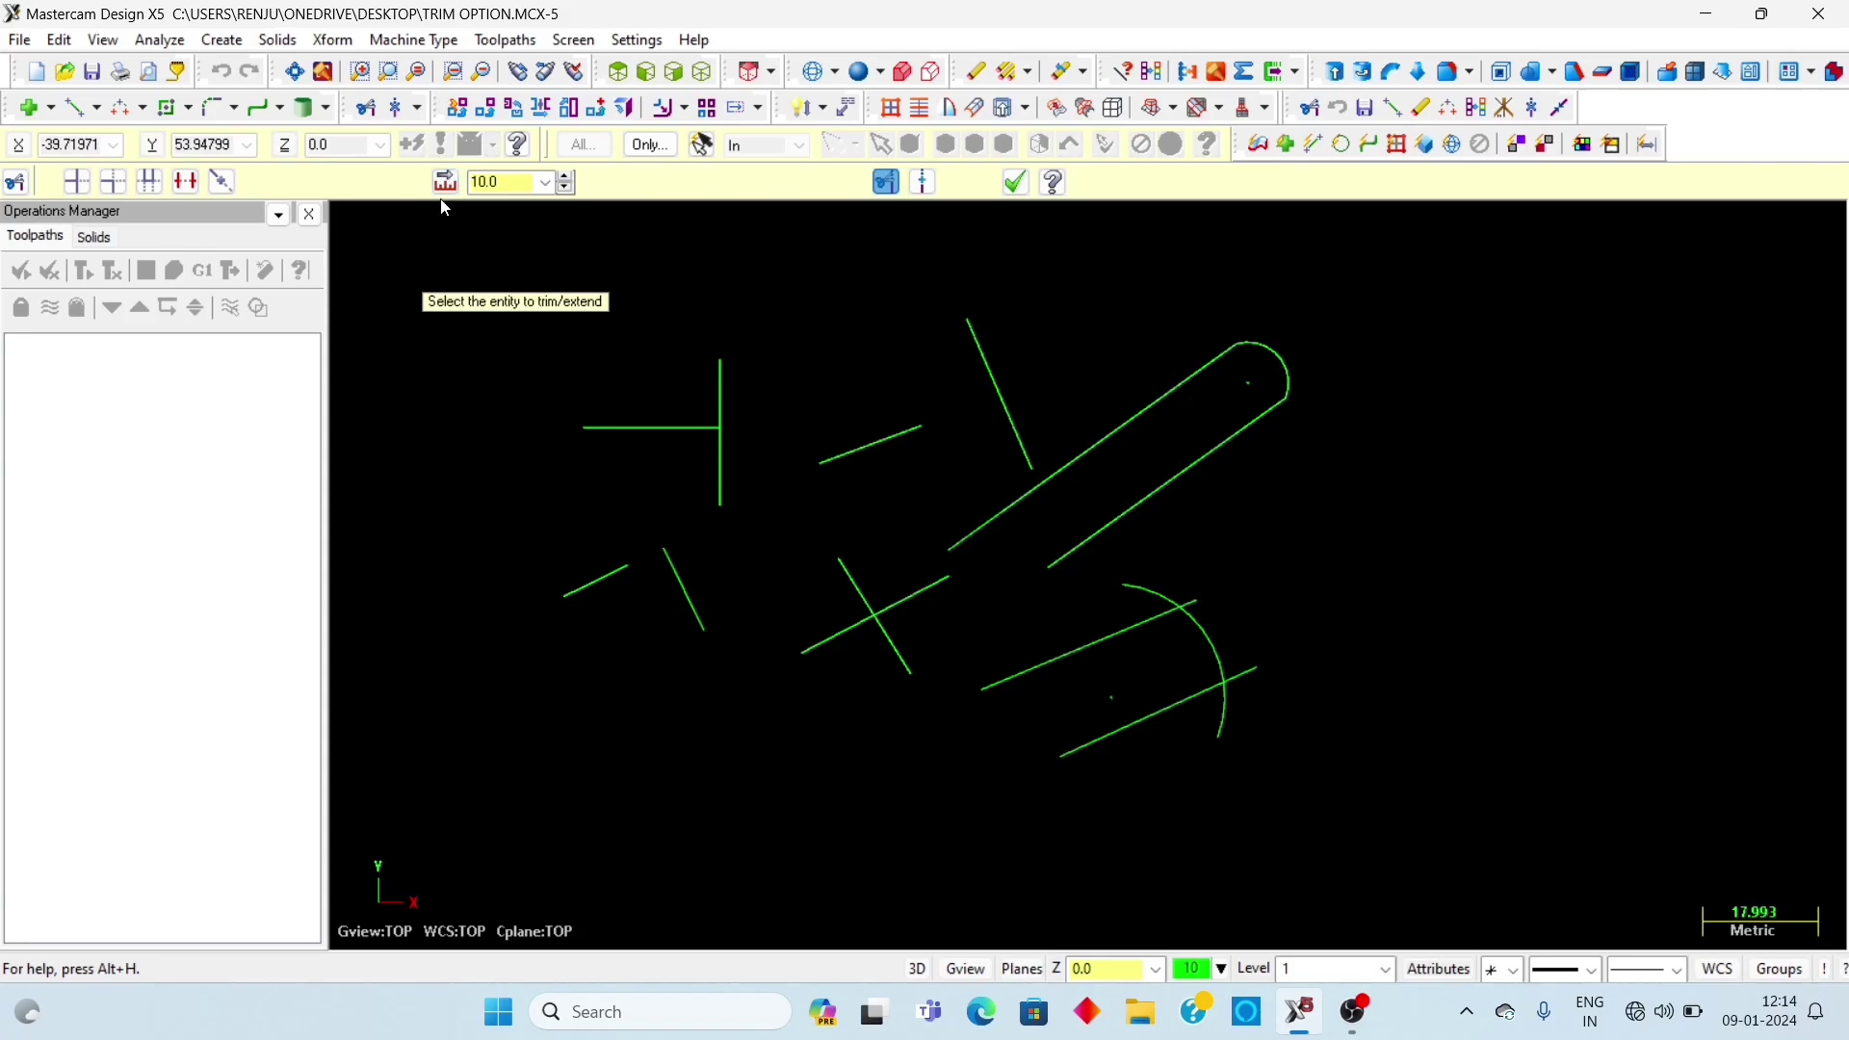
left_click(1045, 666)
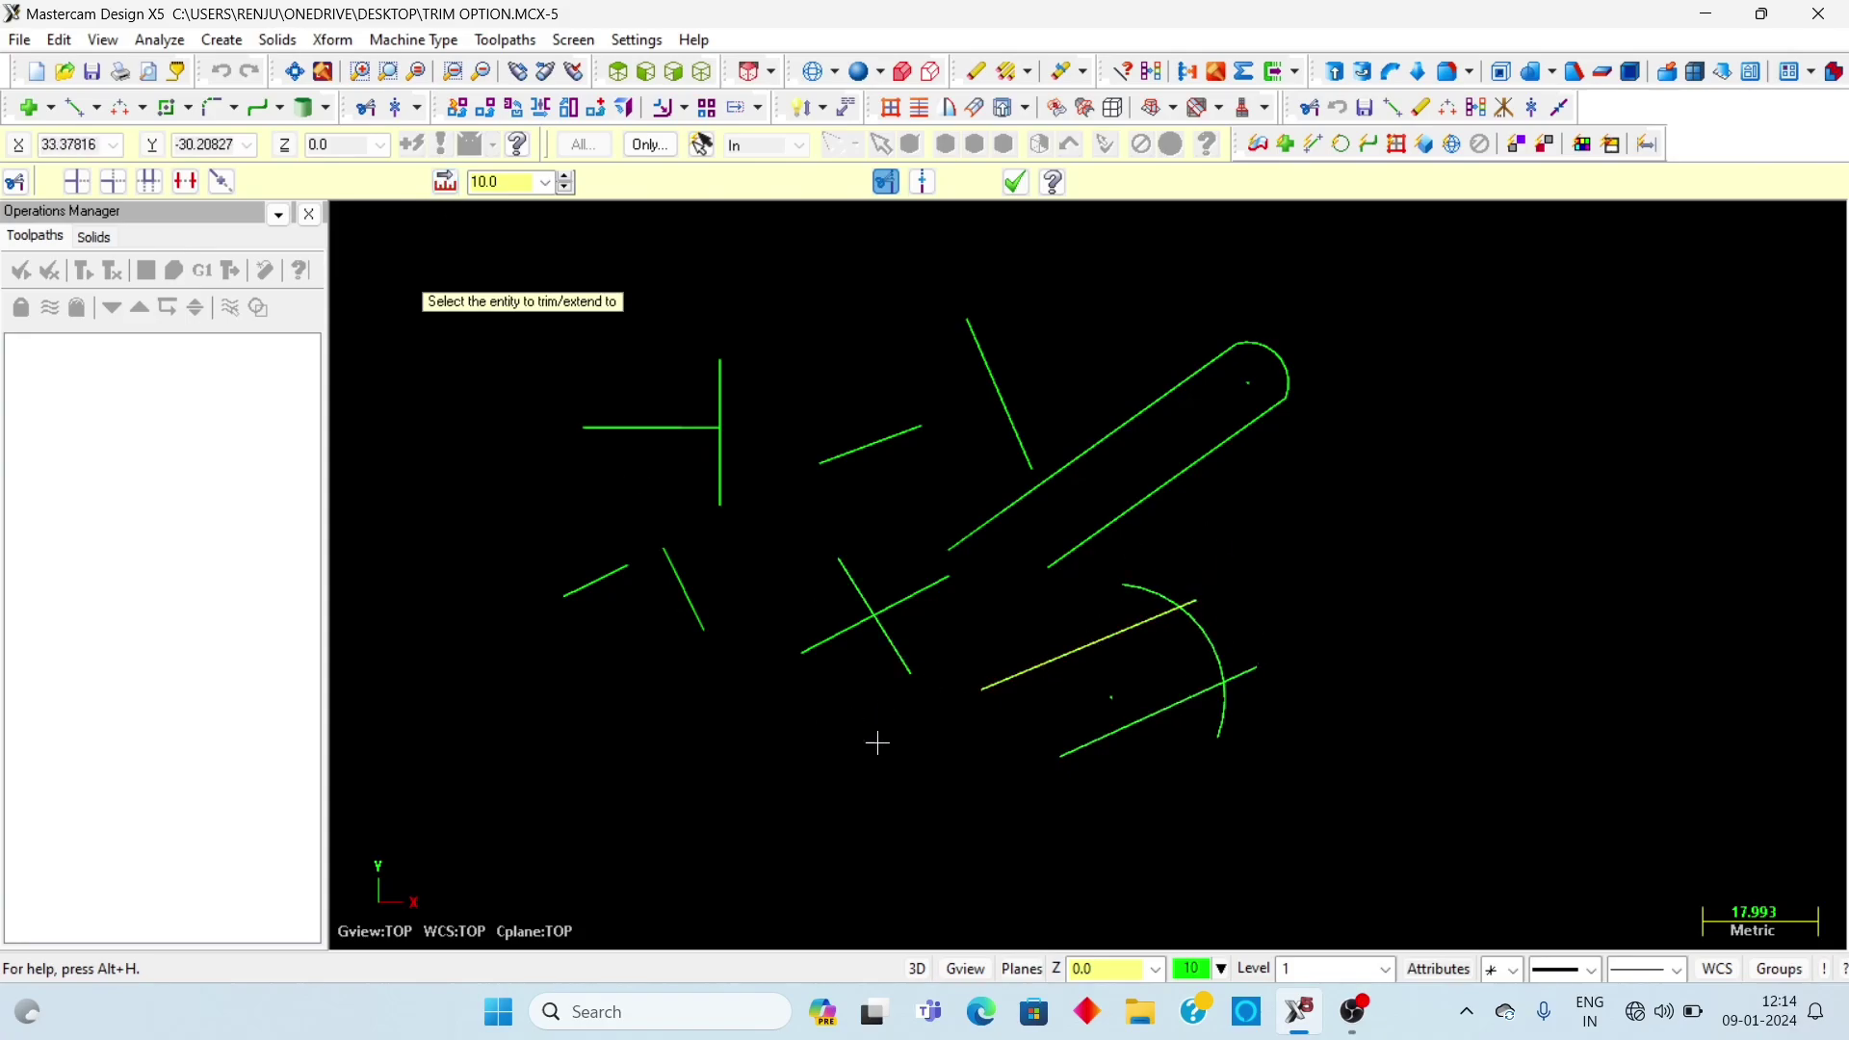
left_click(1007, 682)
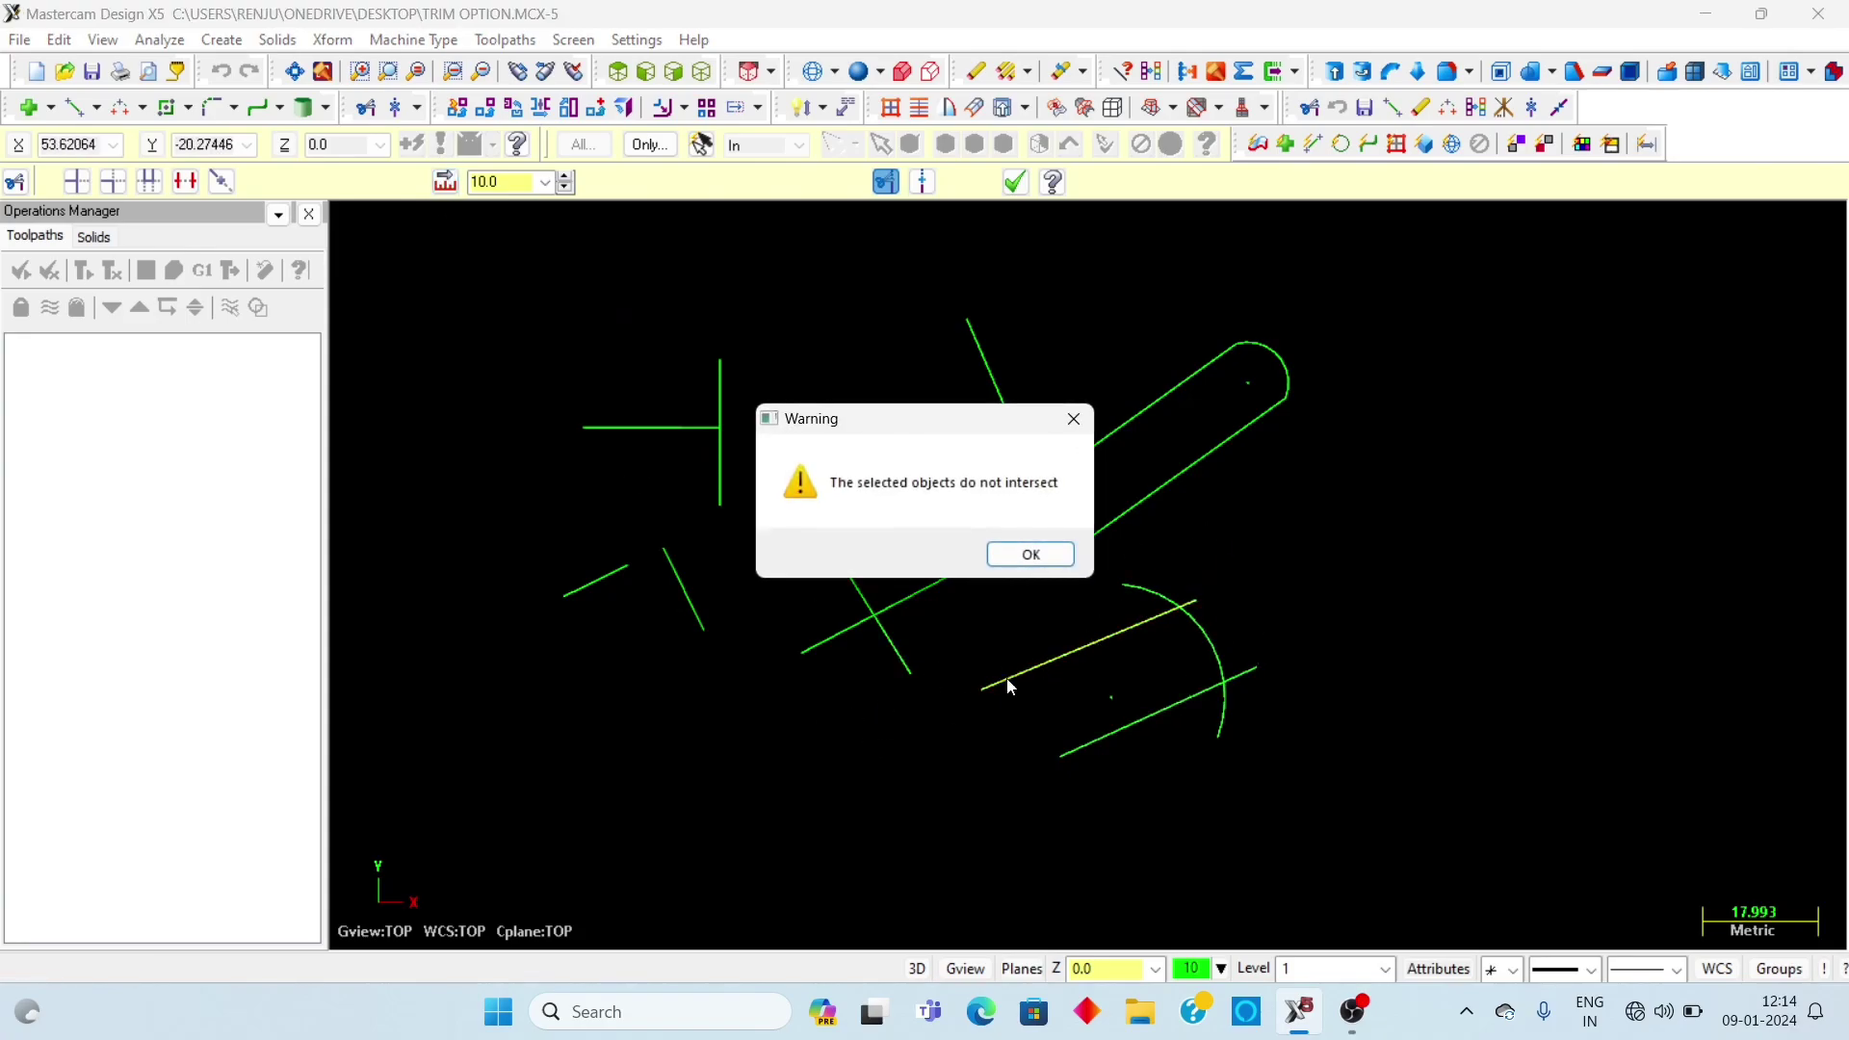
left_click(1031, 555)
key("Escape")
scroll(1004, 788, "up", 1)
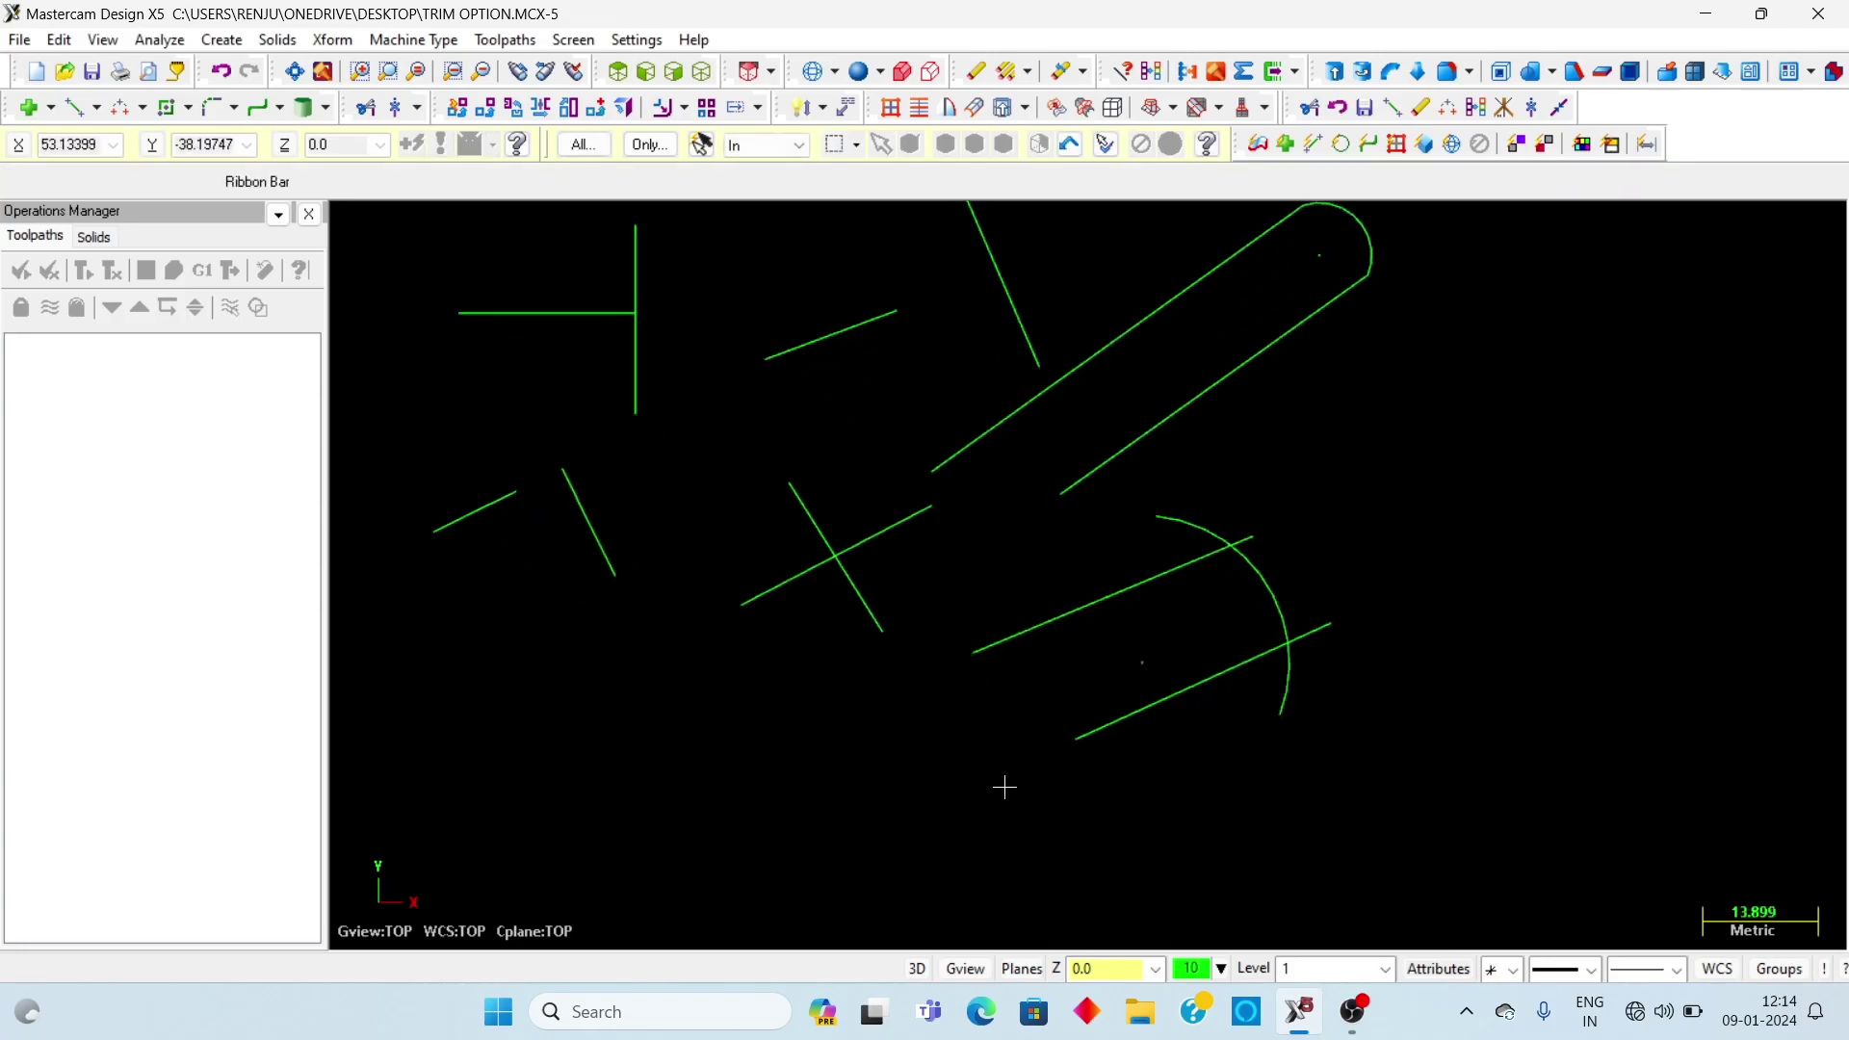
Restart Trim / Break / Extend in length mode at 10.0 and extend the upper line crossing the large arc three times
left_click(1083, 606)
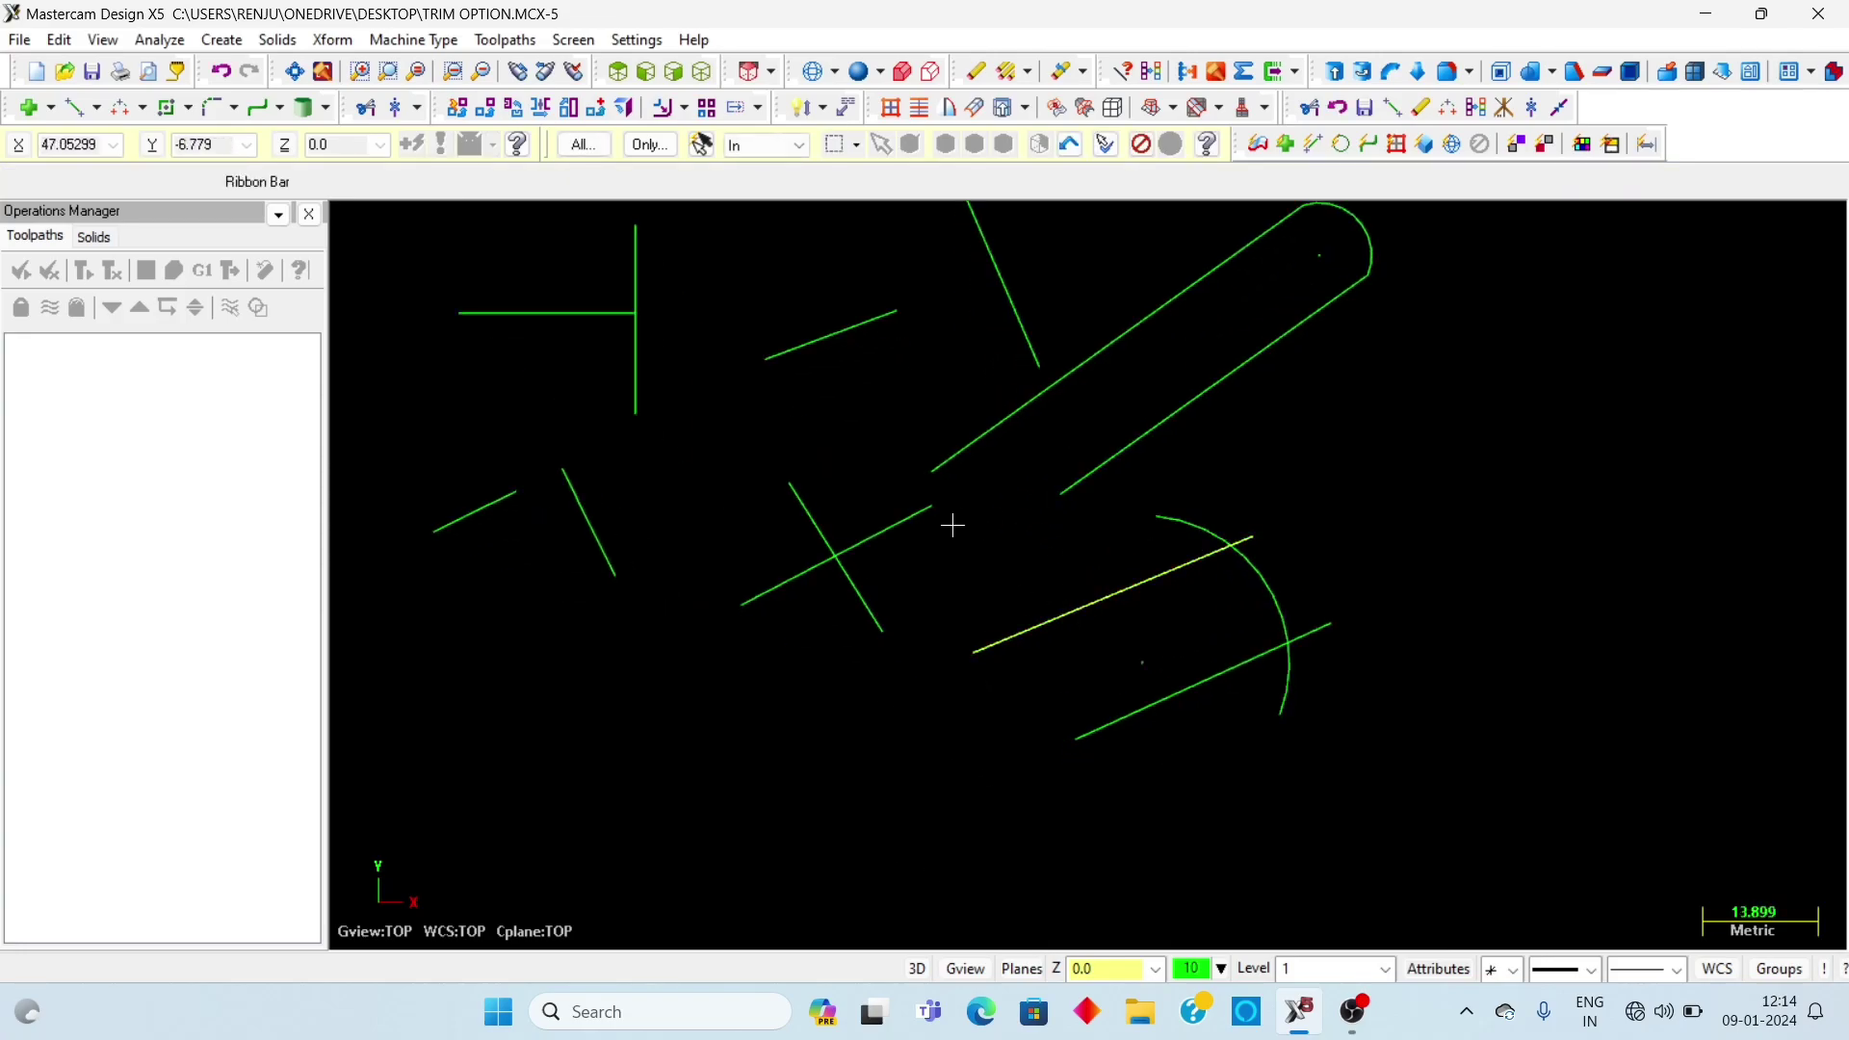
left_click(304, 107)
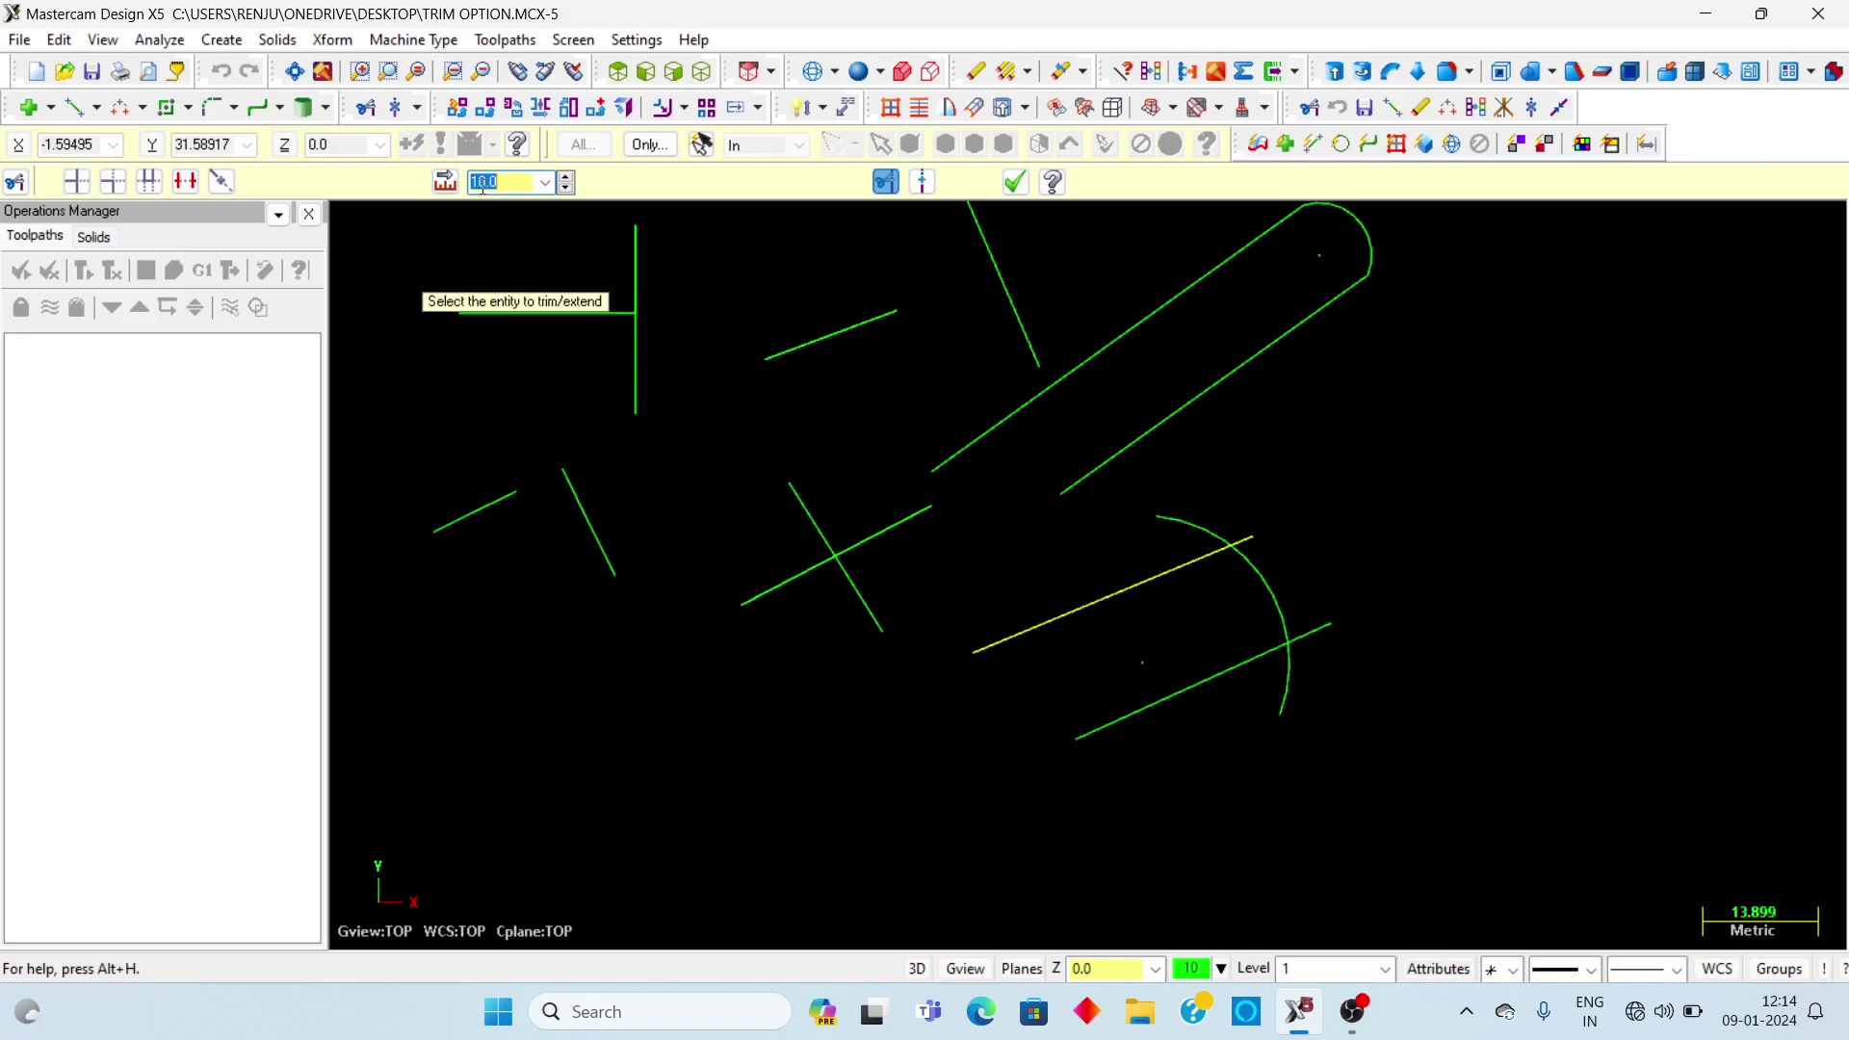
left_click(1054, 624)
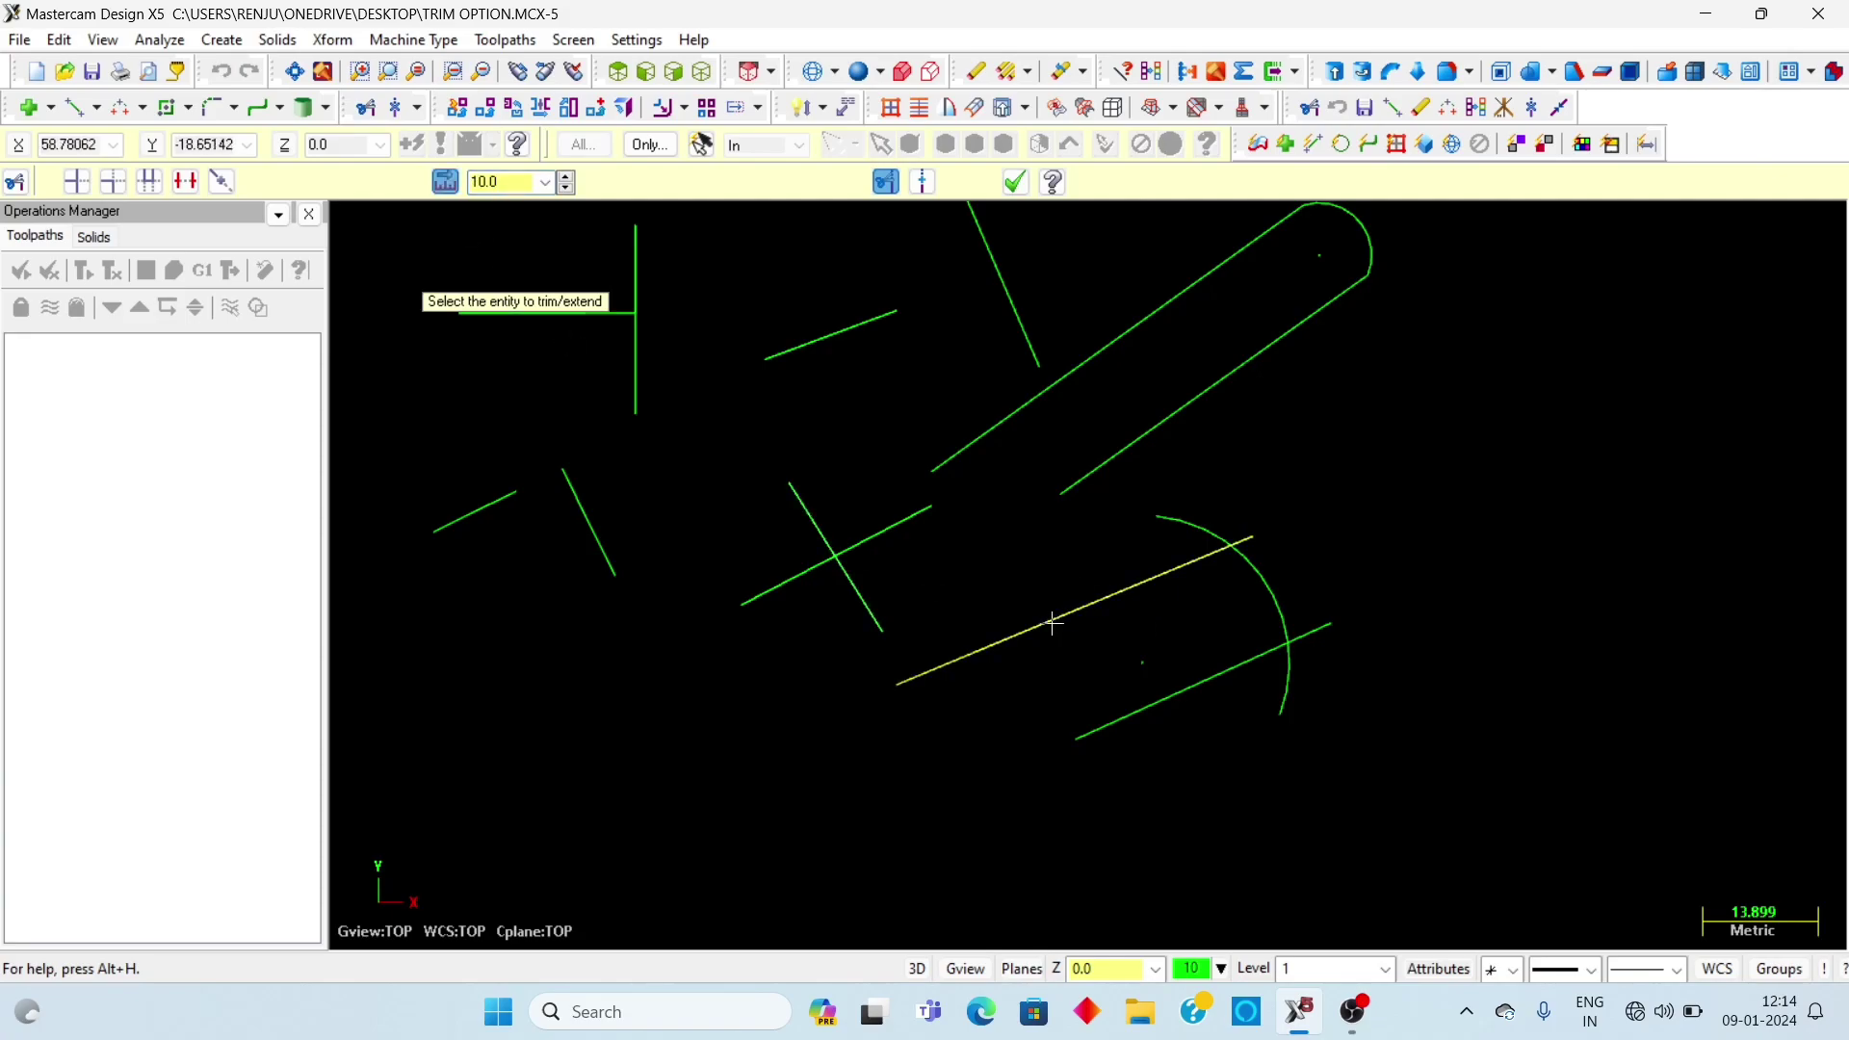
left_click(945, 665)
left_click(840, 711)
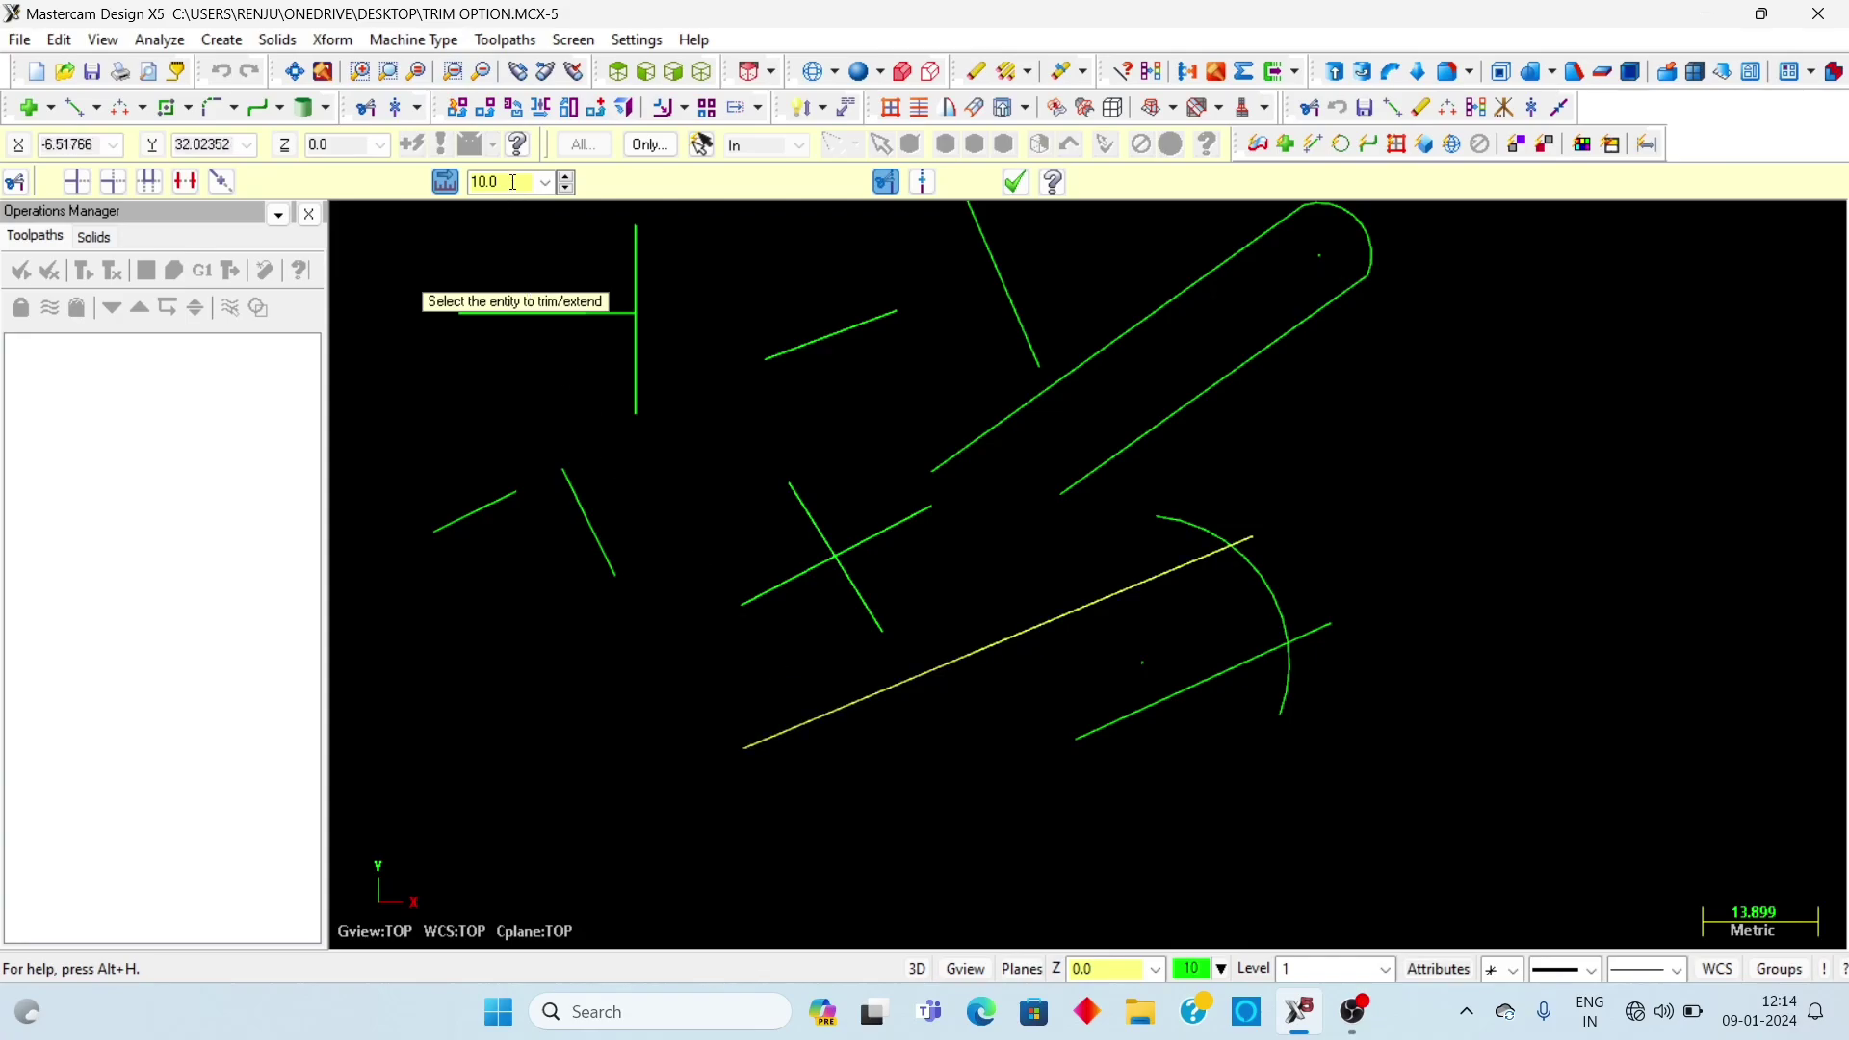
Repeatedly extend the X shape's gently sloped line at its lower end and its steep line at its upper end by 10.0
left_click(798, 581)
left_click(619, 663)
left_click(796, 506)
left_click(753, 422)
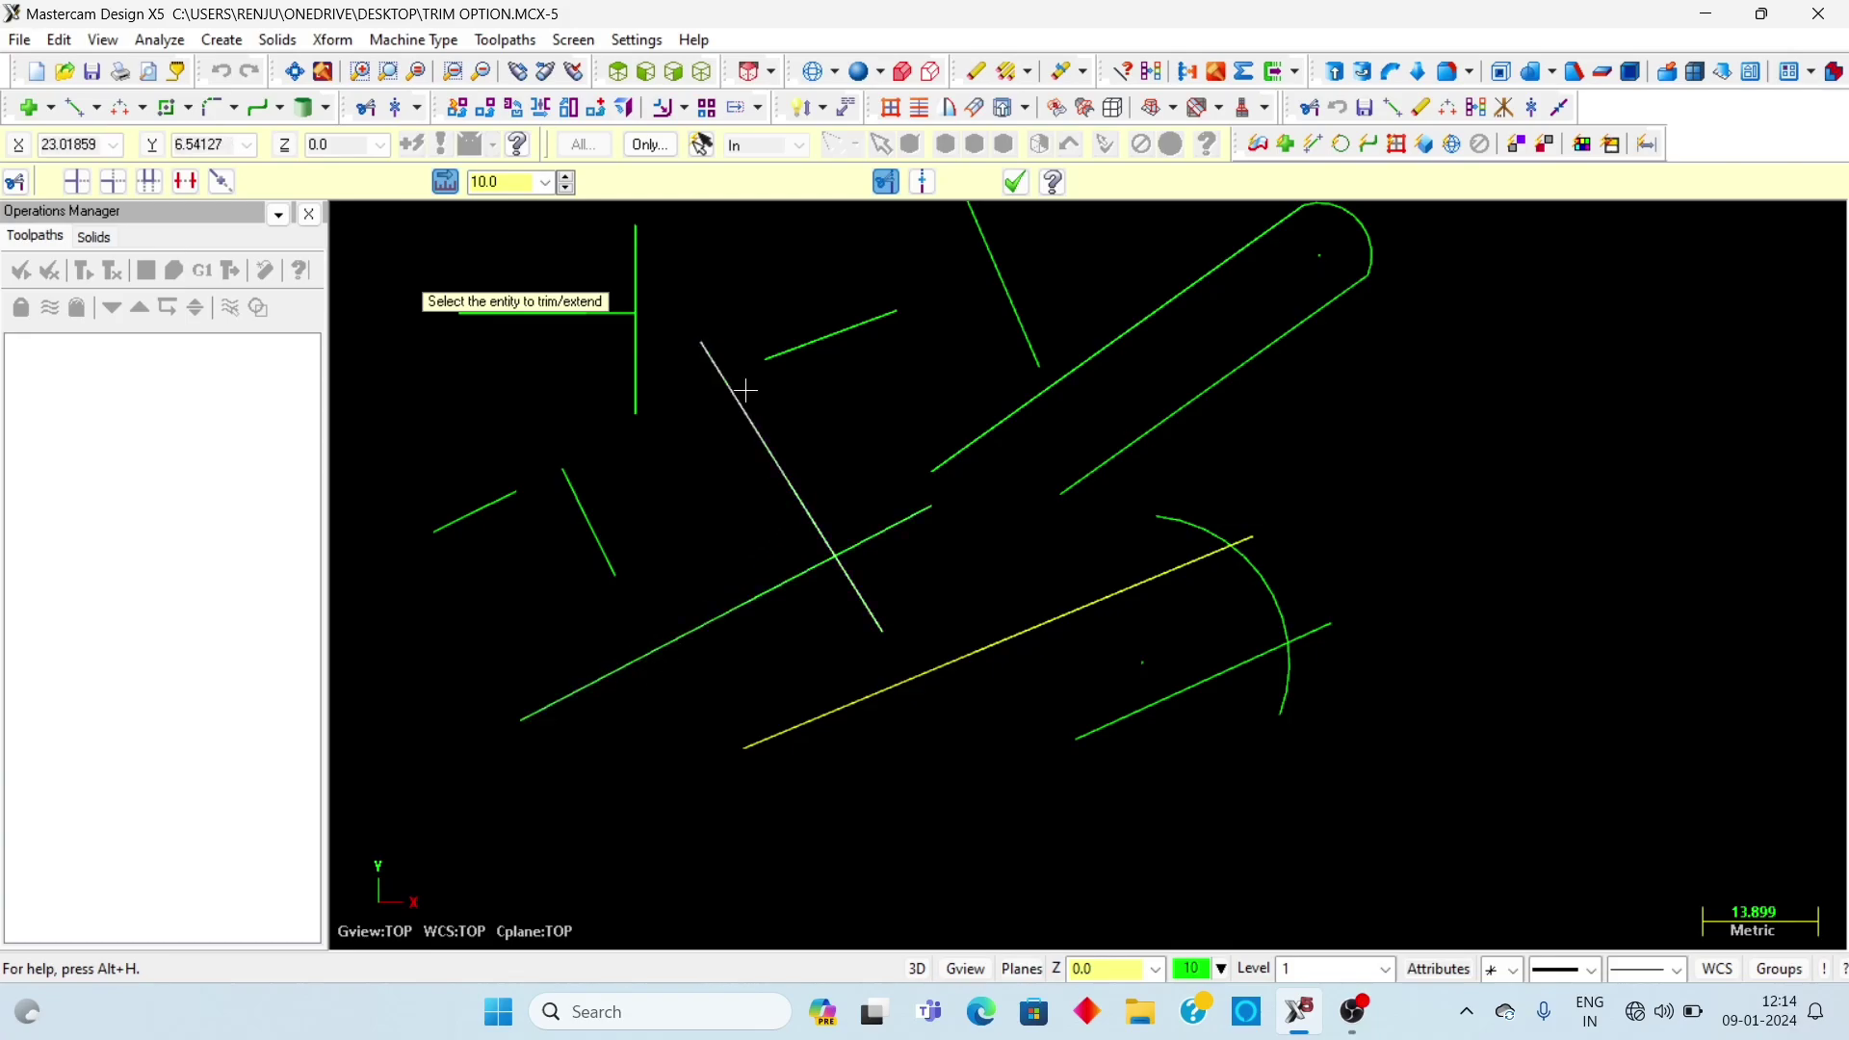
left_click(628, 316)
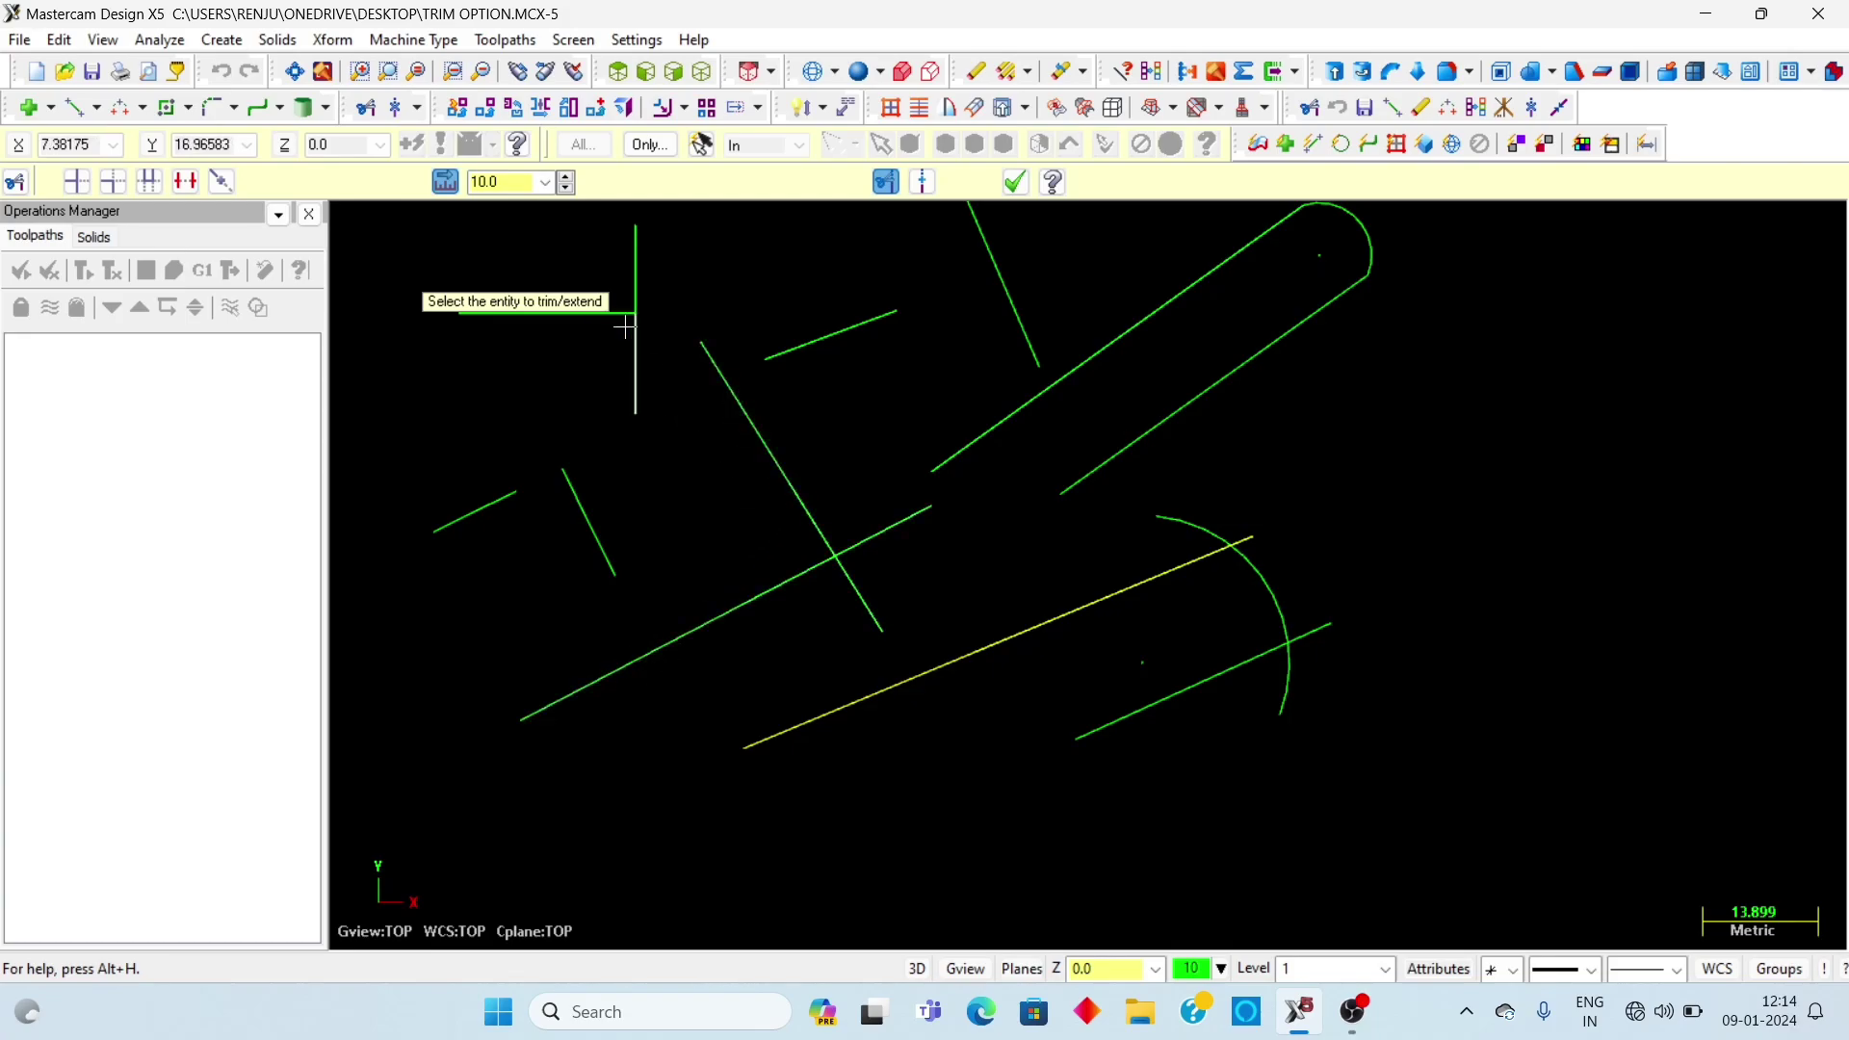
scroll(1300, 540, "down", 2)
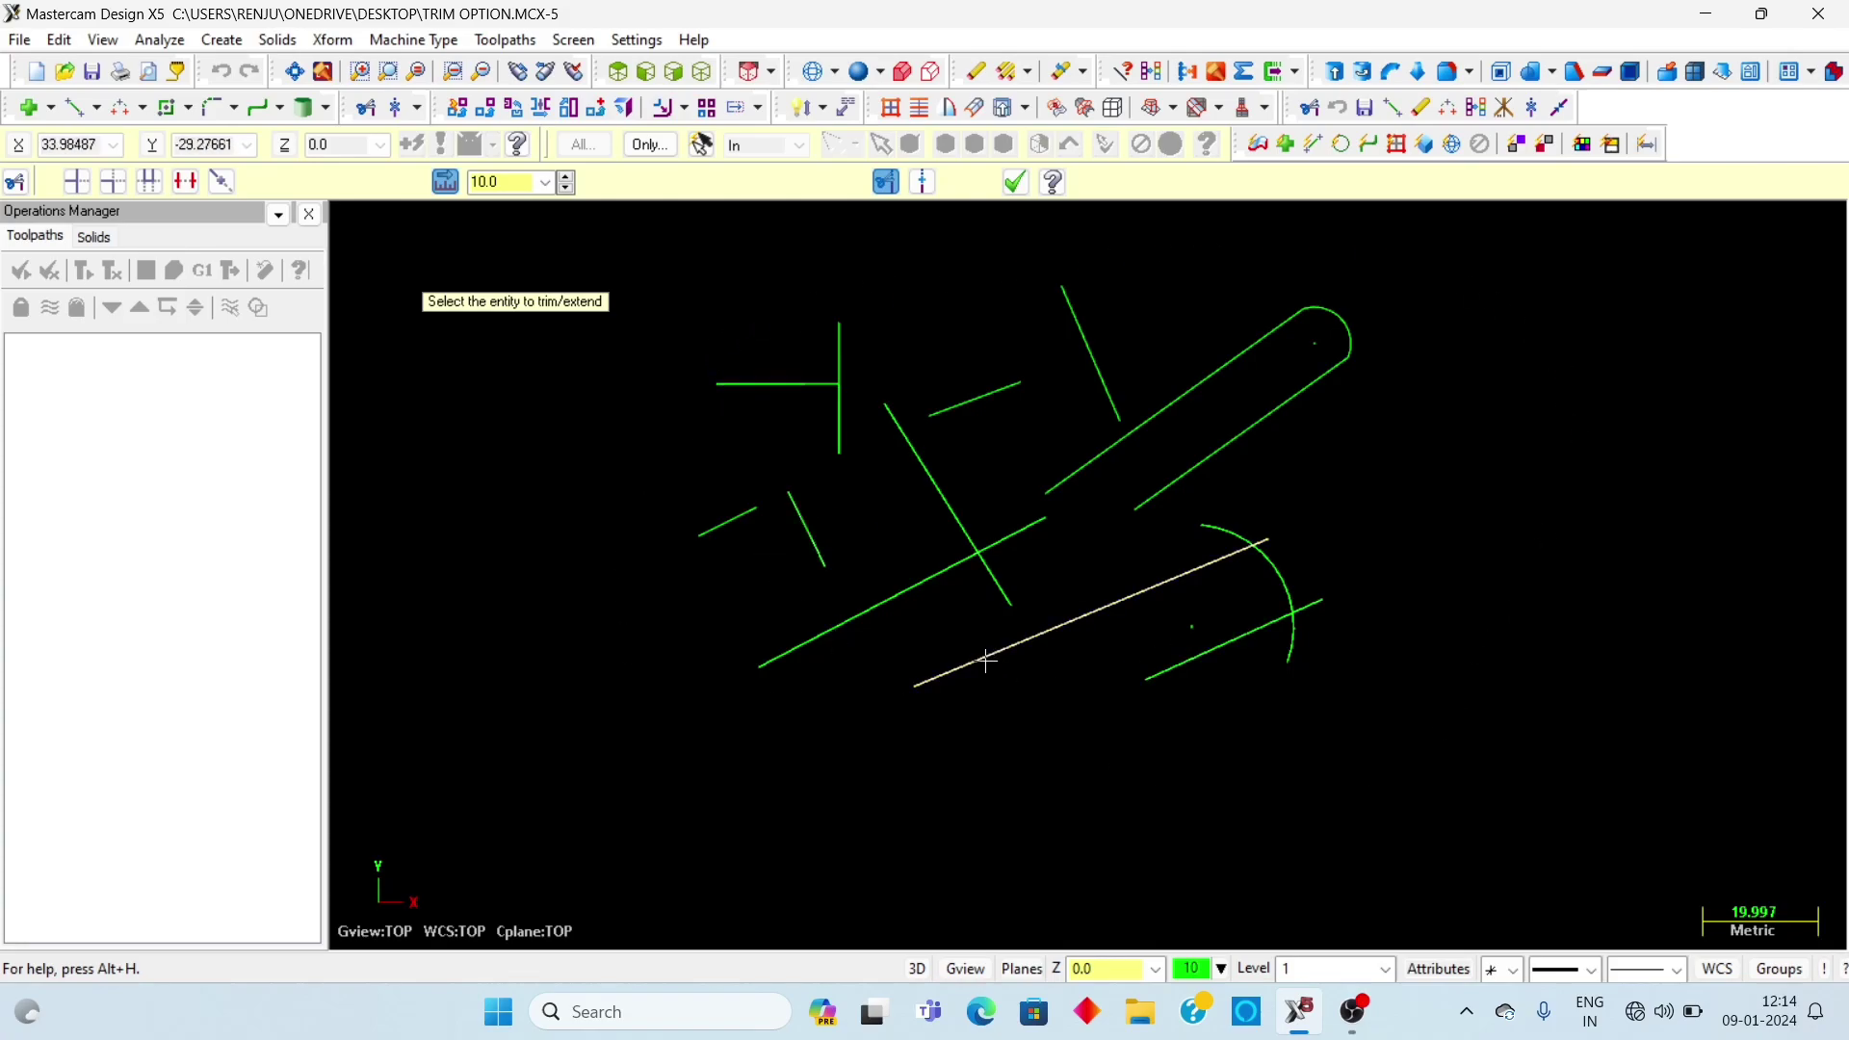
Exit trimming and undo all the length extensions of the arc-crossing line, the X shape's lines and the slot's lines
key("Escape")
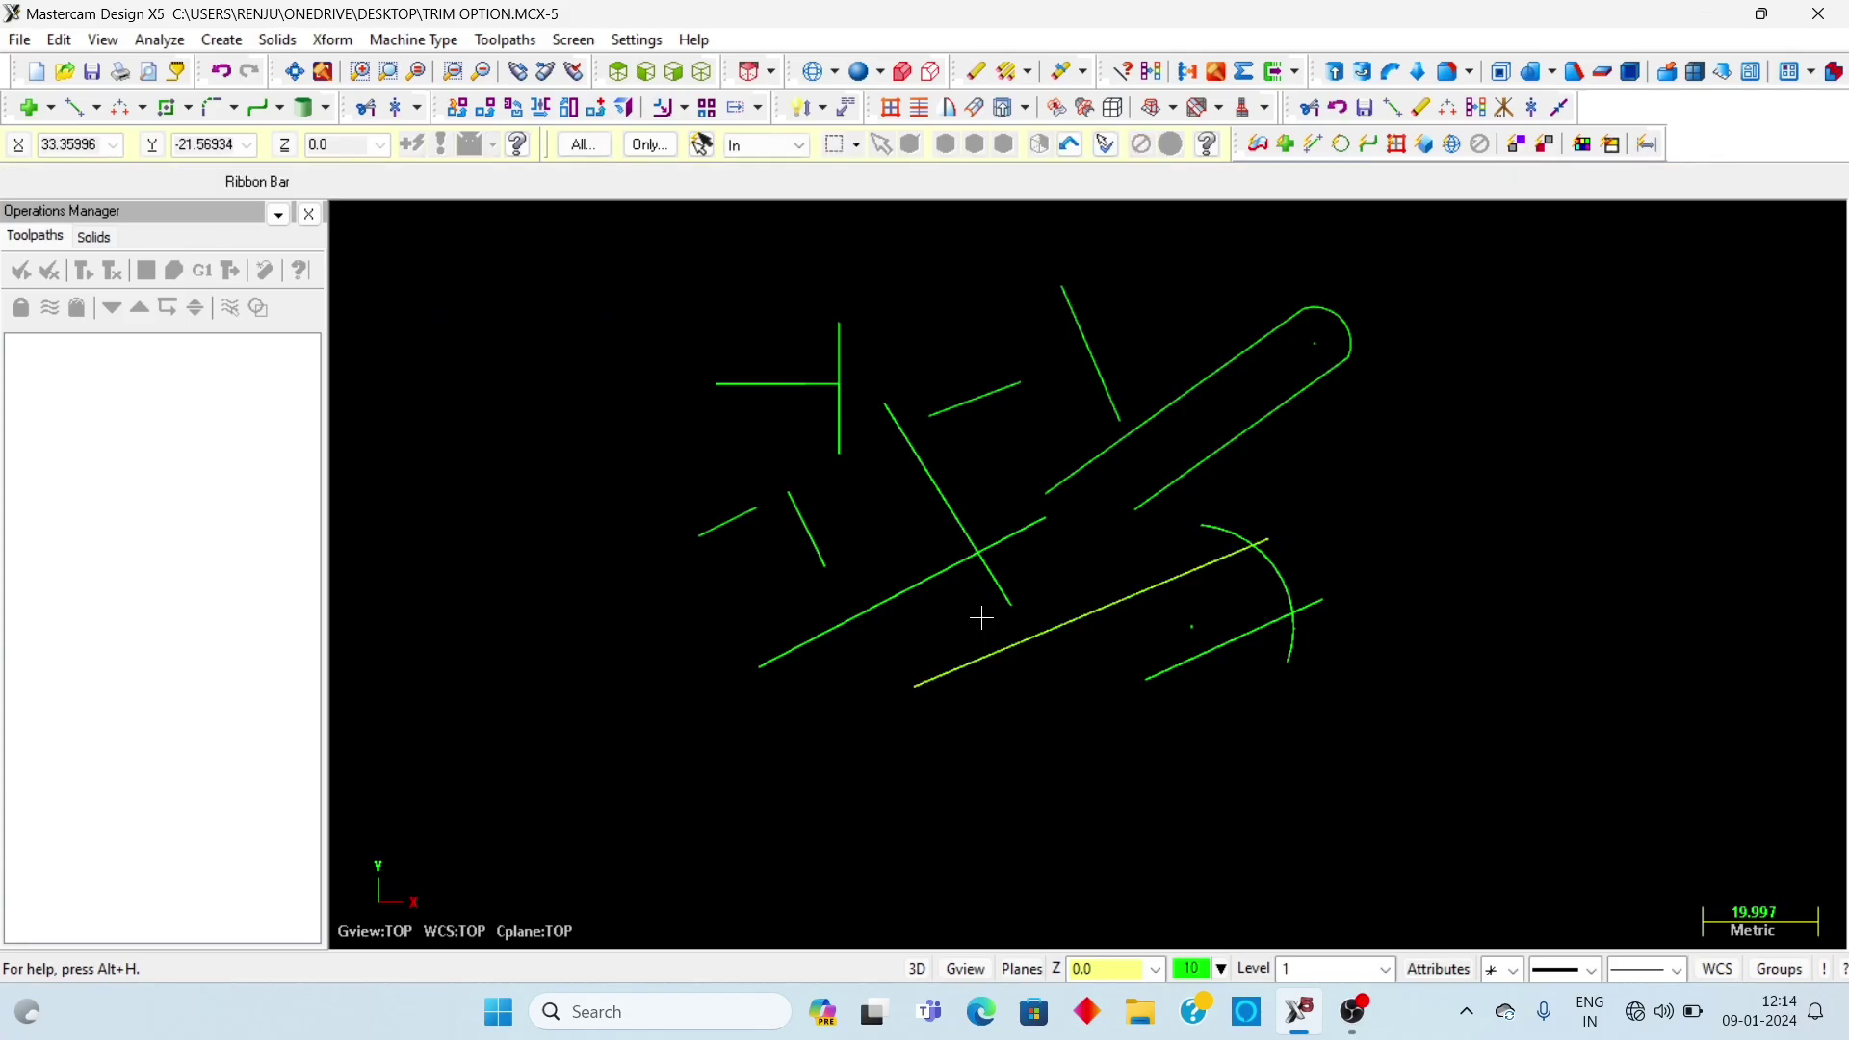
key("ctrl+z")
key("ctrl+z")
key("ctrl+z")
key("ctrl+z")
key("ctrl+z")
key("ctrl+z")
key("ctrl+z")
key("ctrl+z")
key("ctrl+z")
key("ctrl+z")
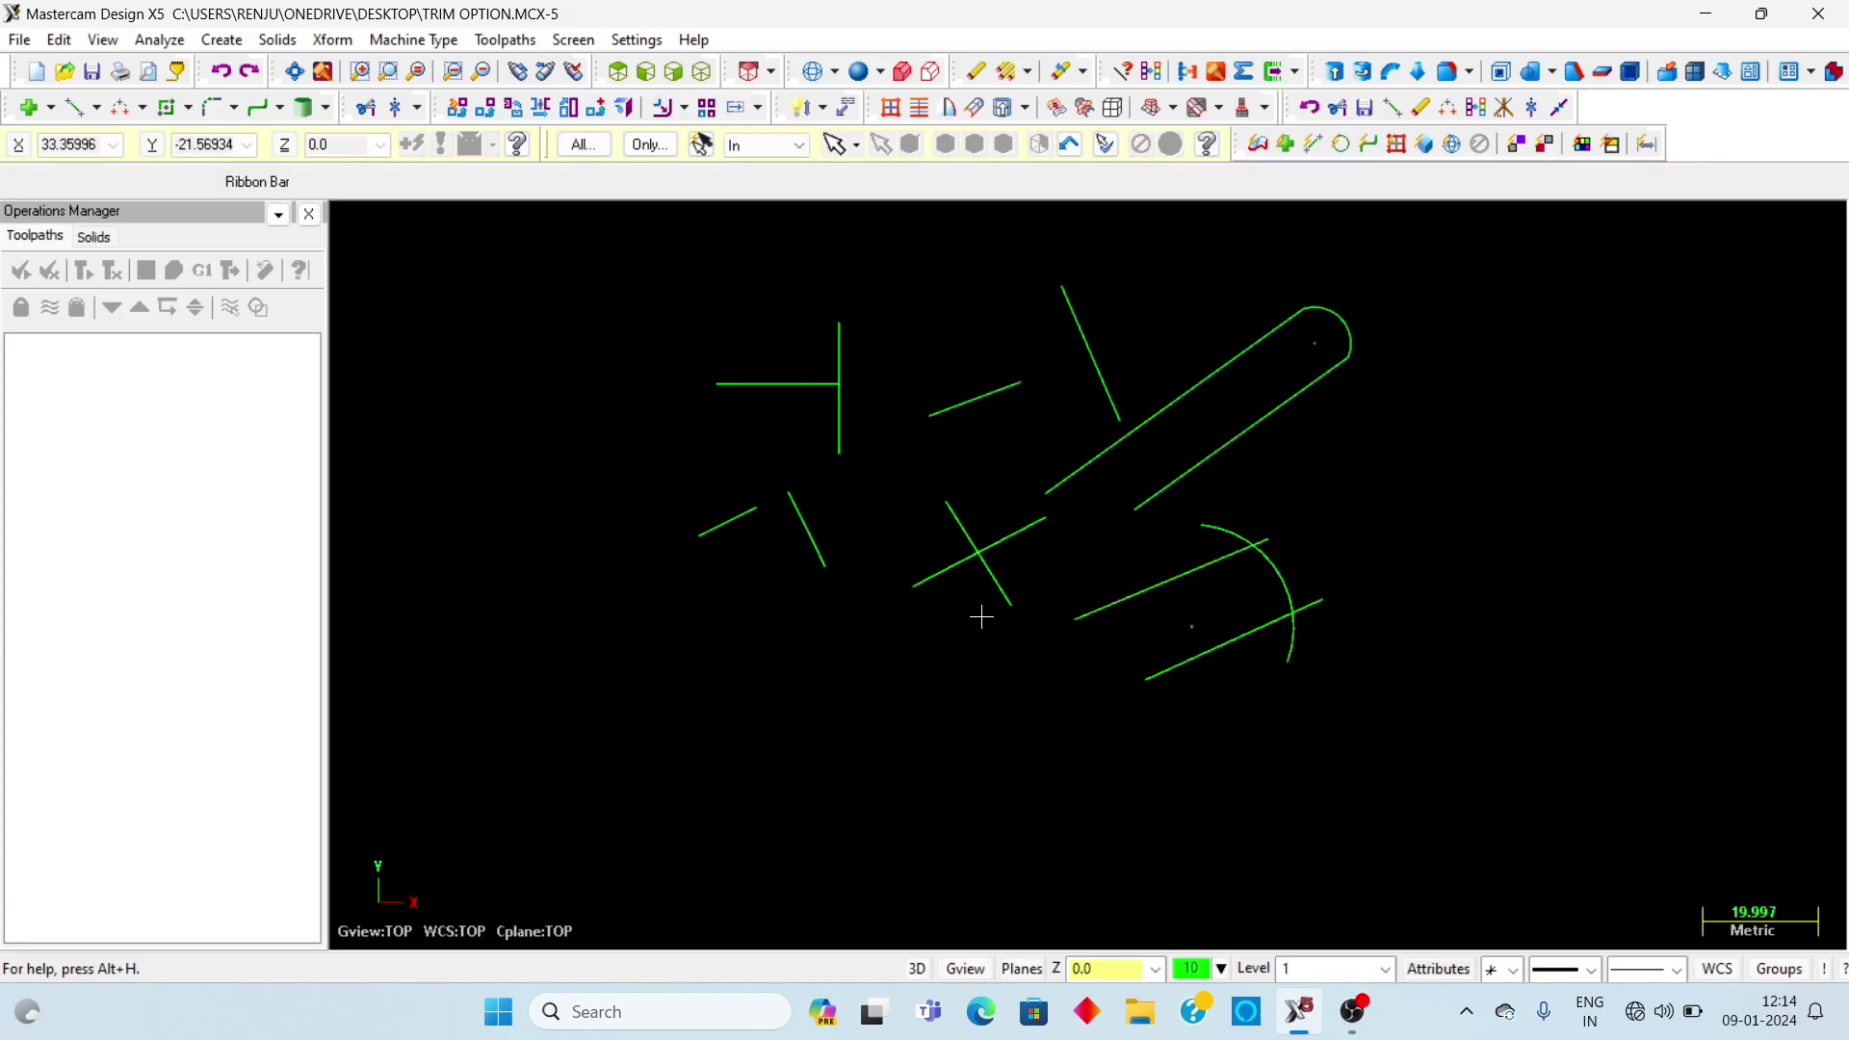
key("ctrl+z")
key("ctrl+z")
key("ctrl+z")
key("ctrl+z")
key("ctrl+z")
key("ctrl+z")
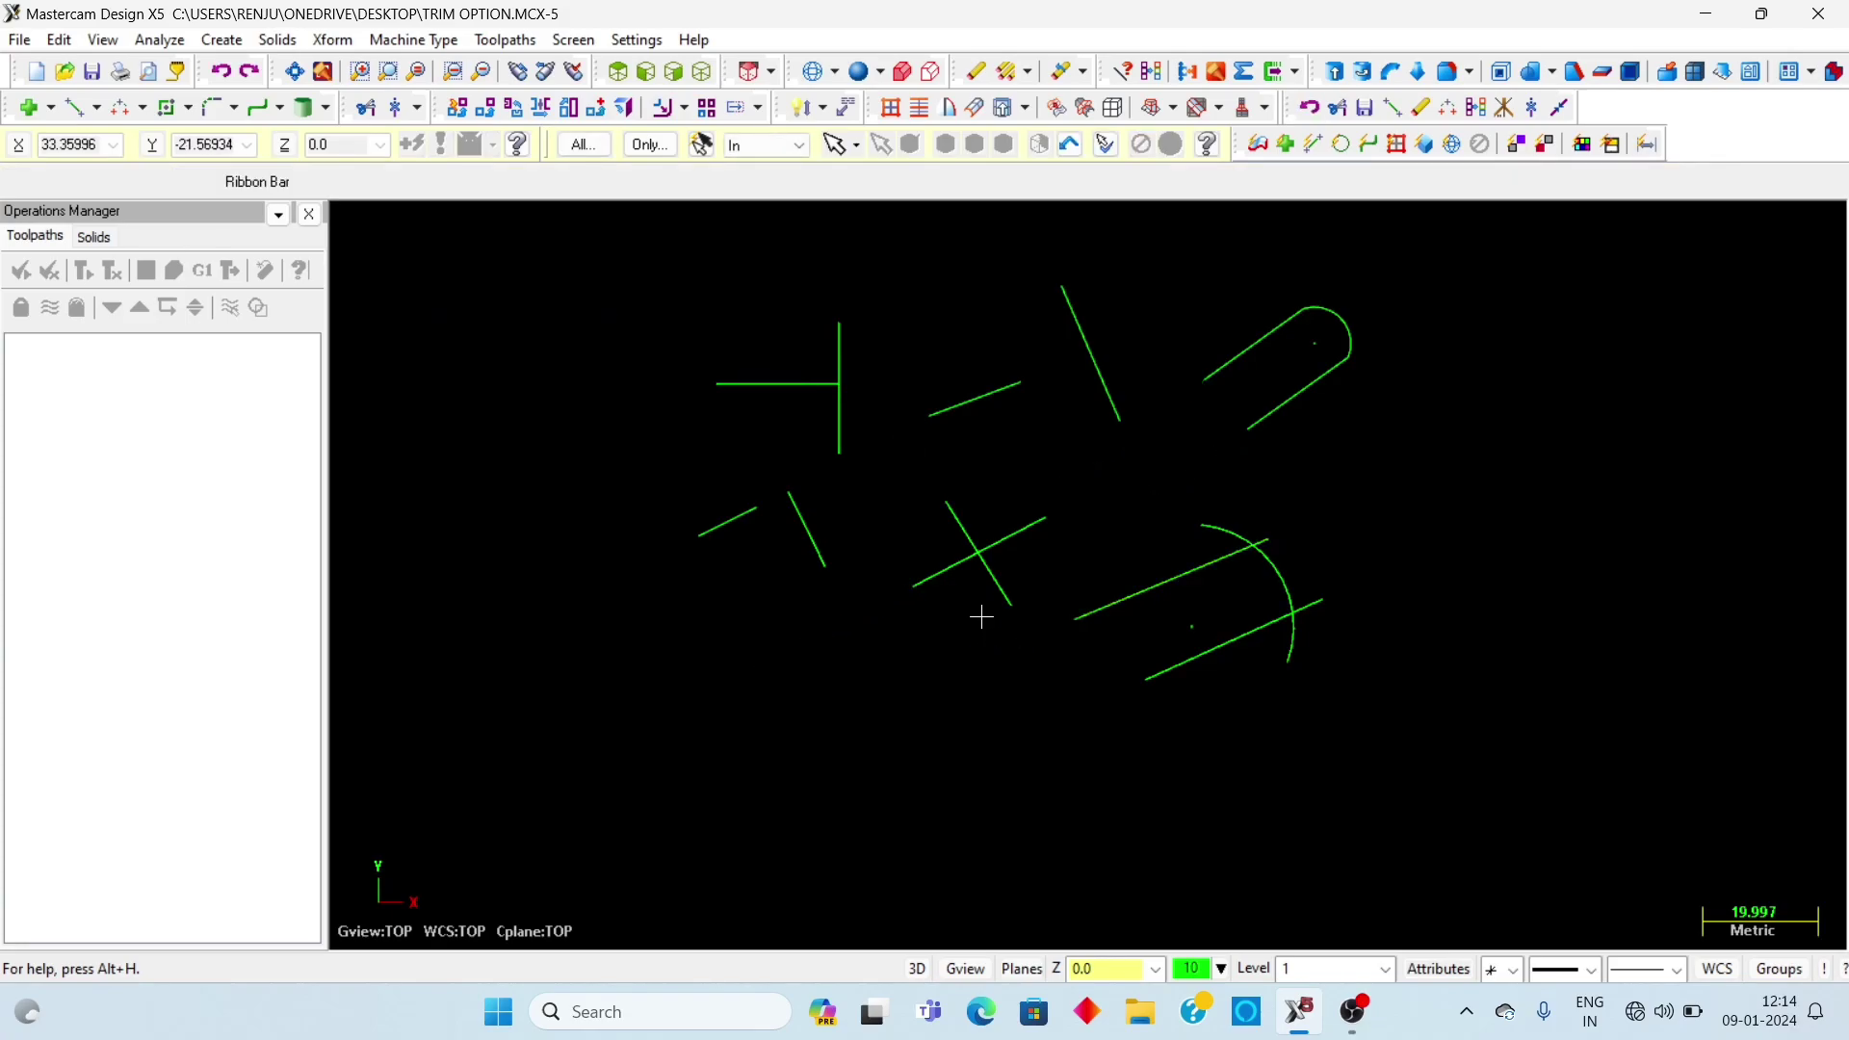